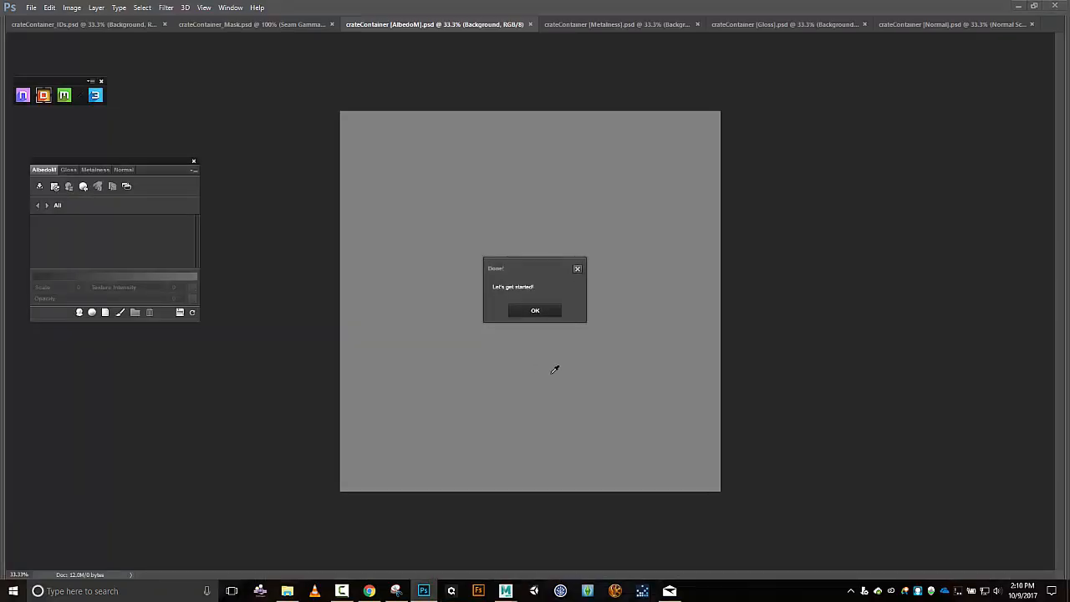
# Dismiss the start message, open the 3D preview, and examine the container's faceted shading around the valve, tank body and handle
pyautogui.click(541, 311)
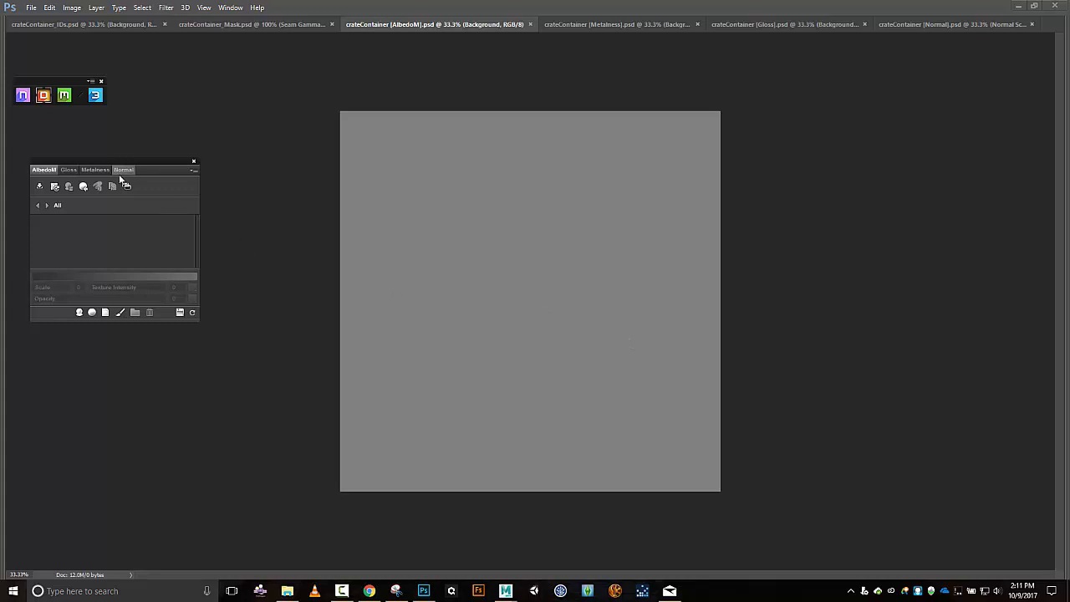
pyautogui.click(95, 96)
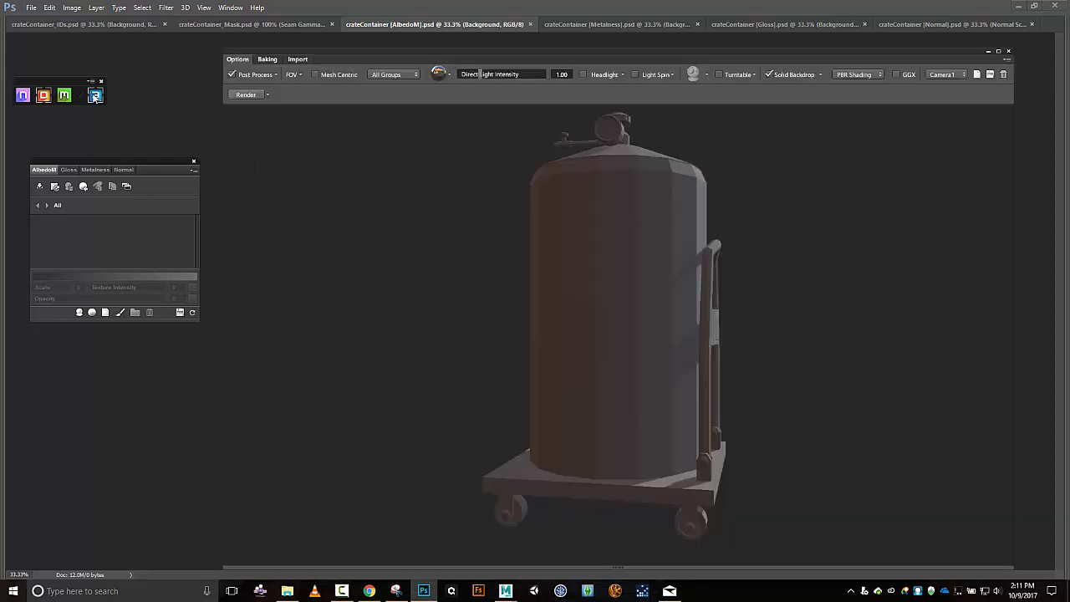
pyautogui.moveTo(492, 325); pyautogui.dragTo(584, 319)
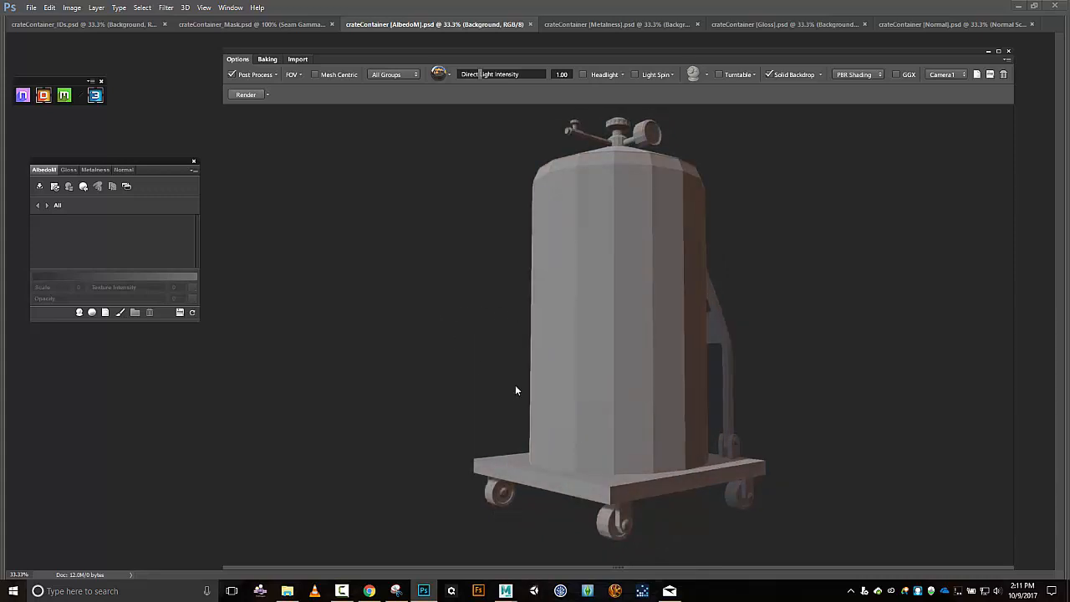
pyautogui.moveTo(420, 341); pyautogui.dragTo(509, 341)
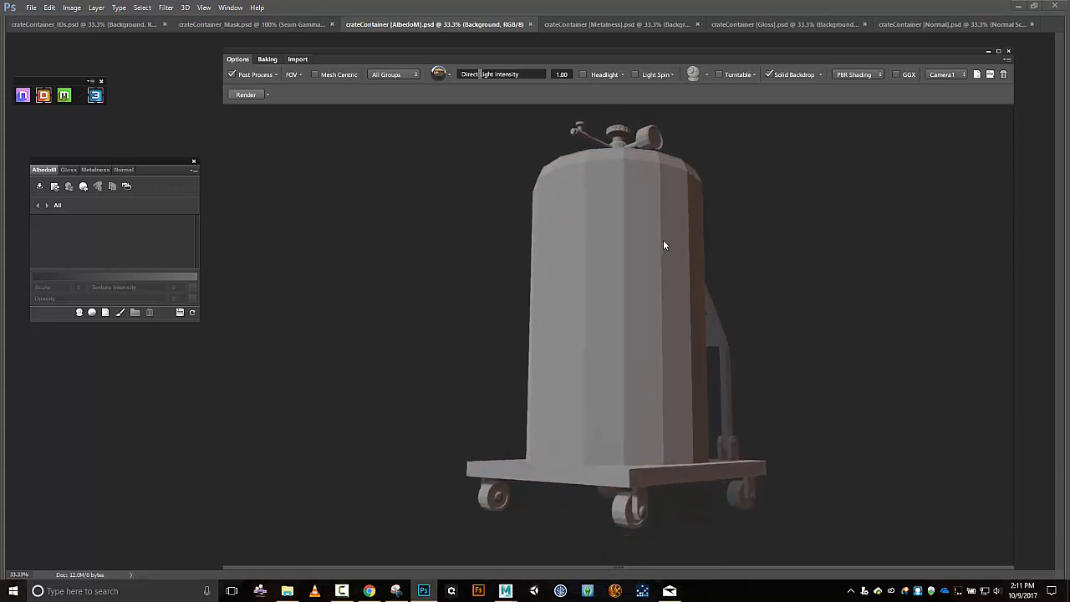
pyautogui.moveTo(590, 277); pyautogui.dragTo(654, 493)
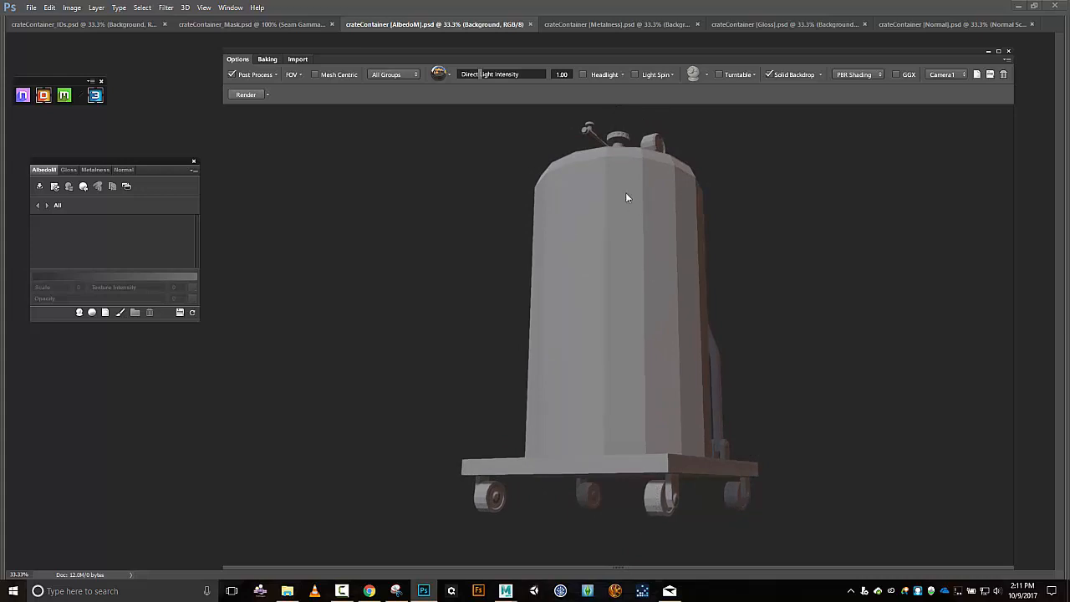
pyautogui.moveTo(625, 192); pyautogui.dragTo(591, 408, button='middle')
pyautogui.scroll(5, 692, 332)
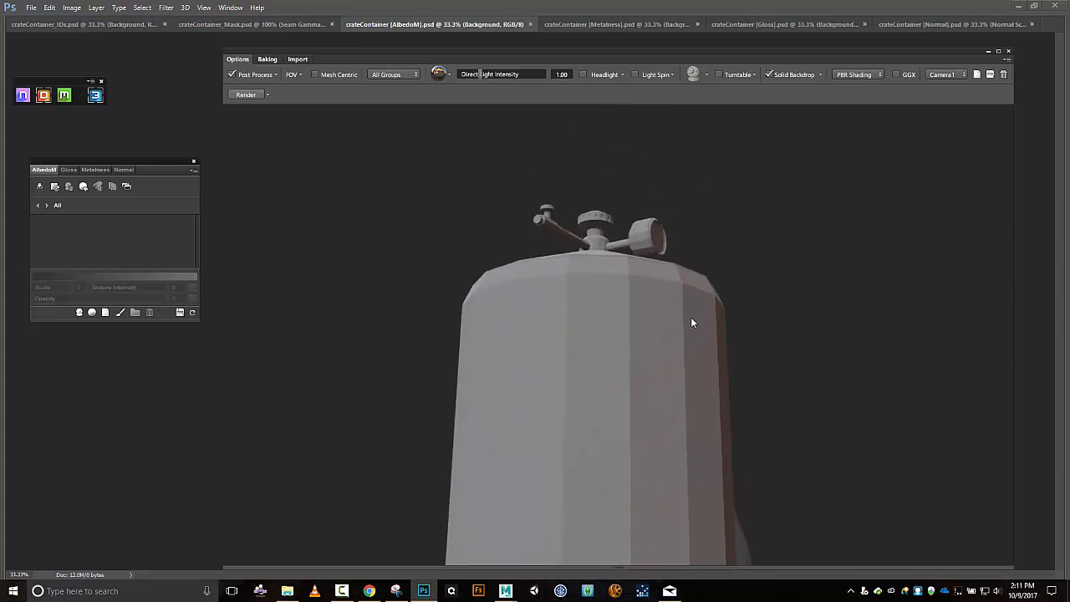
pyautogui.moveTo(691, 322); pyautogui.dragTo(651, 221)
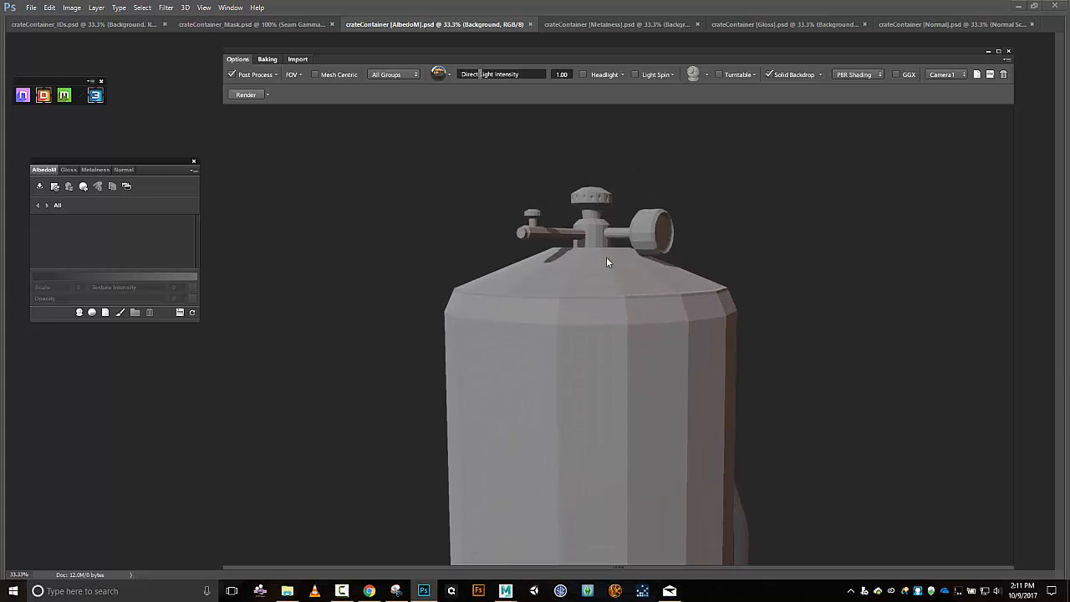
pyautogui.moveTo(606, 257); pyautogui.dragTo(517, 322)
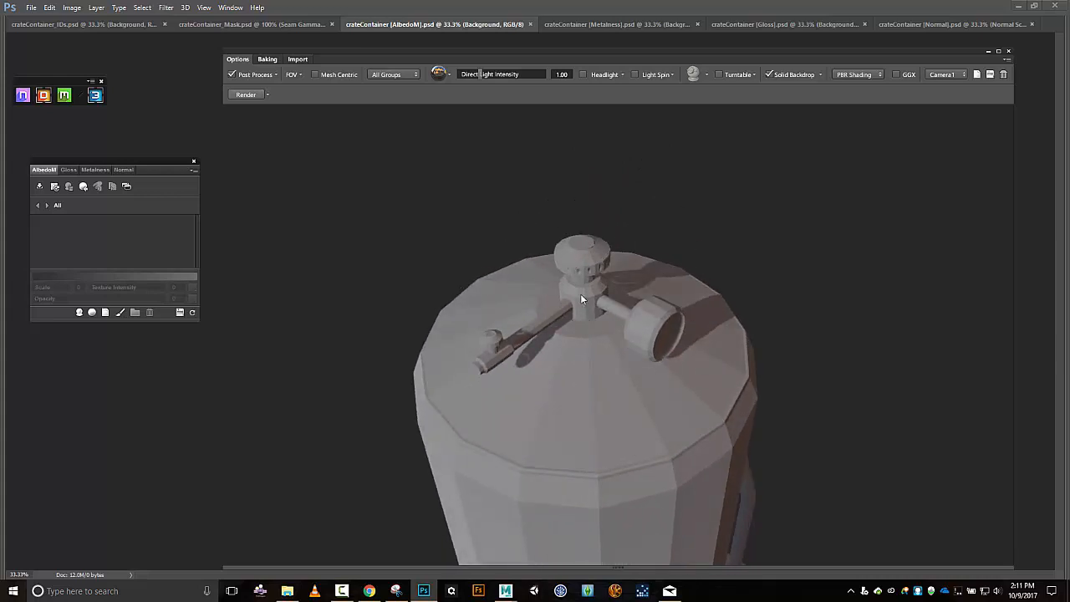
pyautogui.moveTo(581, 298); pyautogui.dragTo(629, 311)
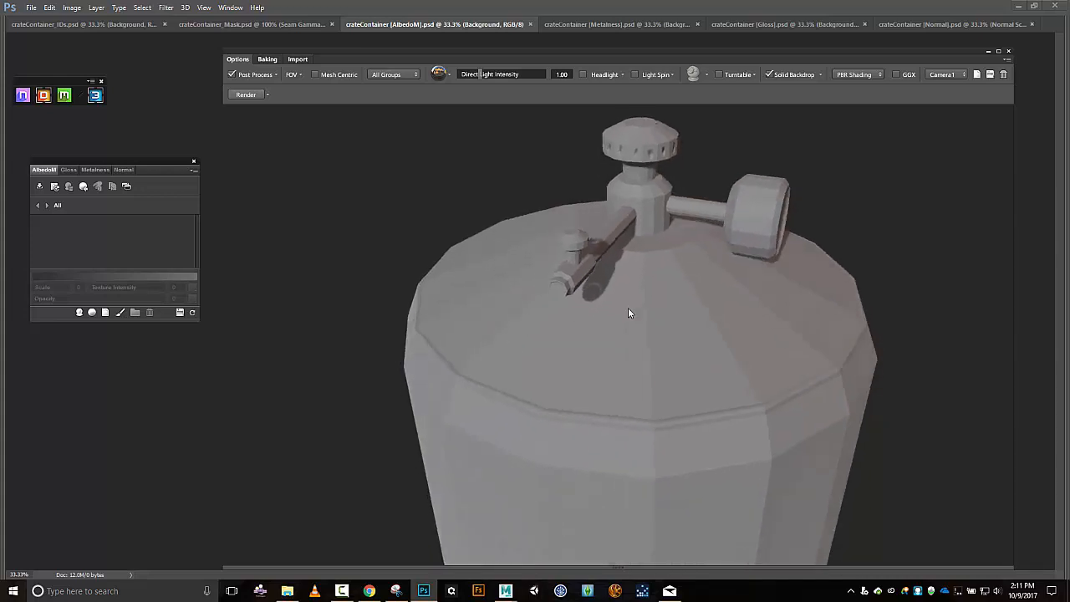
pyautogui.moveTo(666, 237); pyautogui.dragTo(560, 238)
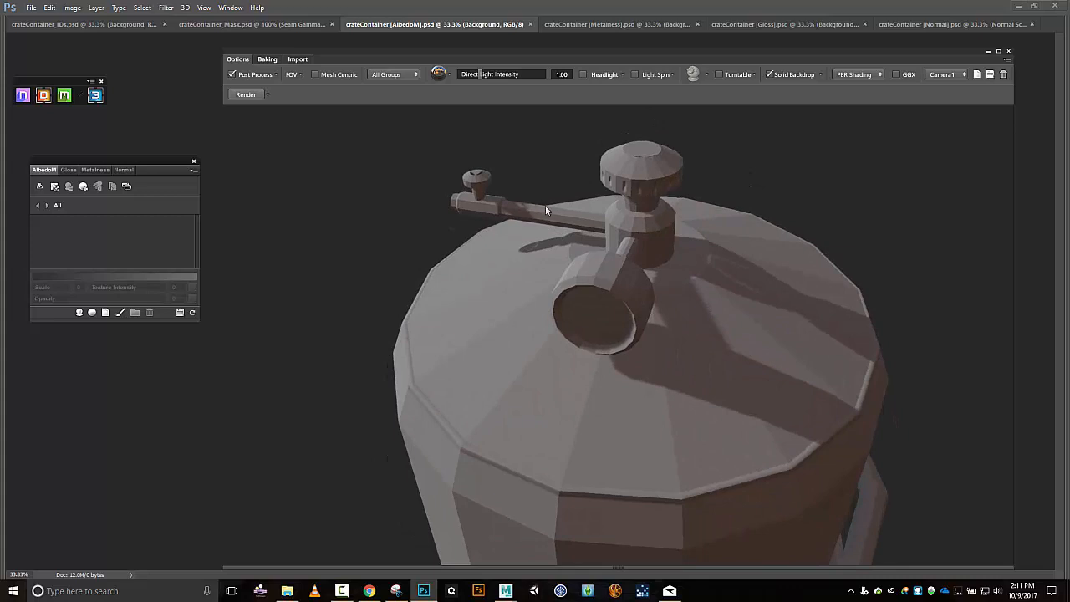
pyautogui.moveTo(691, 306); pyautogui.dragTo(613, 264)
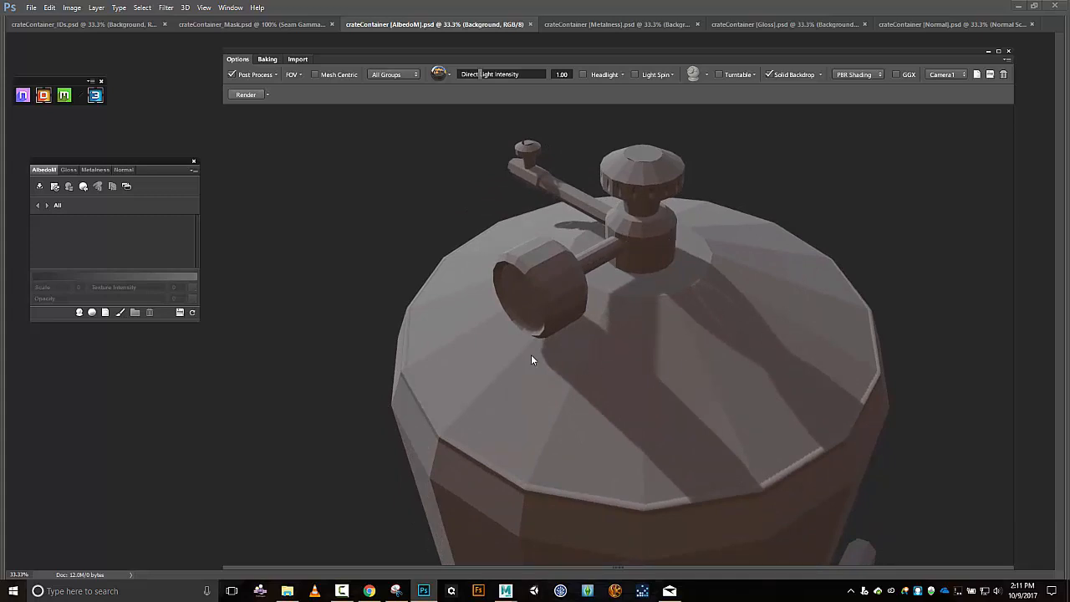
pyautogui.moveTo(543, 387); pyautogui.dragTo(762, 364)
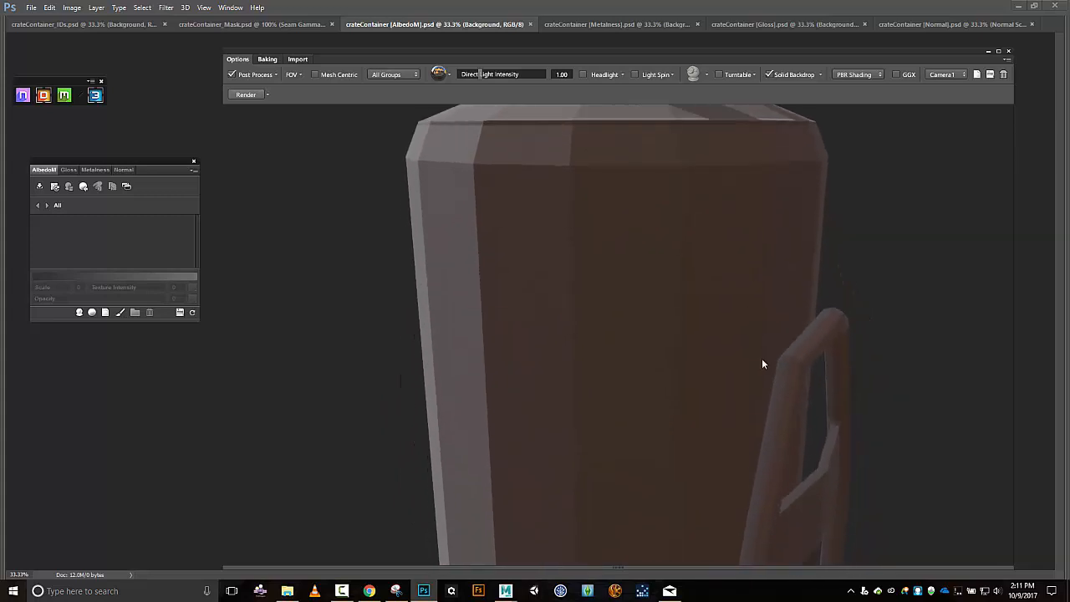
pyautogui.moveTo(809, 425); pyautogui.dragTo(771, 337)
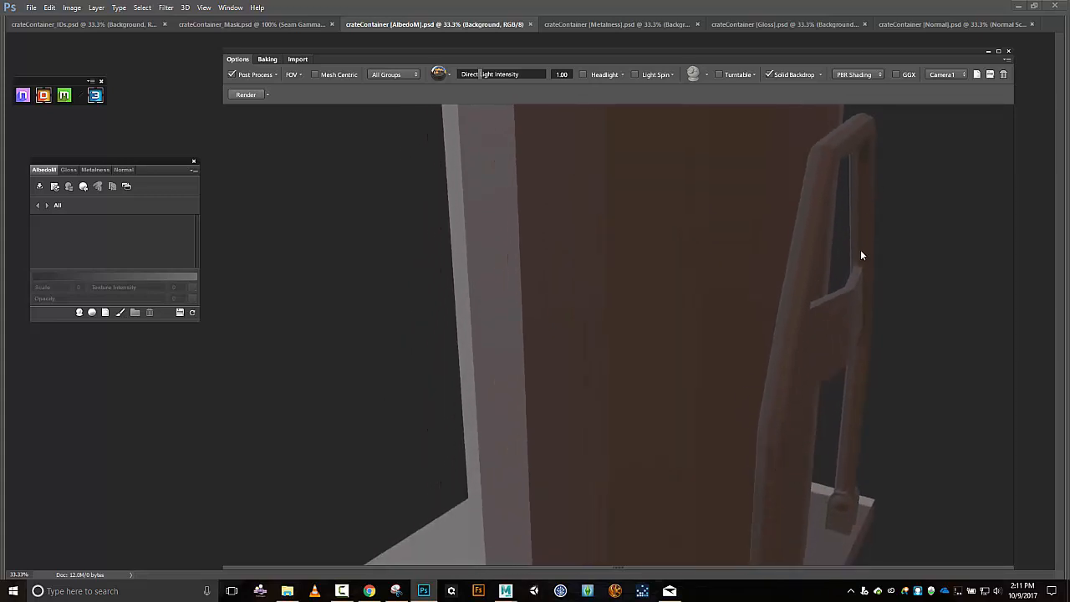
pyautogui.moveTo(862, 254); pyautogui.dragTo(924, 319)
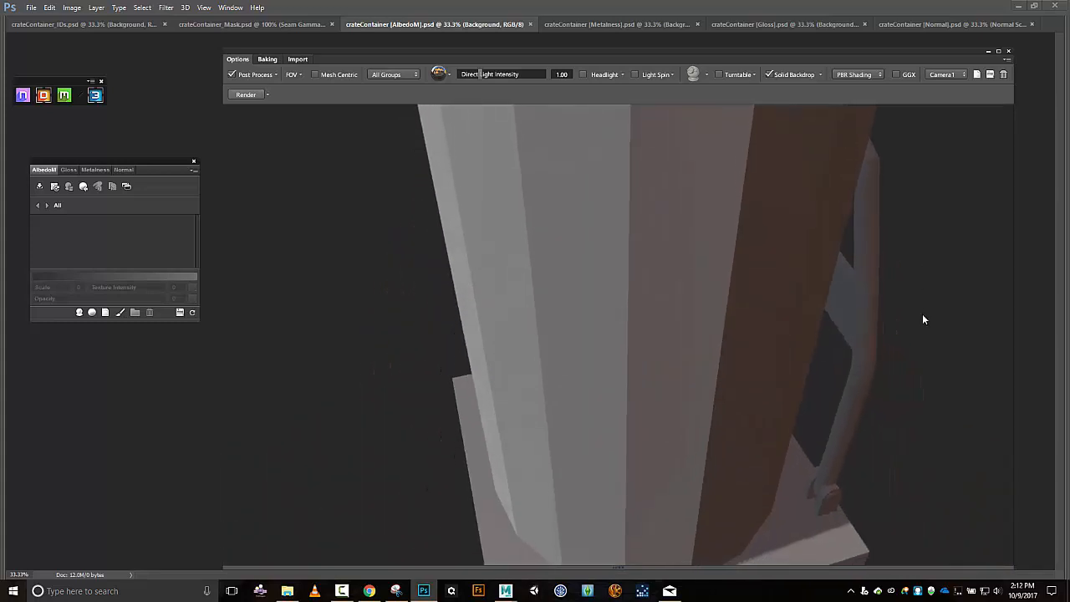
# Close the 3D preview and close the crateContainer project without saving it
pyautogui.click(1009, 52)
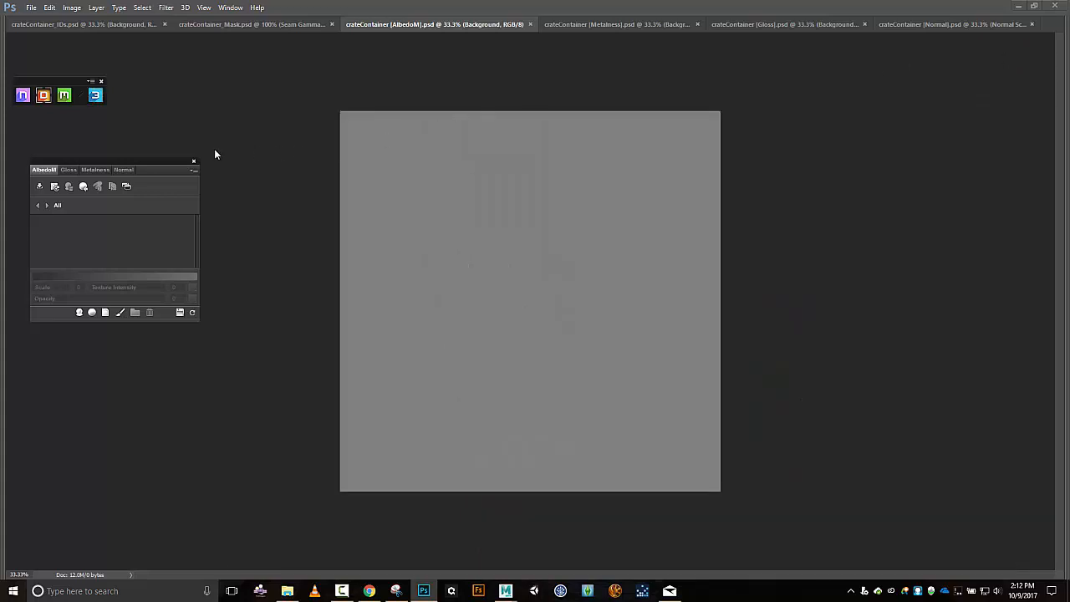
pyautogui.click(193, 163)
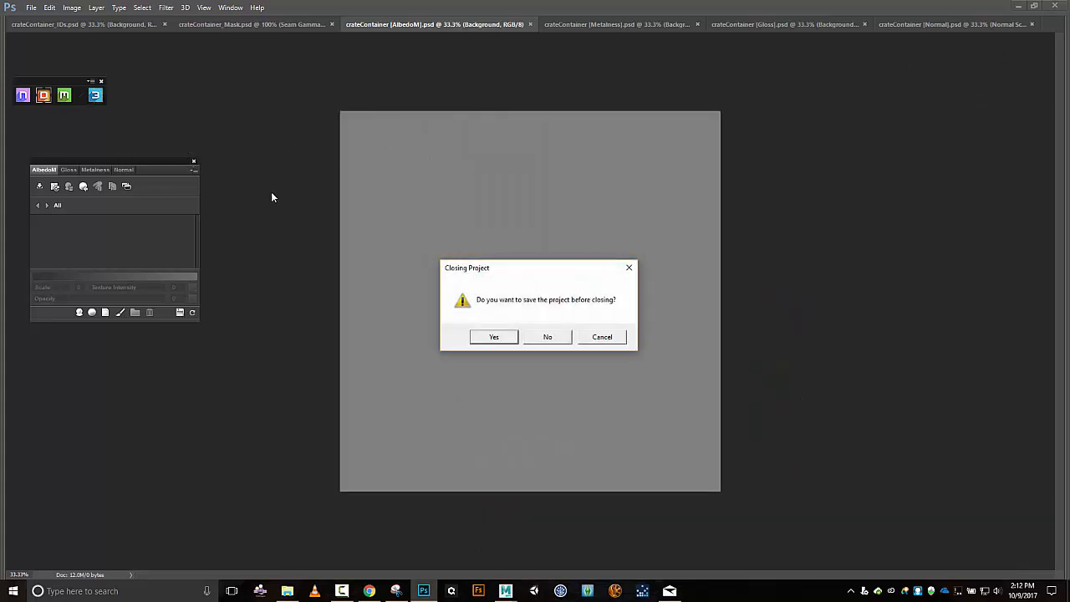
pyautogui.click(534, 337)
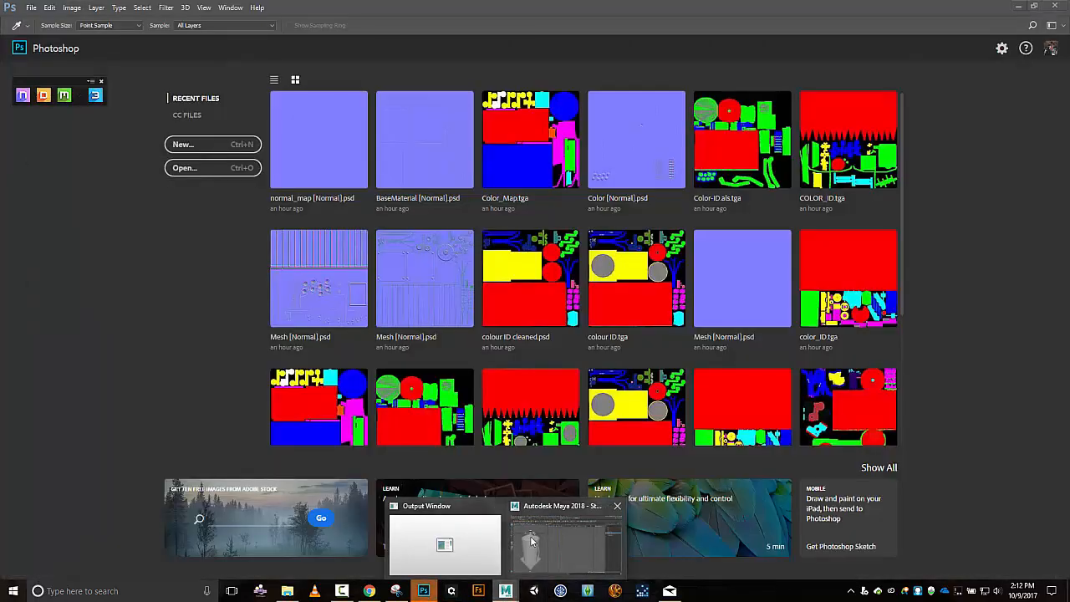
# Switch to Maya and apply Soften Edge to the UV shell of crateContainer's cylindrical tank wall
pyautogui.click(524, 534)
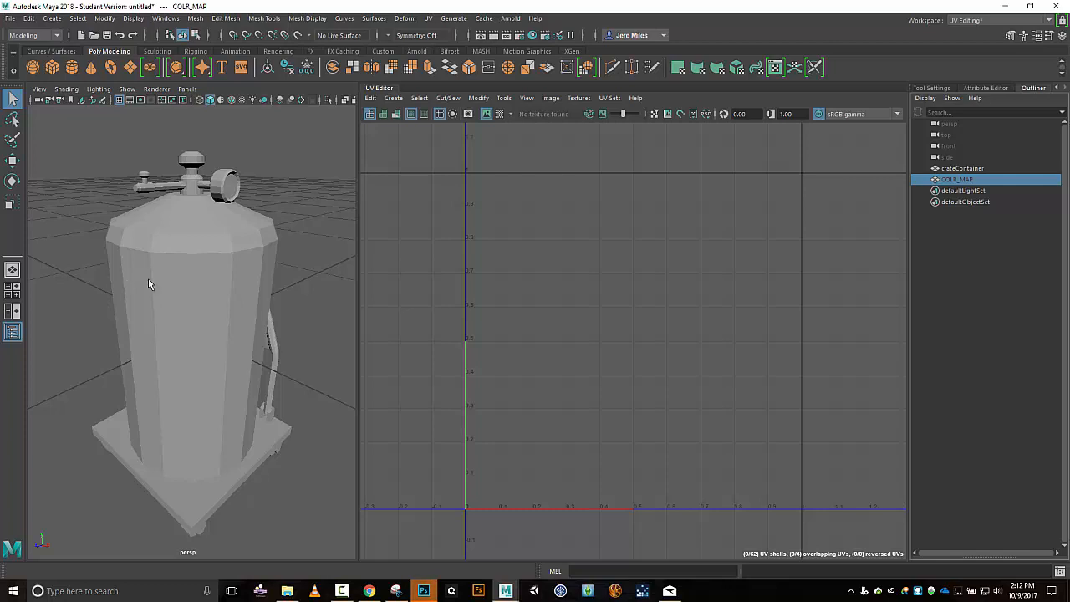
pyautogui.click(172, 286)
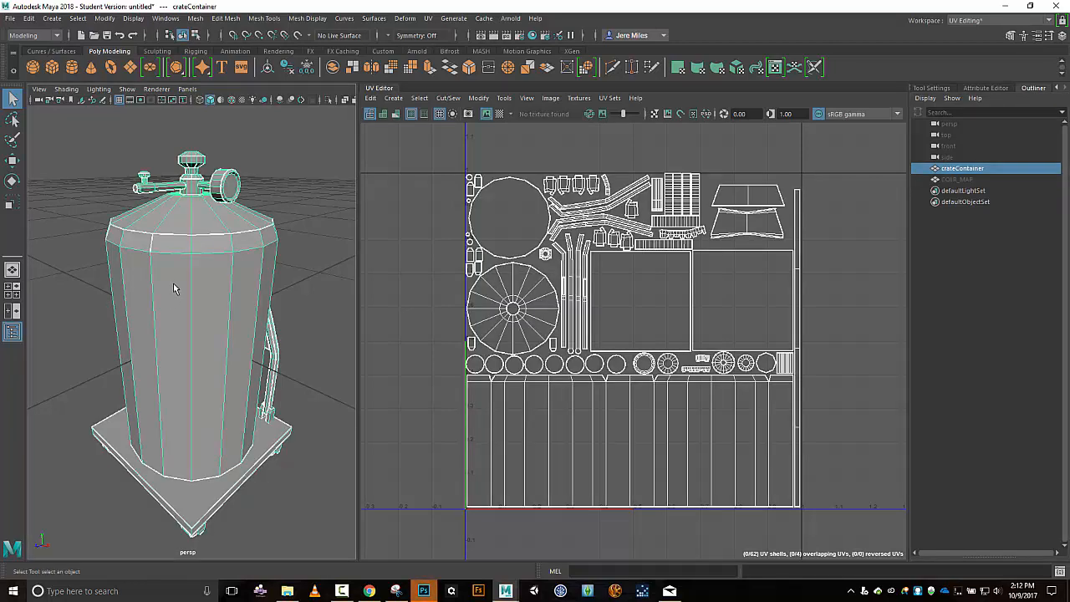
pyautogui.rightClick(323, 231)
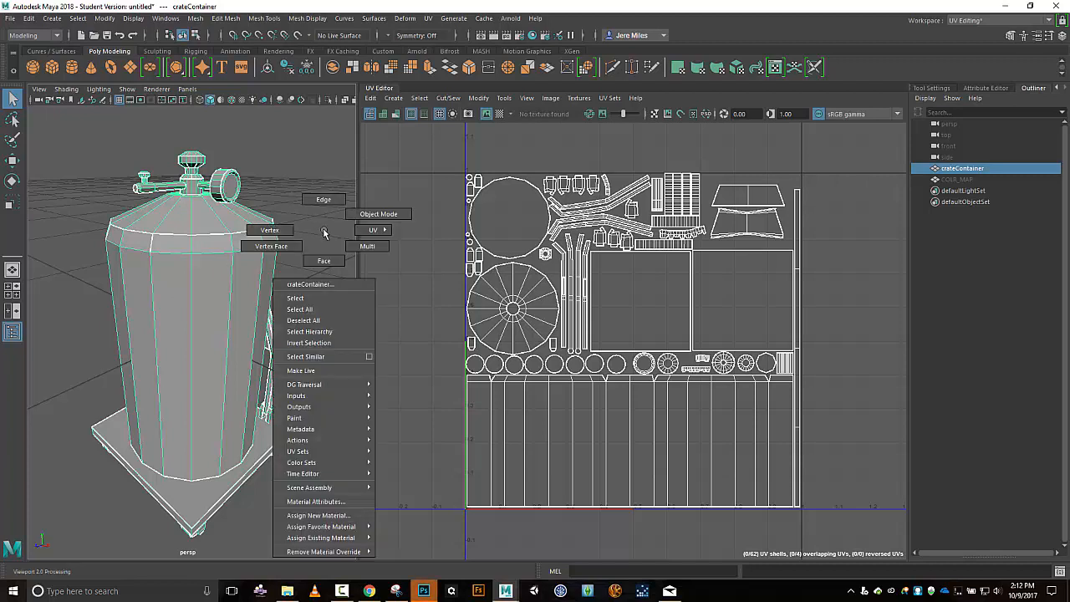
pyautogui.moveTo(324, 233); pyautogui.dragTo(356, 266, button='right')
pyautogui.click(210, 329)
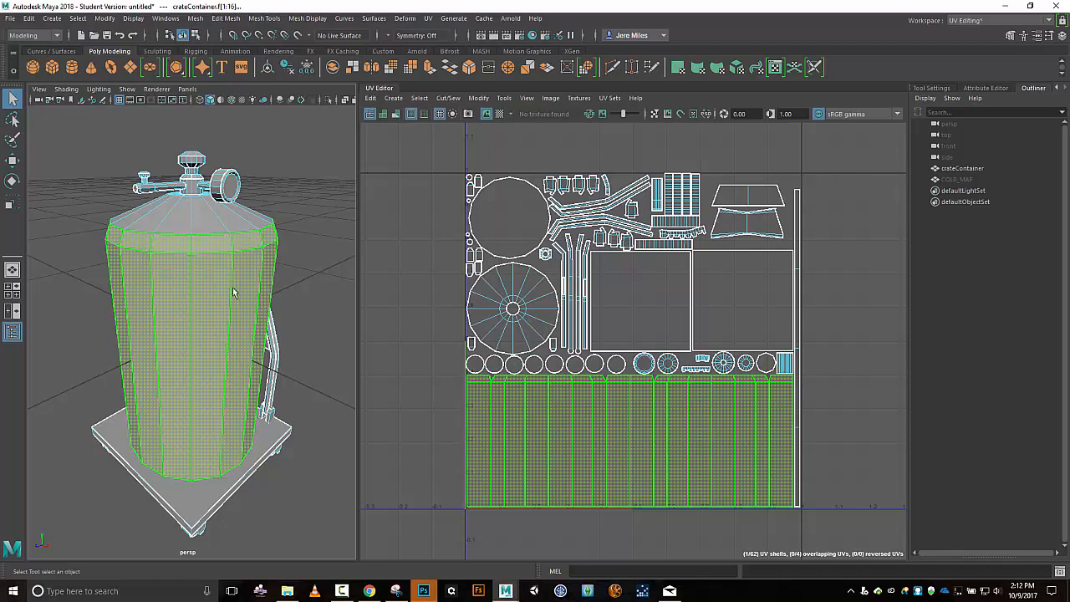
pyautogui.click(309, 18)
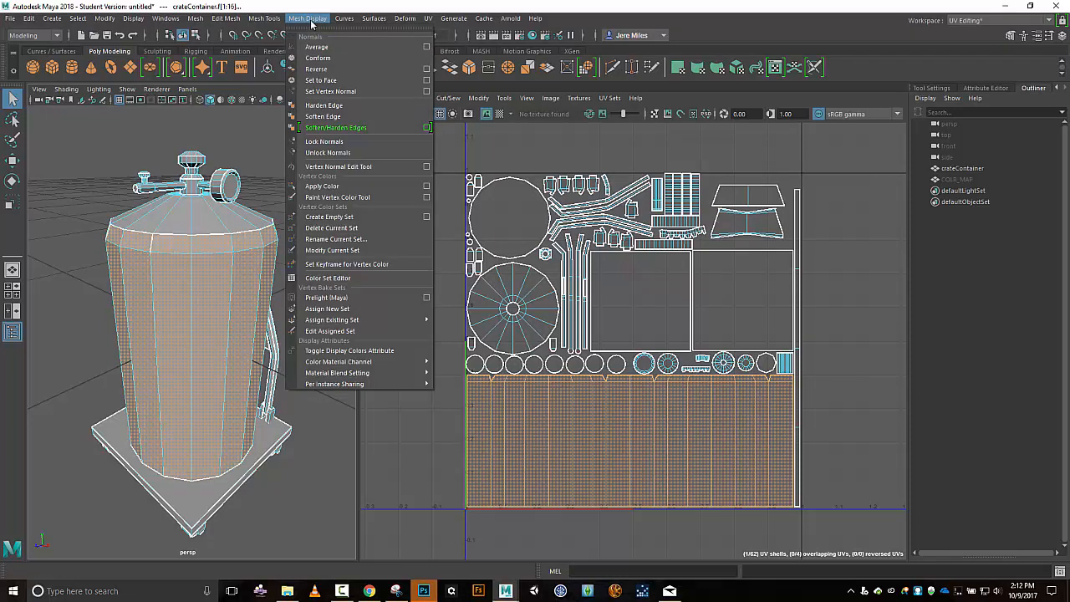
pyautogui.click(333, 117)
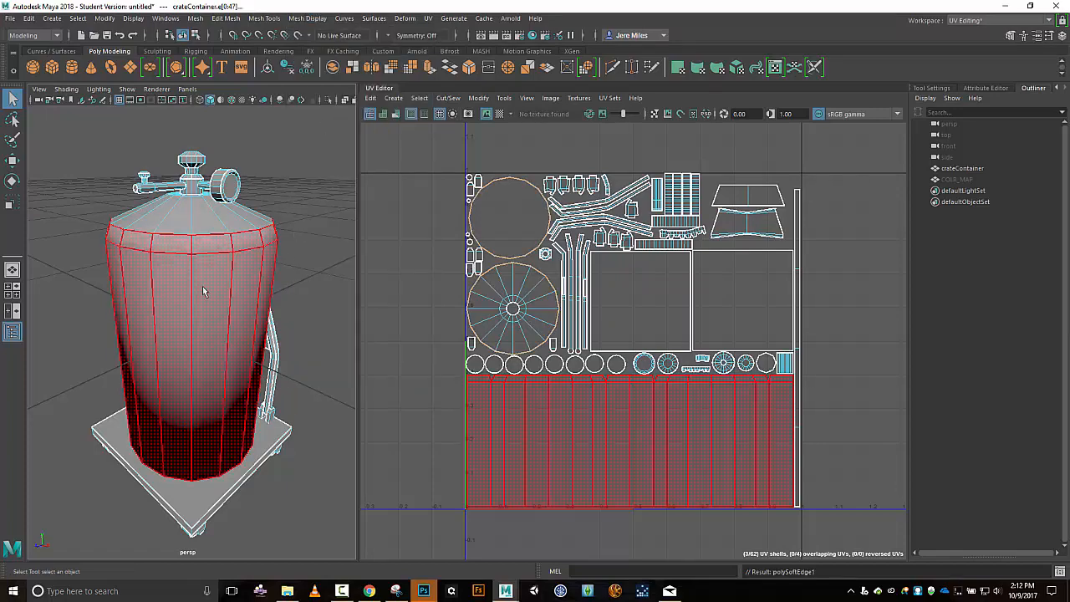
# Examine the softened shading of the tank wall from several angles with the container's wireframe deselected
pyautogui.keyDown('alt'); pyautogui.moveTo(254, 302); pyautogui.dragTo(267, 266); pyautogui.keyUp('alt')
pyautogui.click(73, 256)
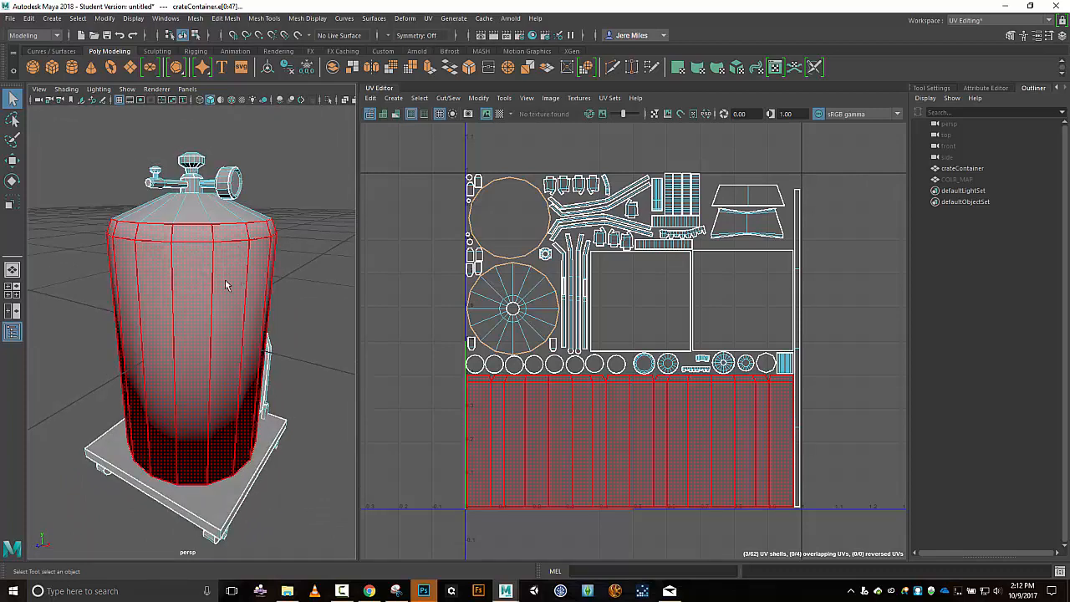
pyautogui.keyDown('alt'); pyautogui.moveTo(288, 375); pyautogui.dragTo(248, 268, button='right'); pyautogui.keyUp('alt')
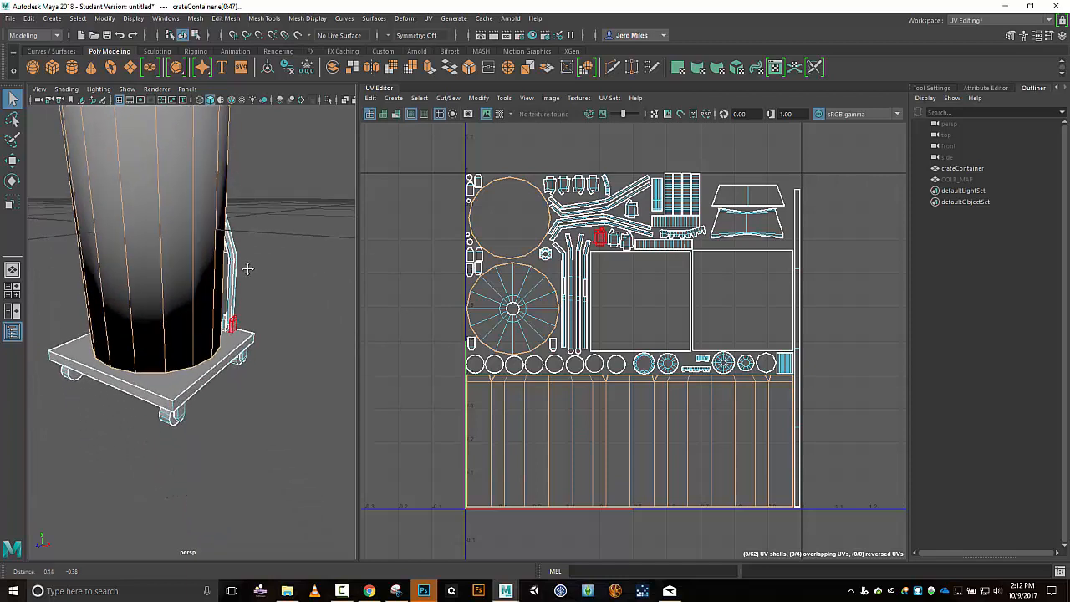
pyautogui.keyDown('alt'); pyautogui.moveTo(248, 268); pyautogui.dragTo(241, 330, button='middle'); pyautogui.keyUp('alt')
pyautogui.click(292, 250)
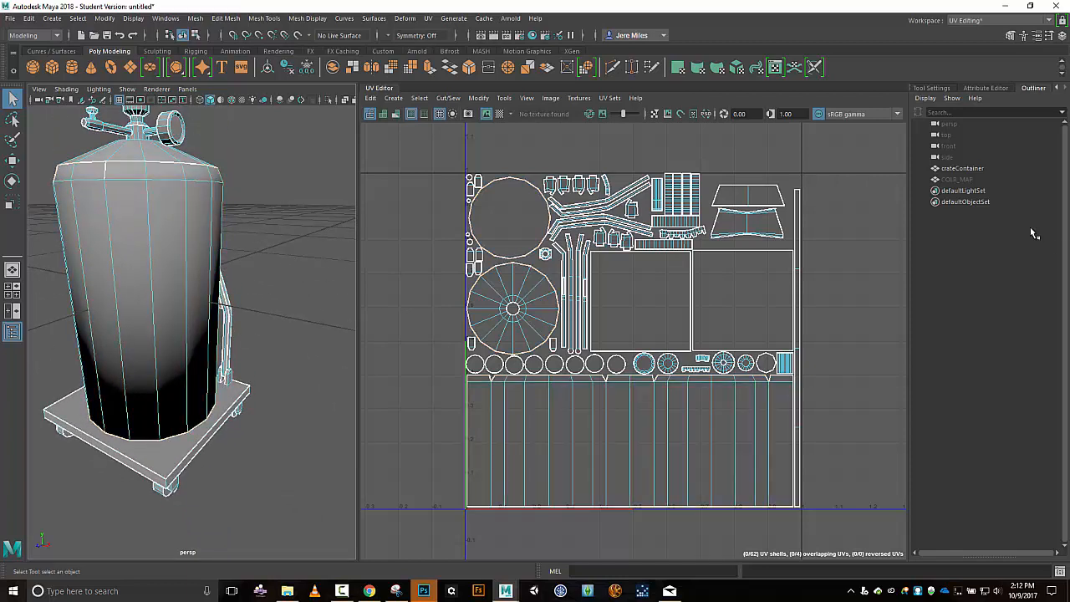
pyautogui.click(954, 179)
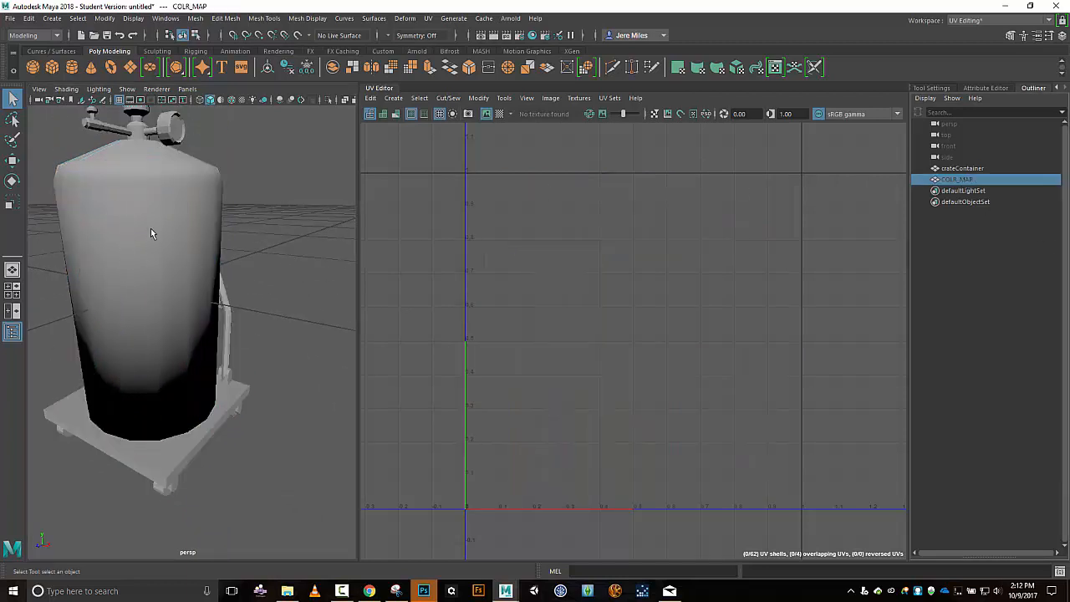
pyautogui.keyDown('alt'); pyautogui.moveTo(209, 365); pyautogui.dragTo(159, 262); pyautogui.keyUp('alt')
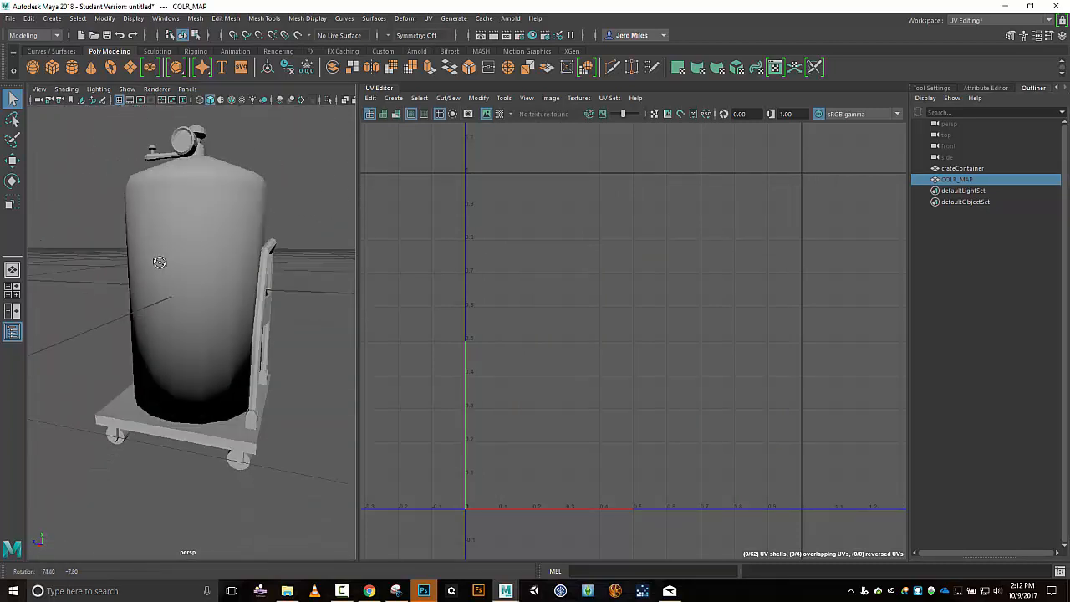
pyautogui.moveTo(279, 270)
pyautogui.keyDown('alt'); pyautogui.mouseDown()
pyautogui.moveTo(201, 275)
pyautogui.moveTo(175, 306)
pyautogui.moveTo(307, 306)
pyautogui.moveTo(289, 280)
pyautogui.mouseUp(); pyautogui.keyUp('alt')
pyautogui.keyDown('alt'); pyautogui.moveTo(222, 184); pyautogui.dragTo(280, 236); pyautogui.keyUp('alt')
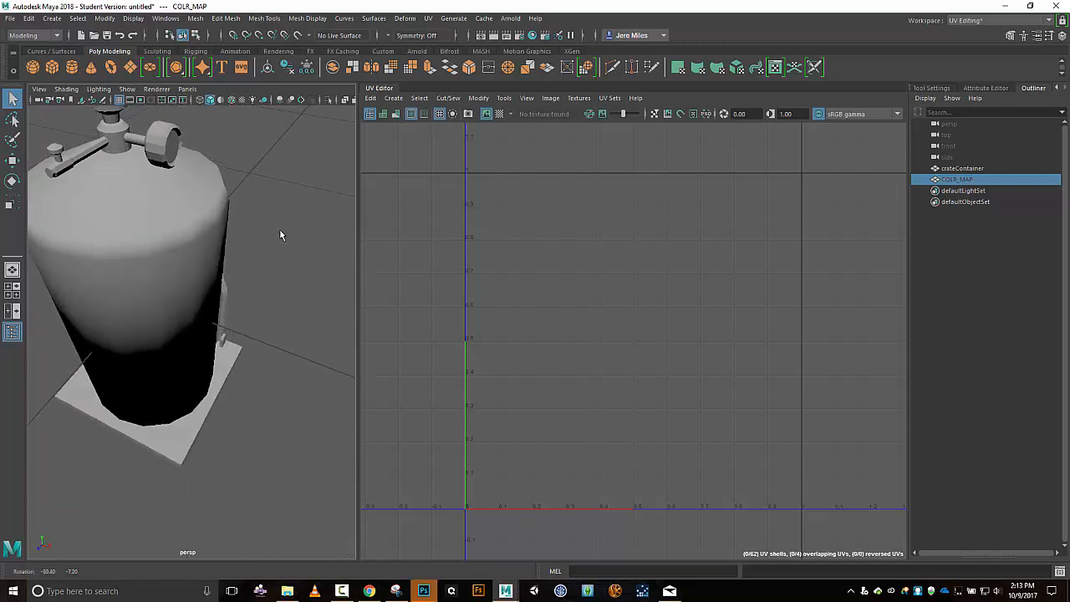
# Apply Soften Edge to the UV shell of the pressure gauge's outer rim, and deselect it
pyautogui.click(157, 144)
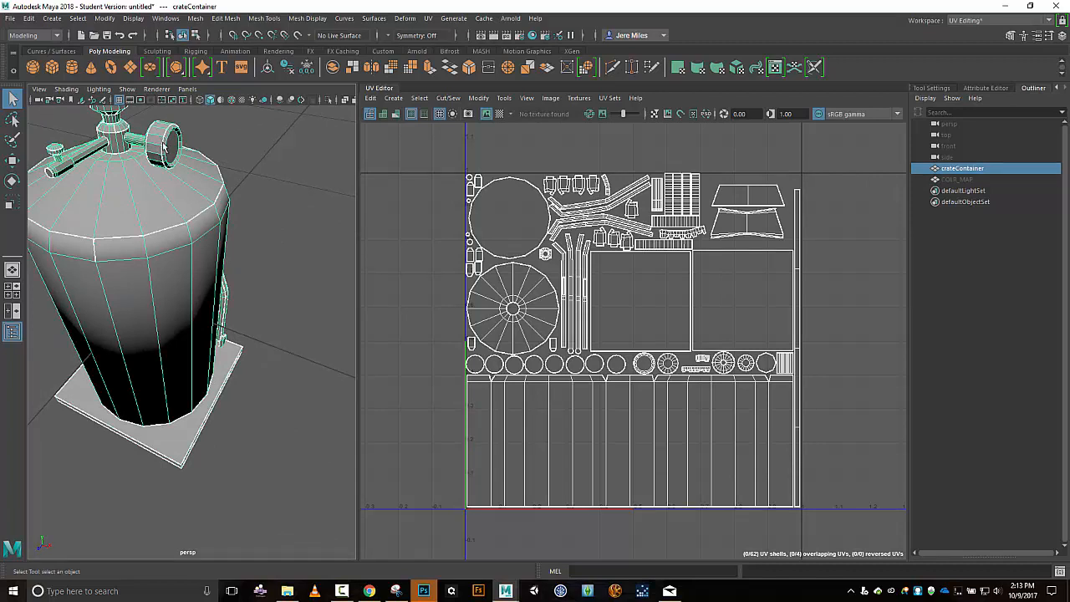
pyautogui.moveTo(211, 150); pyautogui.dragTo(259, 150, button='right')
pyautogui.click(153, 138)
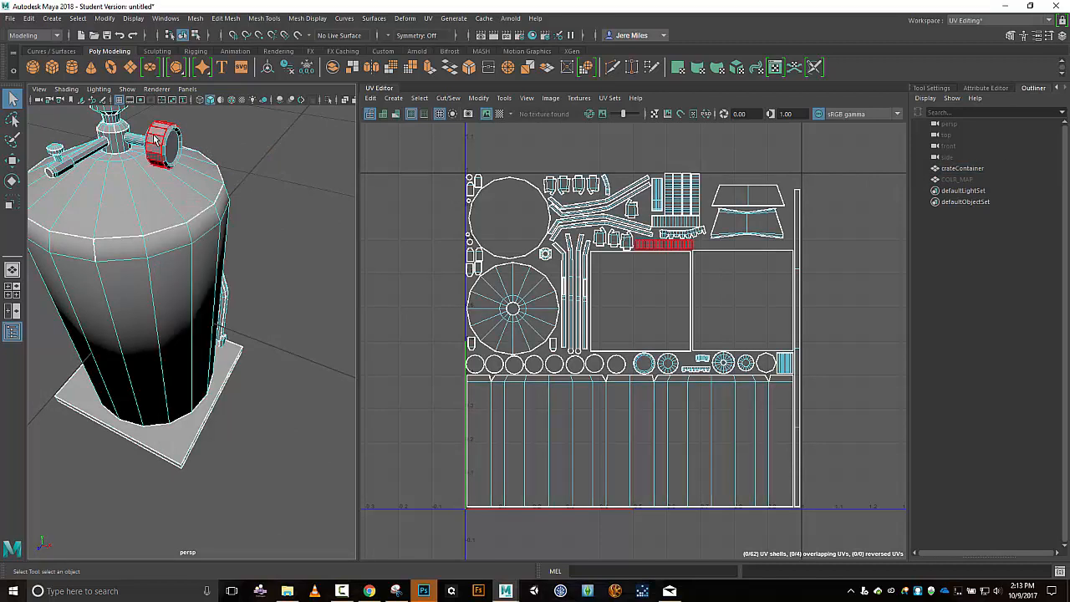
pyautogui.click(153, 140)
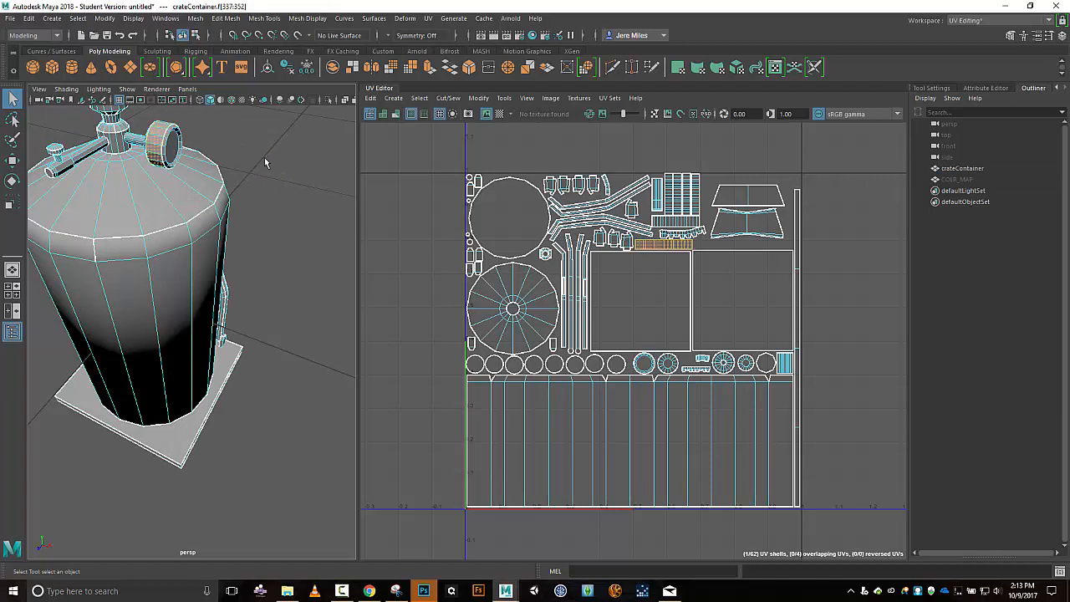
pyautogui.click(306, 18)
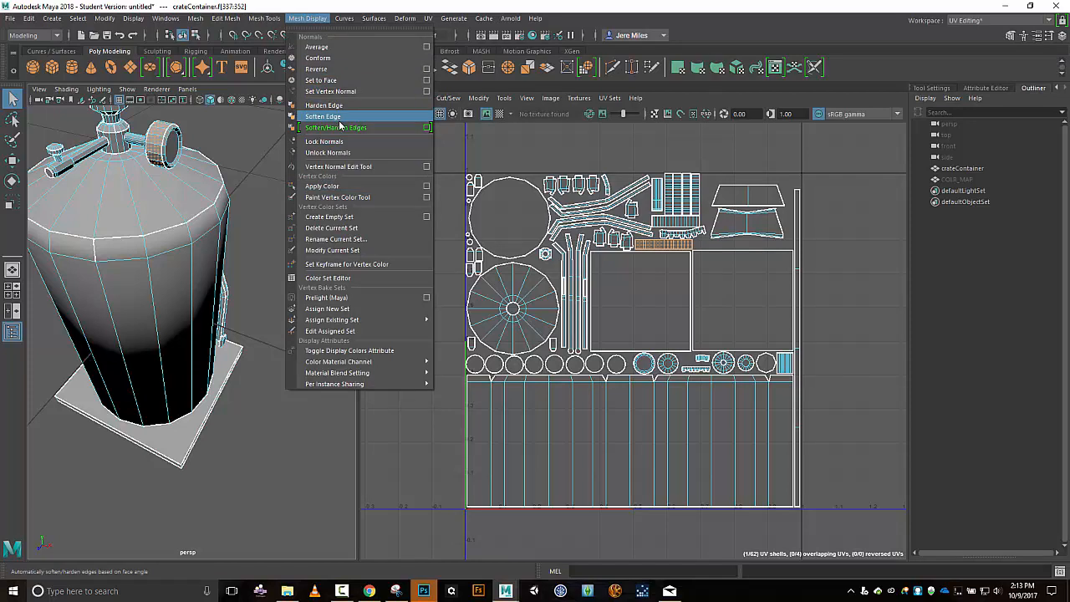
pyautogui.click(339, 119)
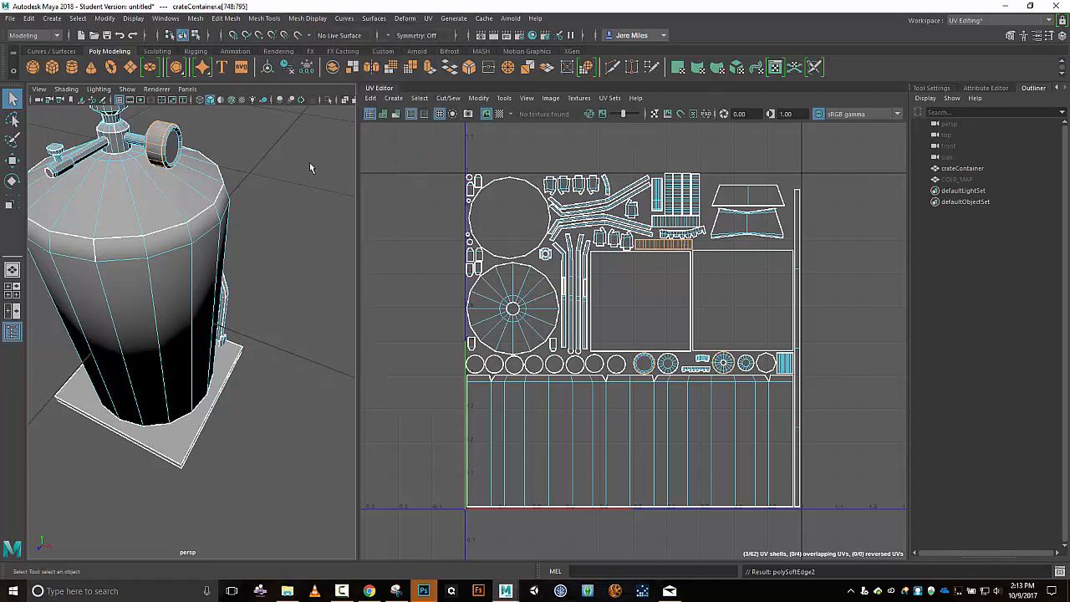
pyautogui.click(976, 191)
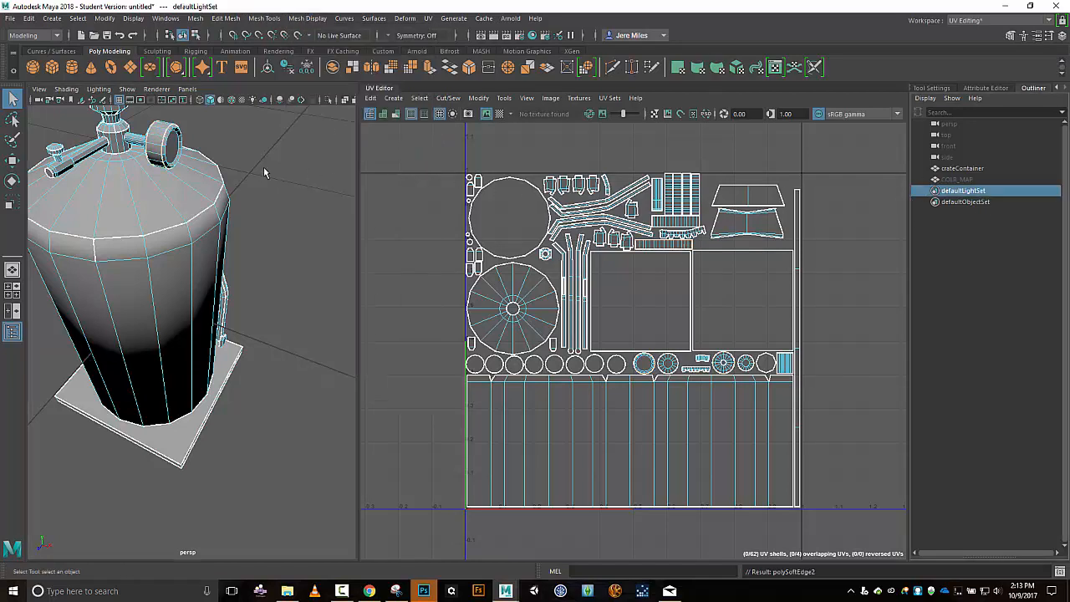
# Examine the pressure gauge's shading up close with the container's wireframe deselected
pyautogui.click(339, 179)
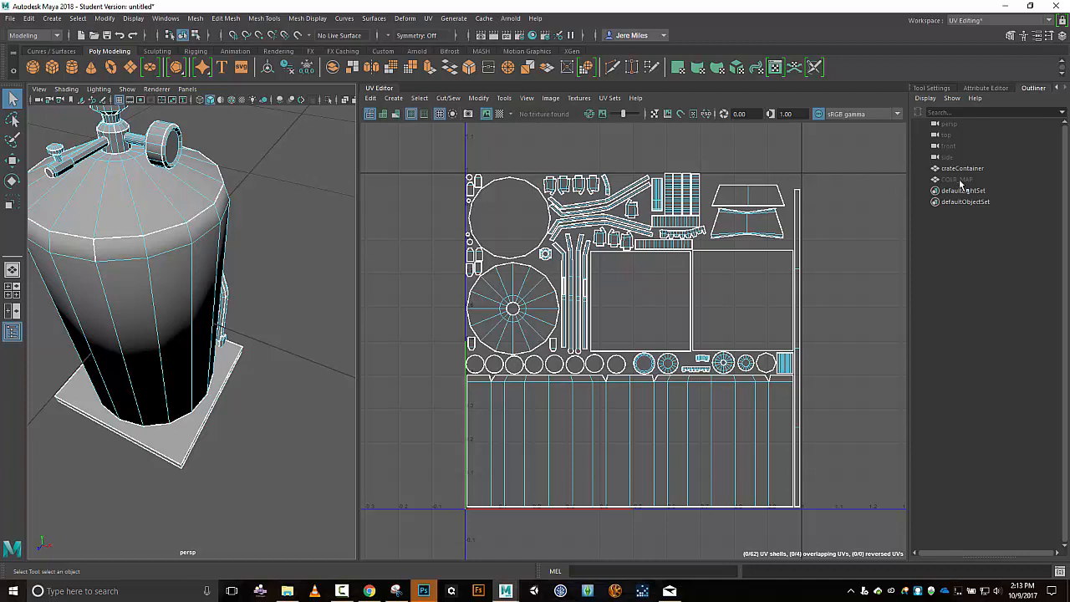
pyautogui.click(959, 180)
pyautogui.scroll(5, 172, 167)
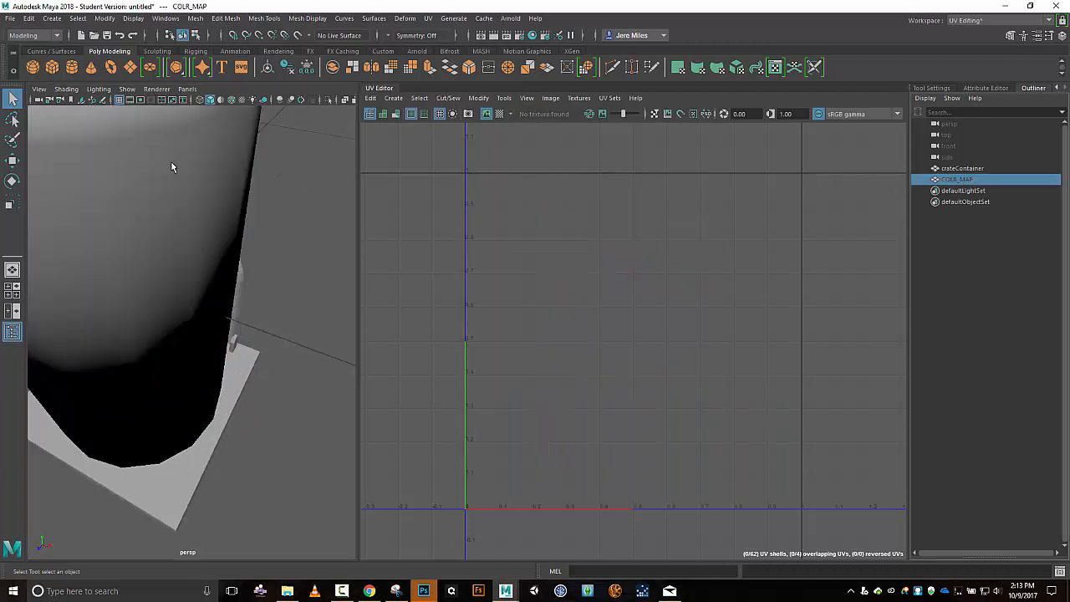
pyautogui.scroll(-5, 172, 163)
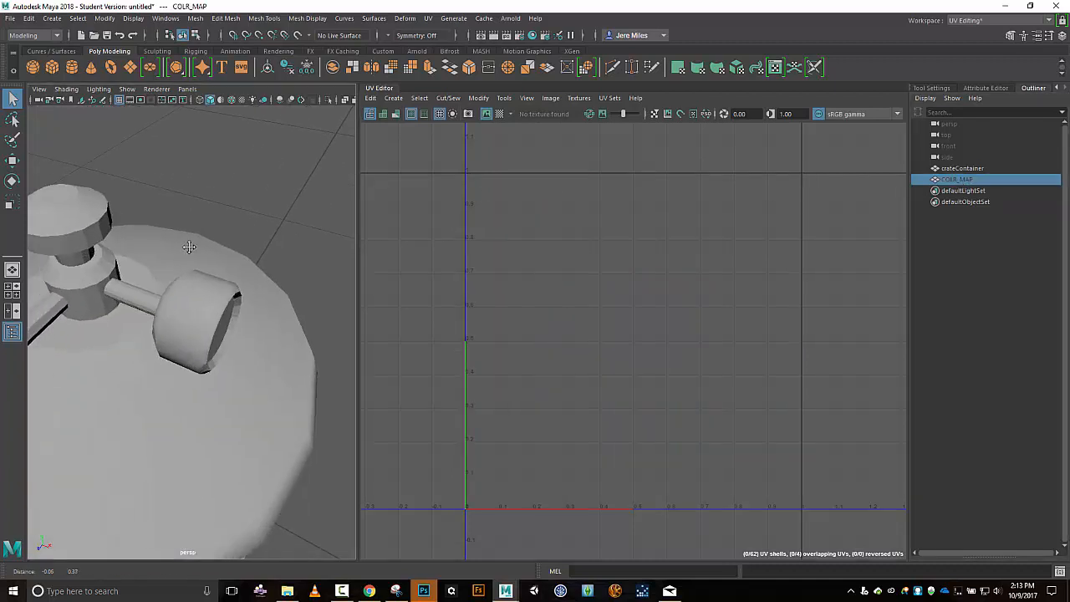
pyautogui.keyDown('alt'); pyautogui.moveTo(181, 303); pyautogui.dragTo(204, 332); pyautogui.keyUp('alt')
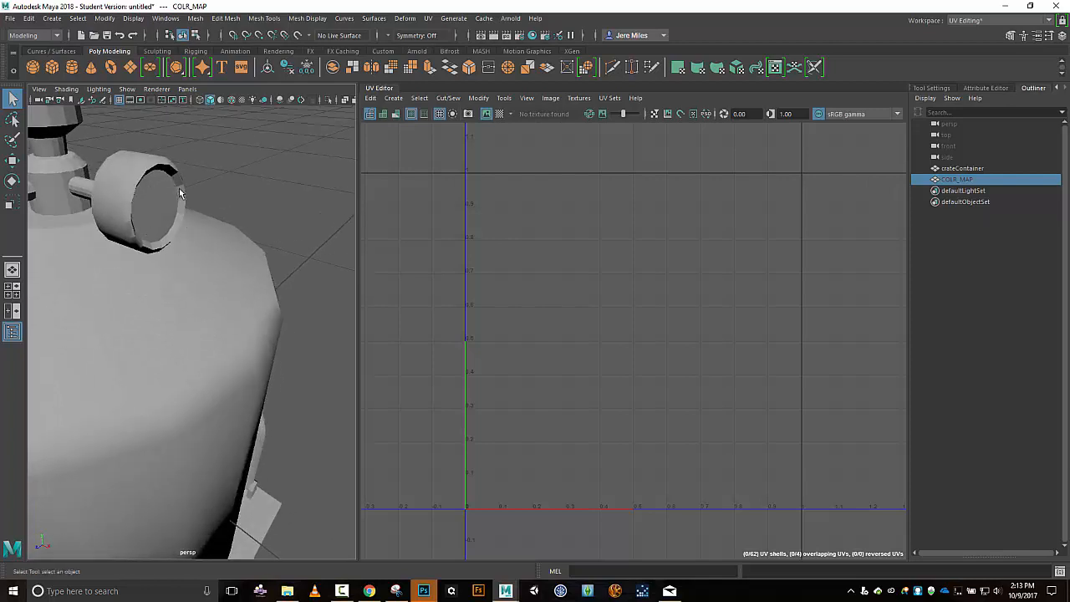
# Apply Soften Edge to the UV shell of the pressure gauge's front face and check its shading without the wireframe
pyautogui.click(196, 294)
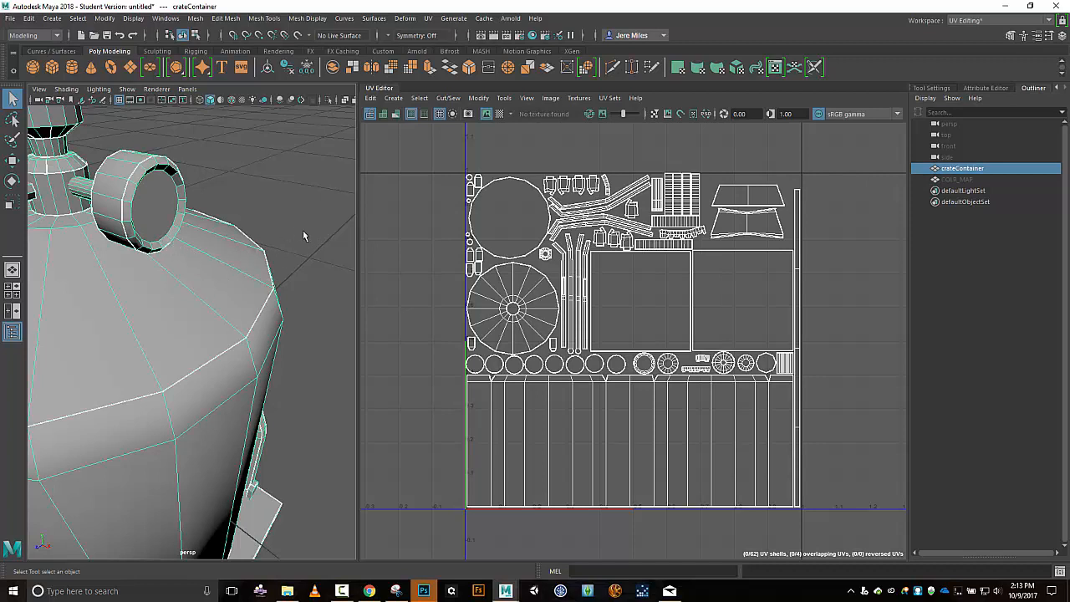
pyautogui.moveTo(303, 236); pyautogui.dragTo(363, 253, button='right')
pyautogui.click(186, 222)
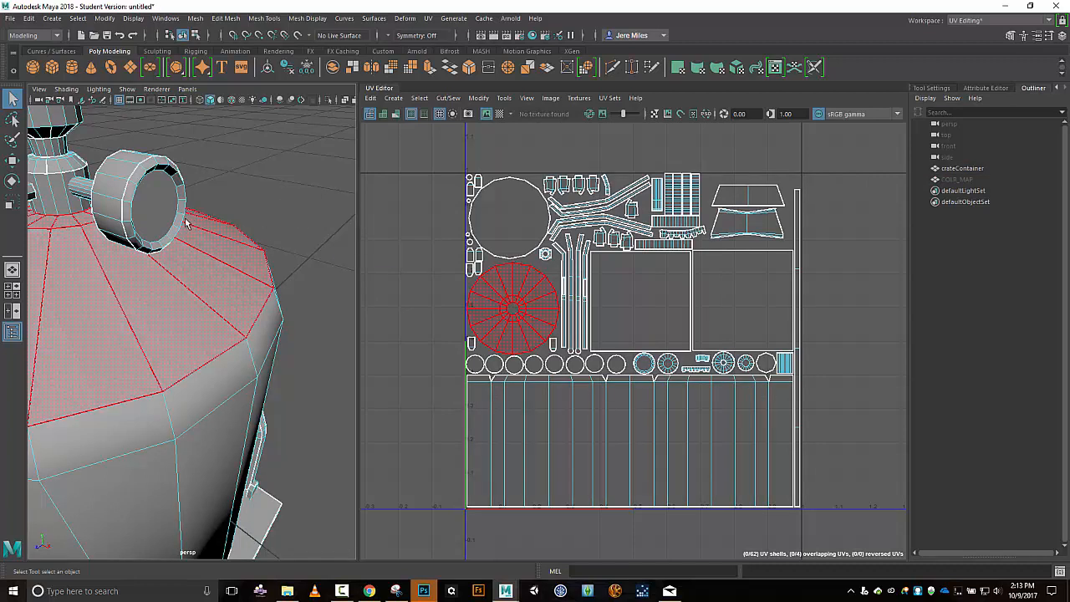
pyautogui.click(181, 225)
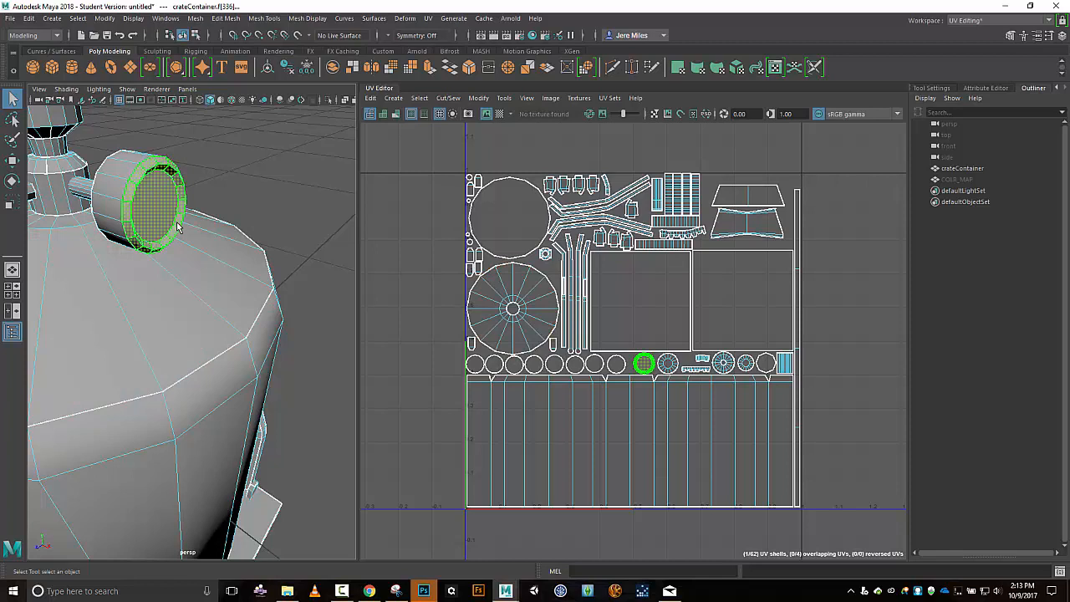
pyautogui.click(309, 17)
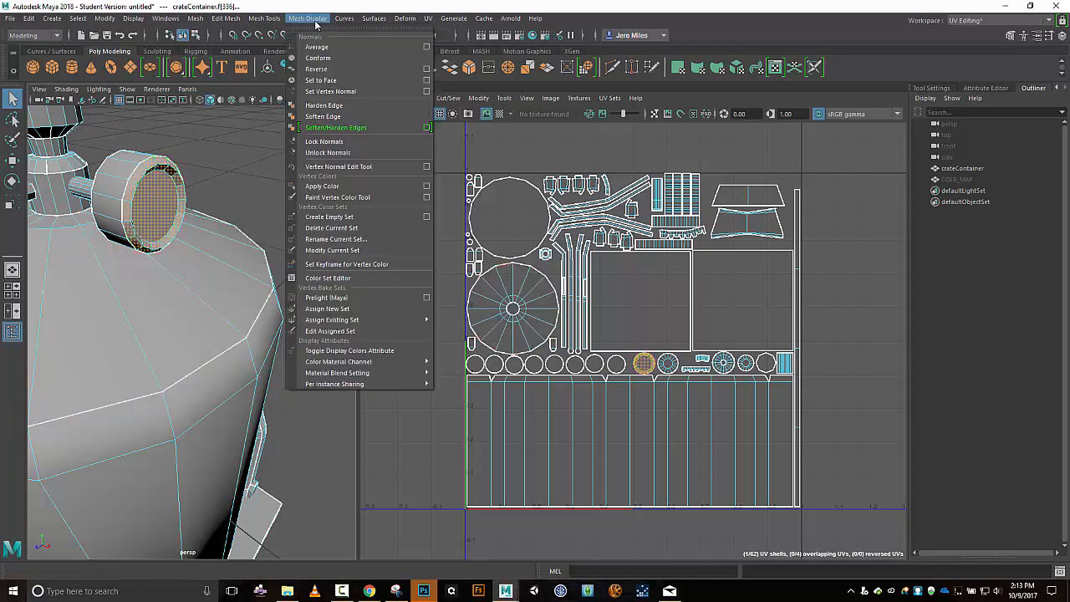
pyautogui.click(323, 106)
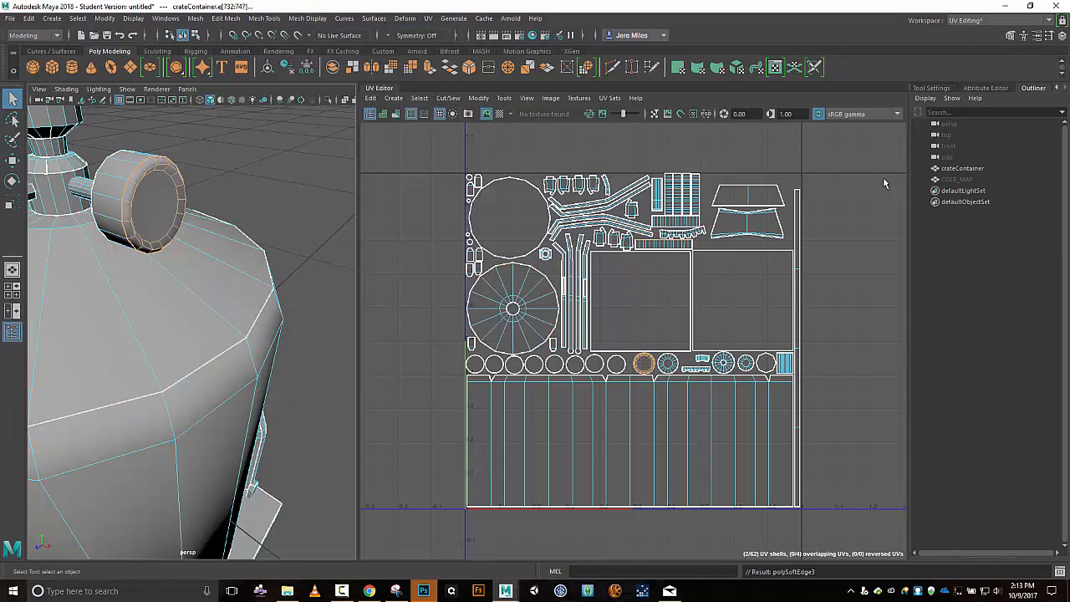
pyautogui.click(965, 179)
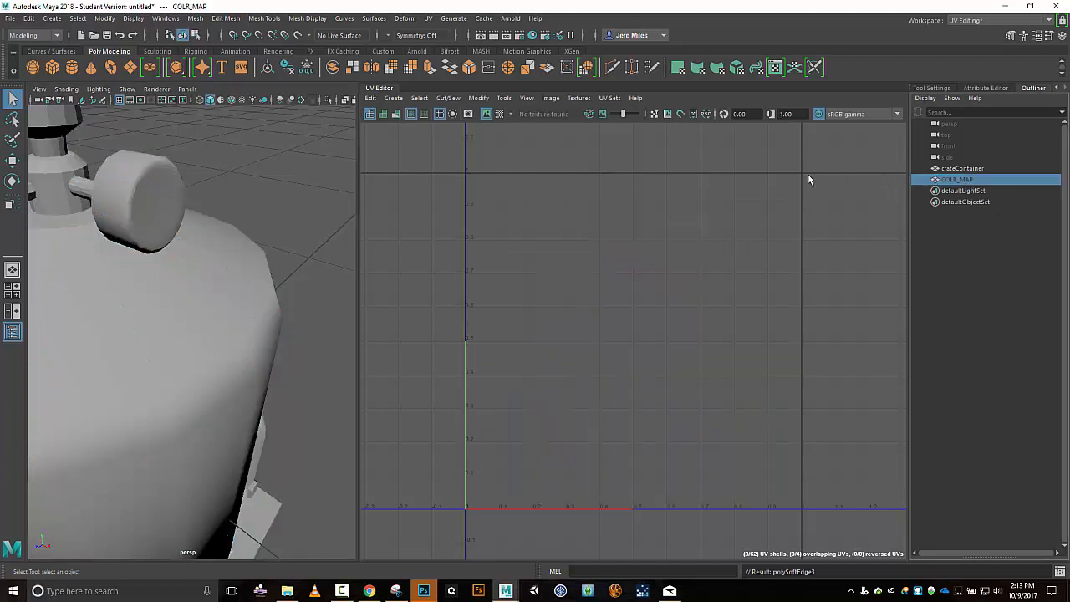
pyautogui.keyDown('alt'); pyautogui.moveTo(310, 172); pyautogui.dragTo(276, 164); pyautogui.keyUp('alt')
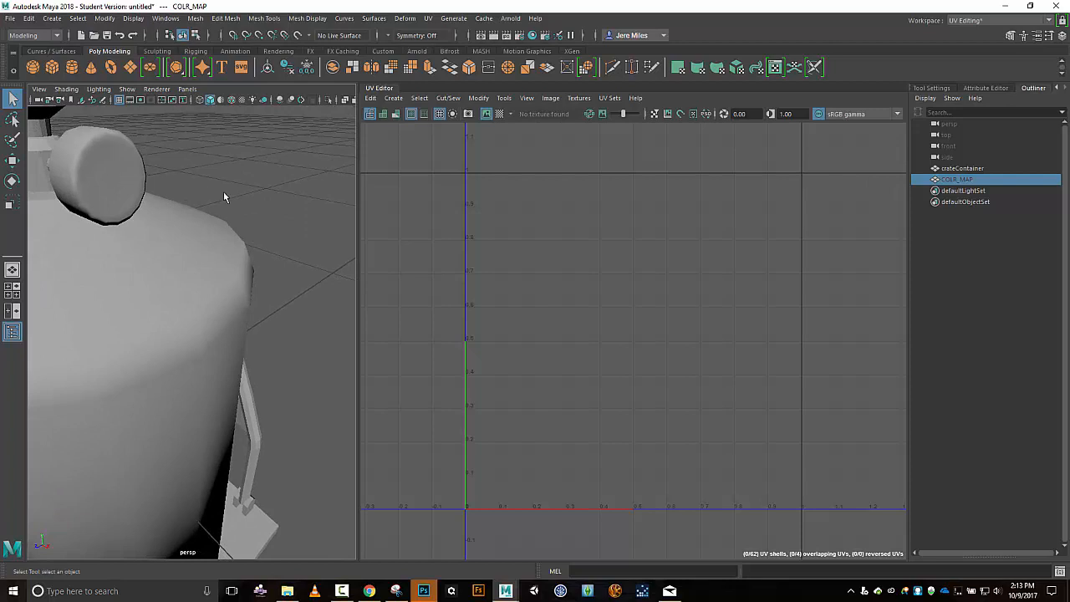
pyautogui.keyDown('alt'); pyautogui.moveTo(223, 197); pyautogui.dragTo(284, 209); pyautogui.keyUp('alt')
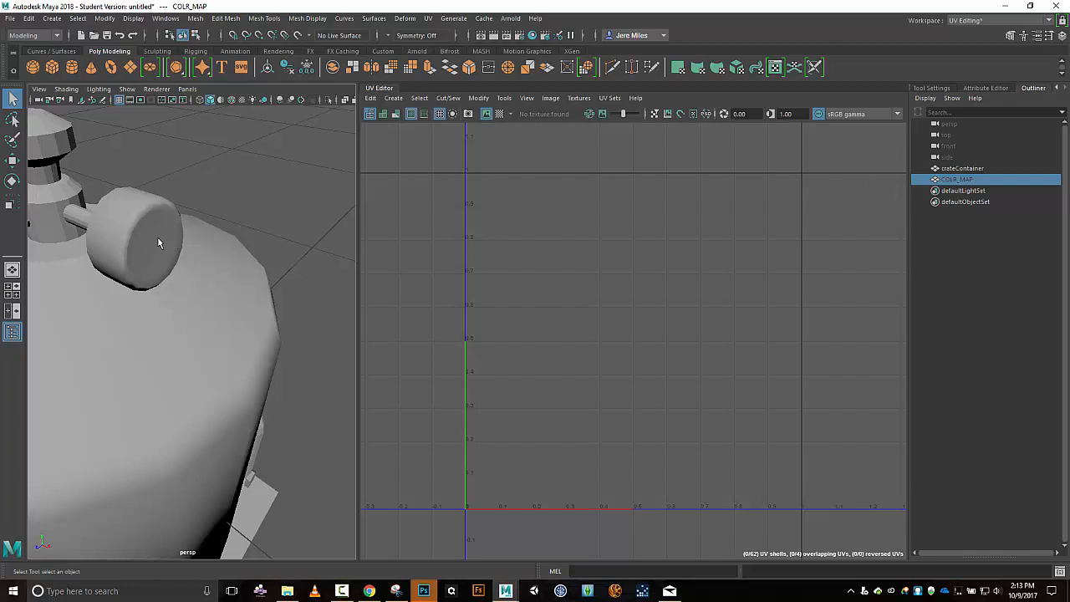
# Apply Harden Edge to only the central disc face of the pressure gauge, and deselect the container
pyautogui.click(175, 305)
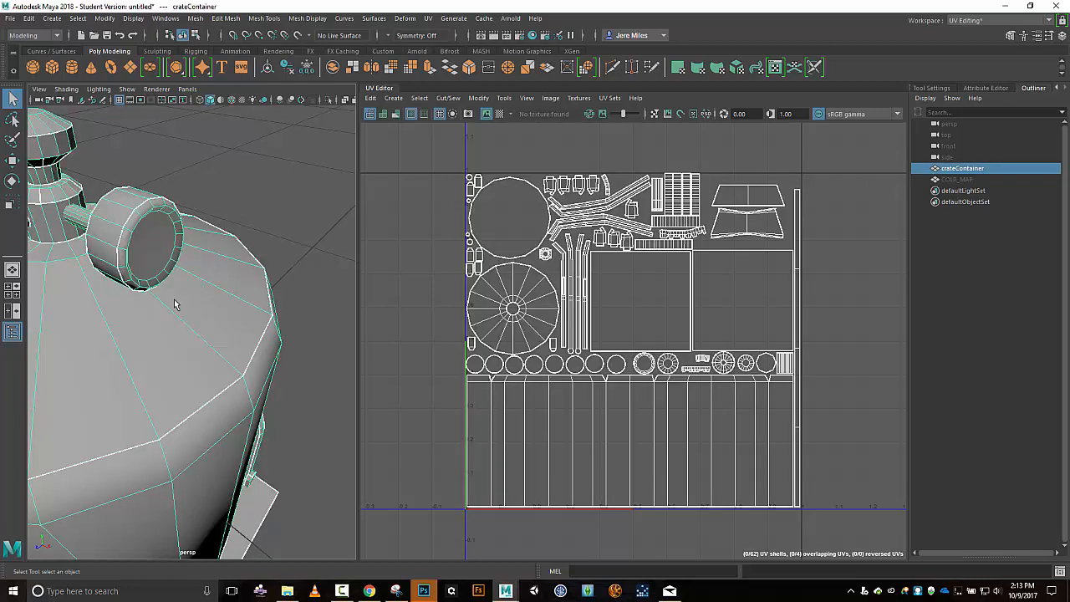
pyautogui.rightClick(276, 187)
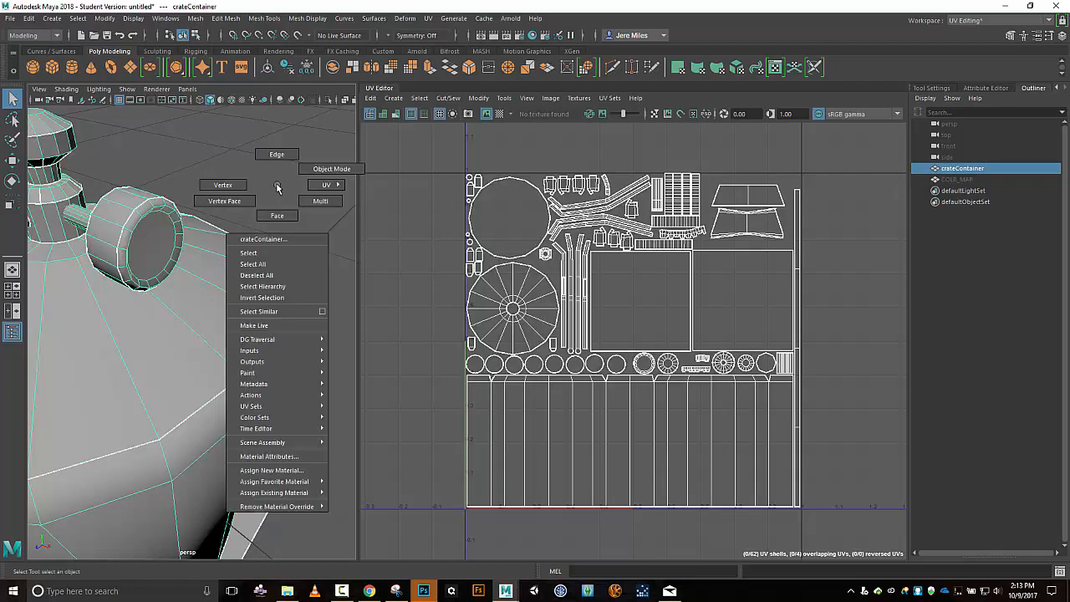
pyautogui.moveTo(315, 189); pyautogui.dragTo(319, 214, button='right')
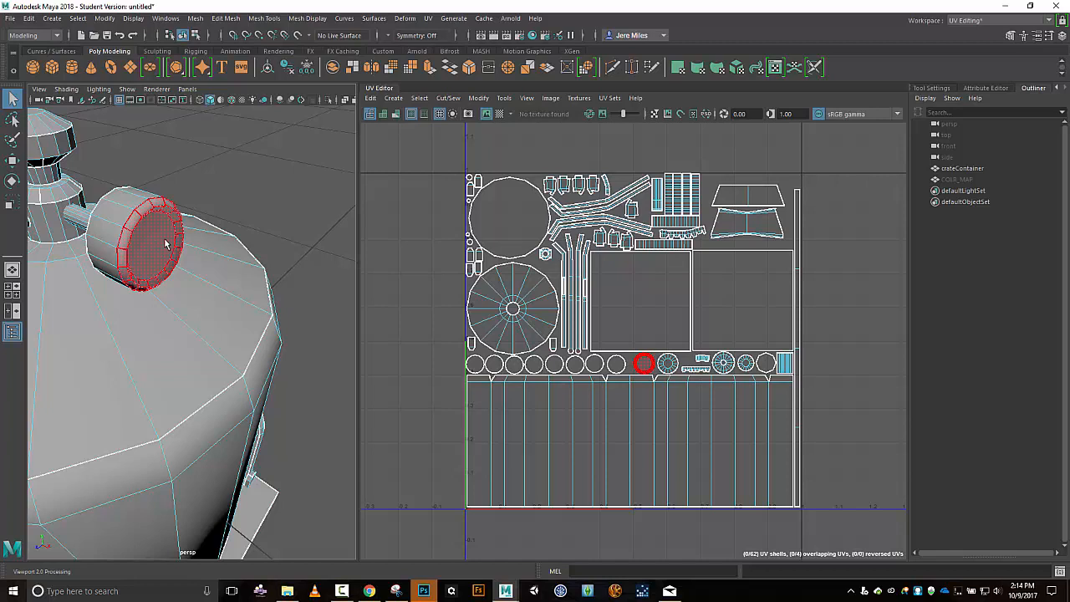
pyautogui.moveTo(262, 178); pyautogui.dragTo(260, 204, button='right')
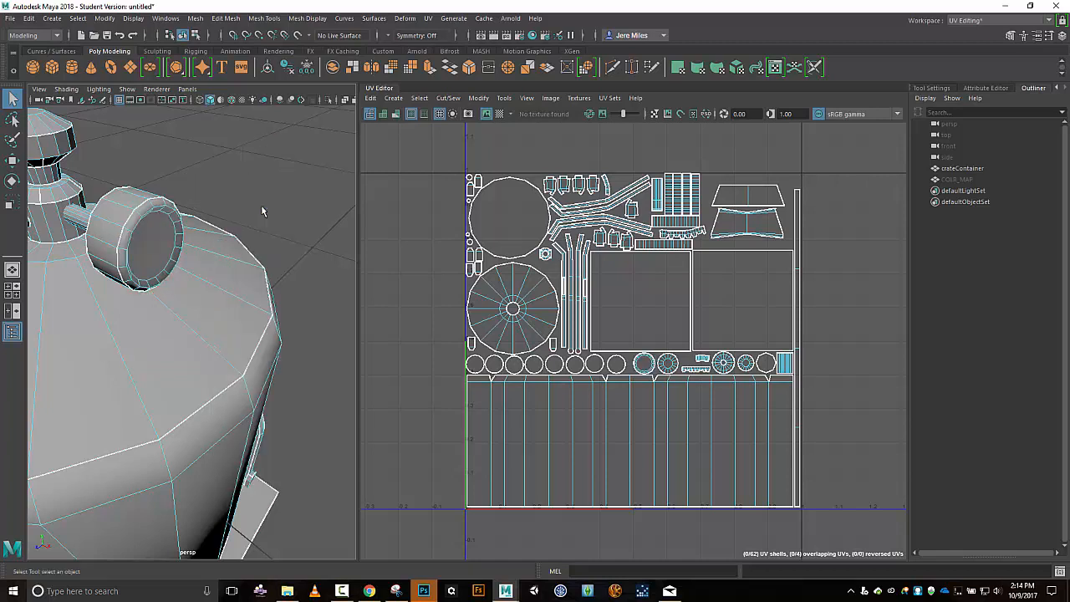
pyautogui.click(146, 242)
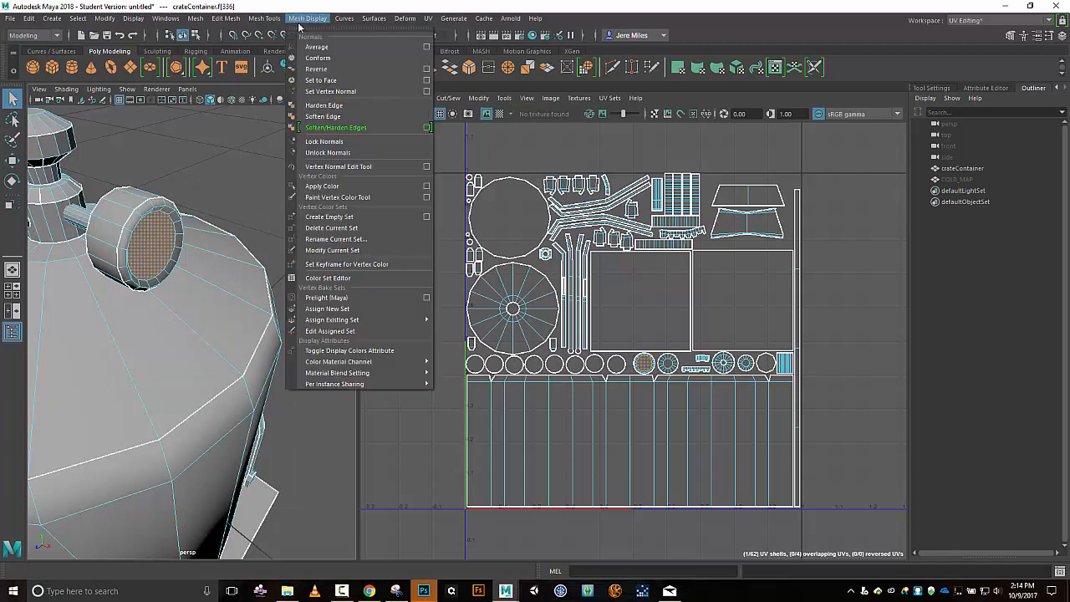
pyautogui.click(327, 117)
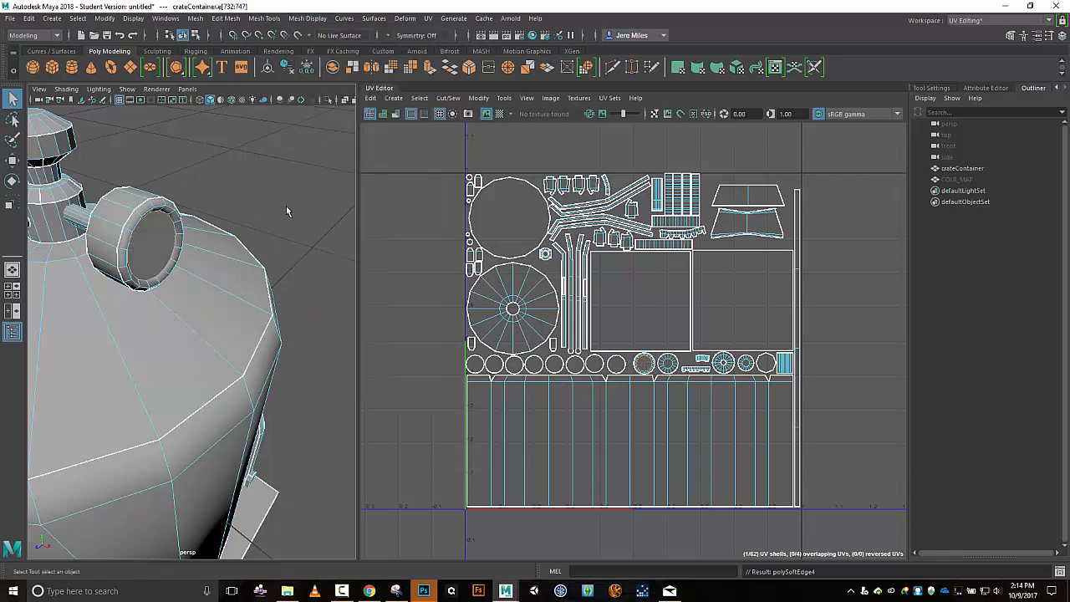
pyautogui.click(288, 169)
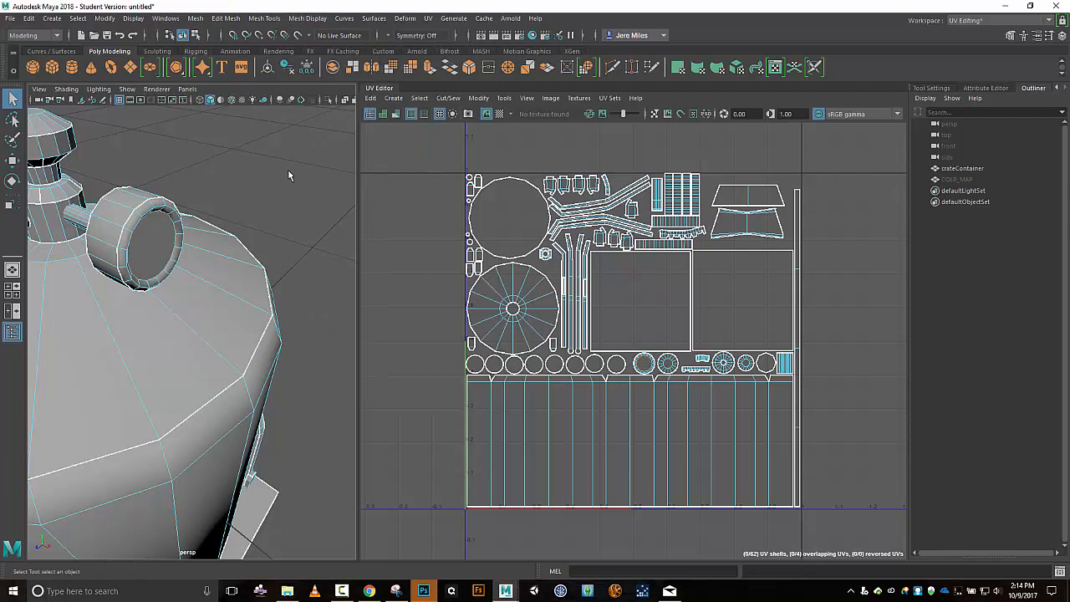
pyautogui.click(961, 180)
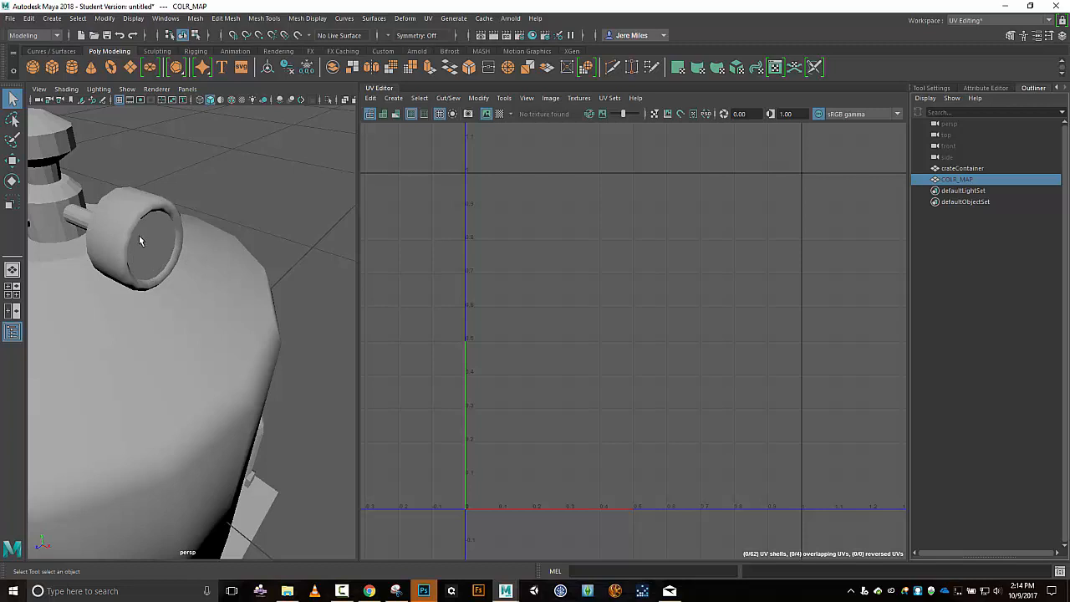
# Apply Soften Edge to the UV shell of the thin pipe joining the gauge to the valve, and deselect the container
pyautogui.keyDown('alt'); pyautogui.moveTo(197, 209); pyautogui.dragTo(219, 229); pyautogui.keyUp('alt')
pyautogui.press('f')
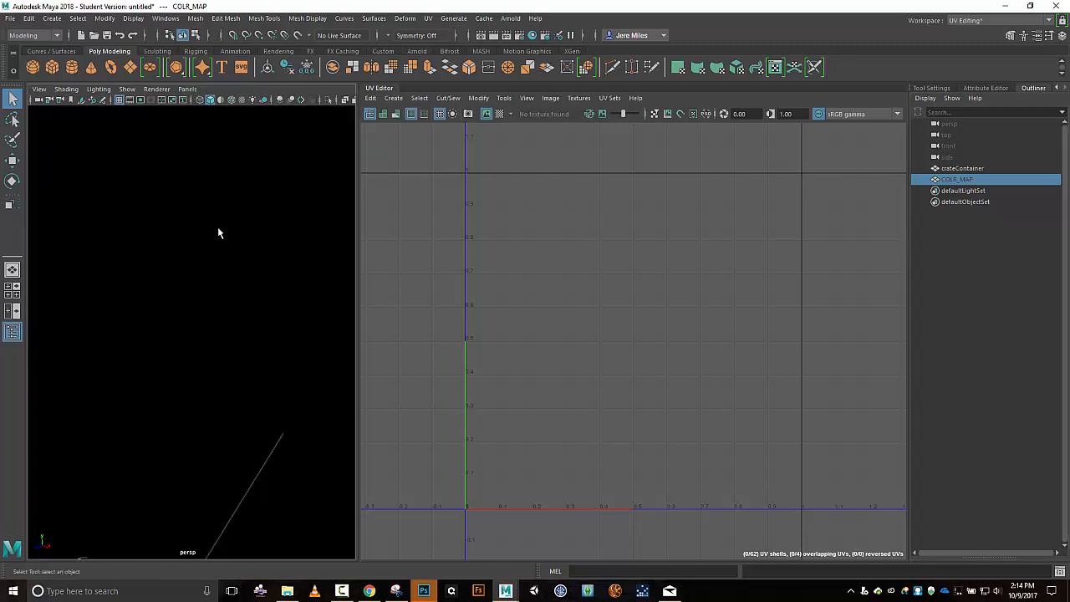
pyautogui.moveTo(225, 216); pyautogui.dragTo(262, 219, button='right')
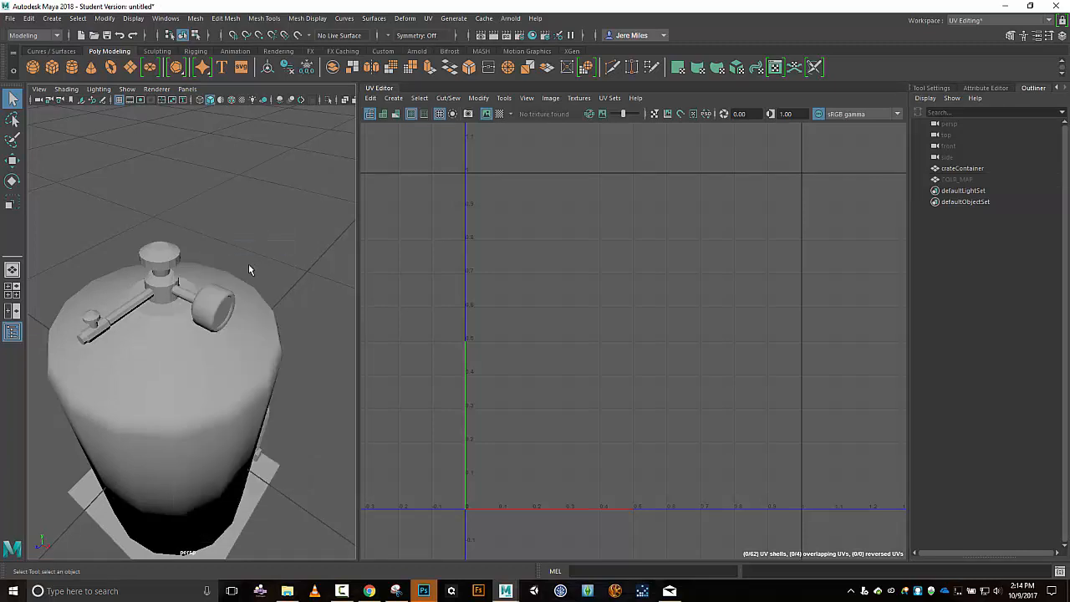
pyautogui.keyDown('alt'); pyautogui.moveTo(246, 271); pyautogui.dragTo(266, 349, button='right'); pyautogui.keyUp('alt')
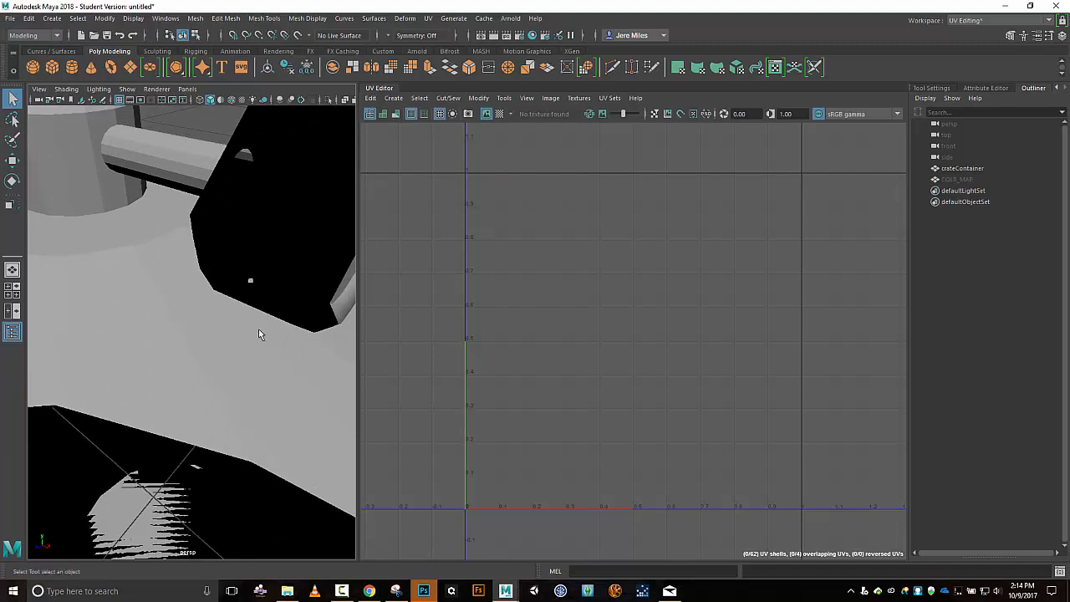
pyautogui.click(195, 167)
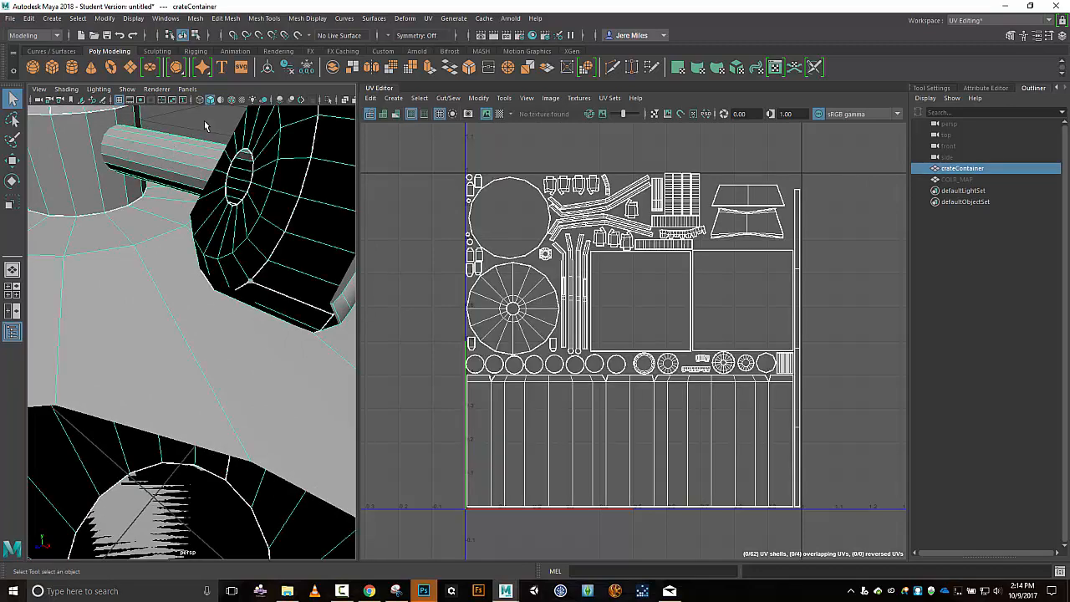
pyautogui.moveTo(205, 123); pyautogui.dragTo(253, 122, button='right')
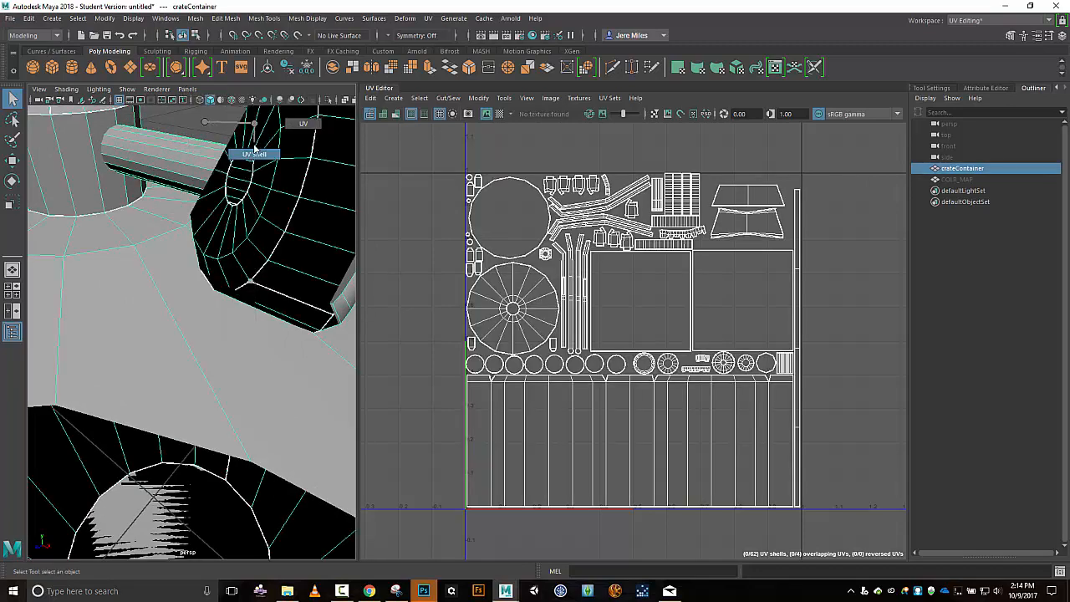
pyautogui.click(193, 160)
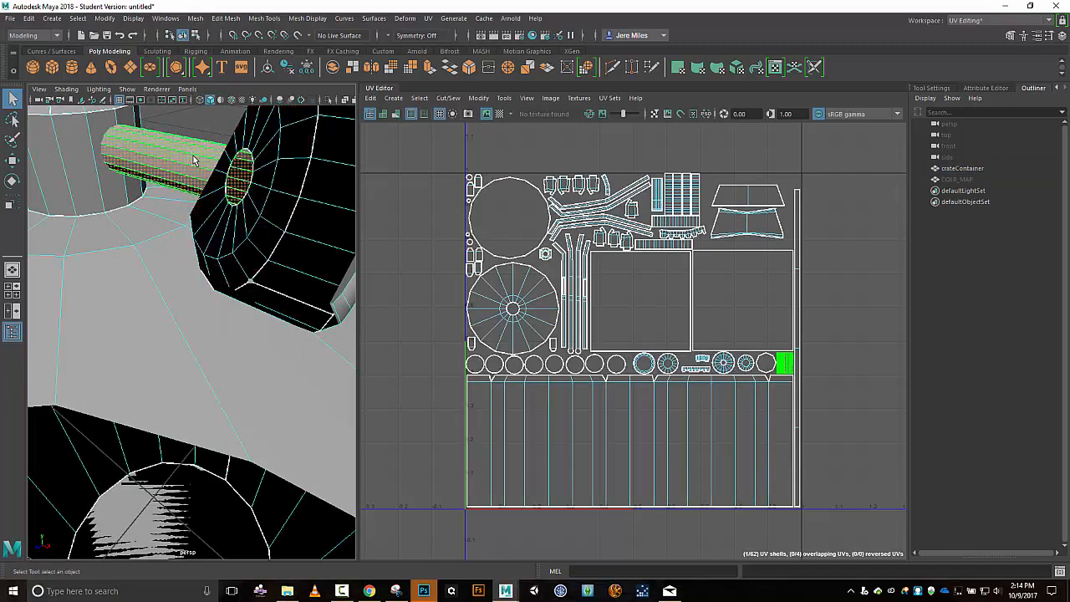
pyautogui.click(264, 18)
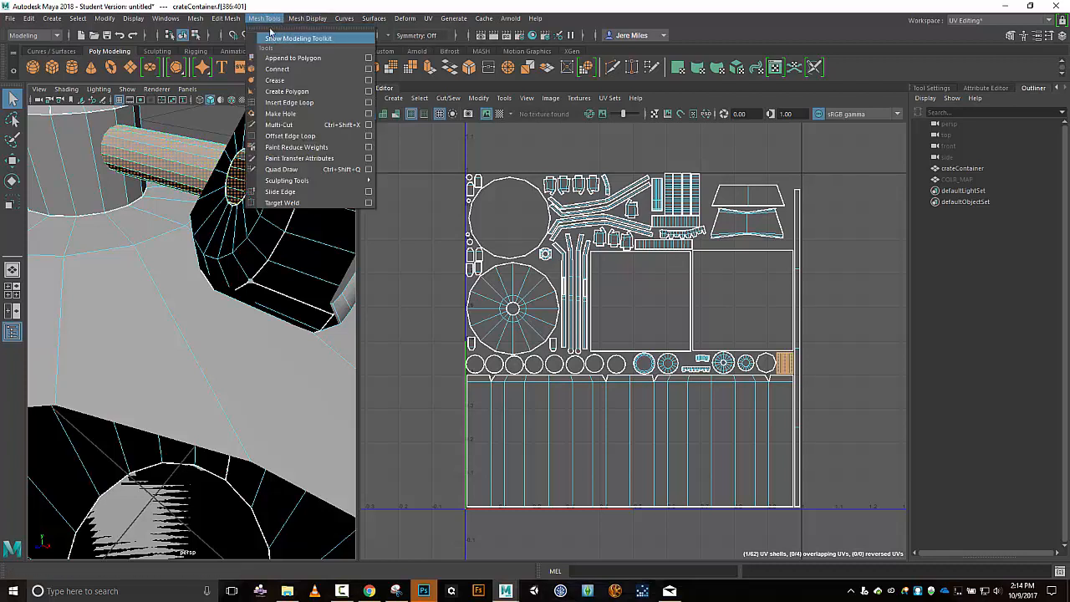
pyautogui.moveTo(308, 19)
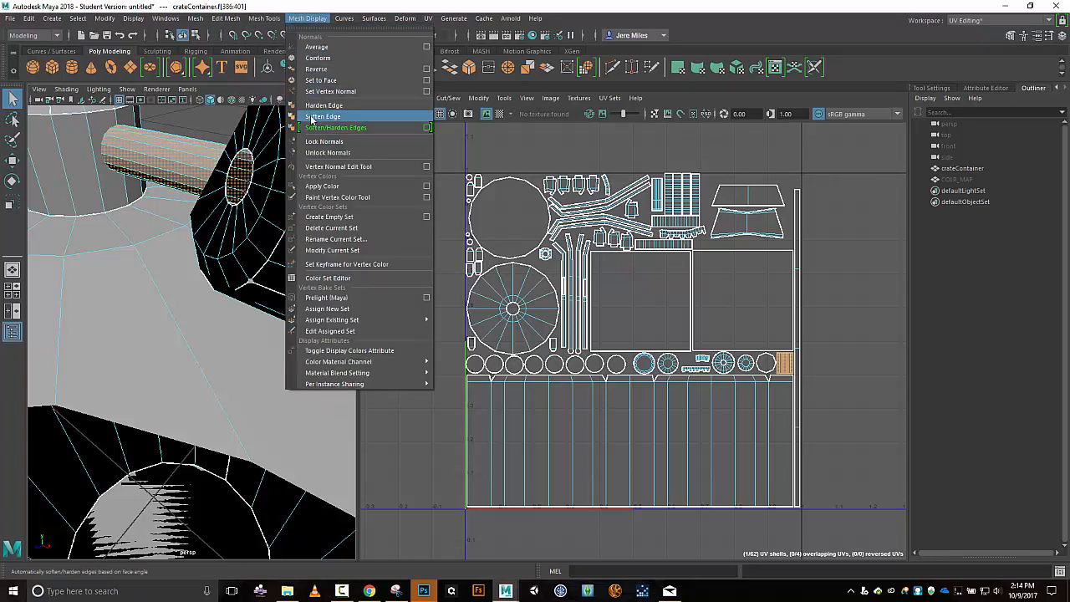
pyautogui.click(313, 126)
pyautogui.click(214, 119)
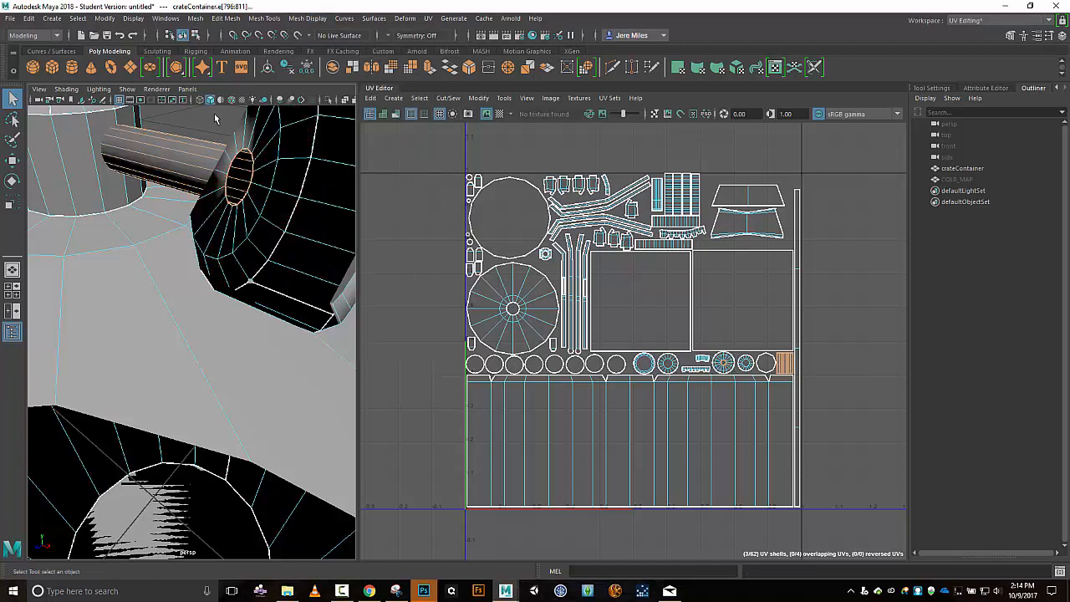
pyautogui.click(956, 179)
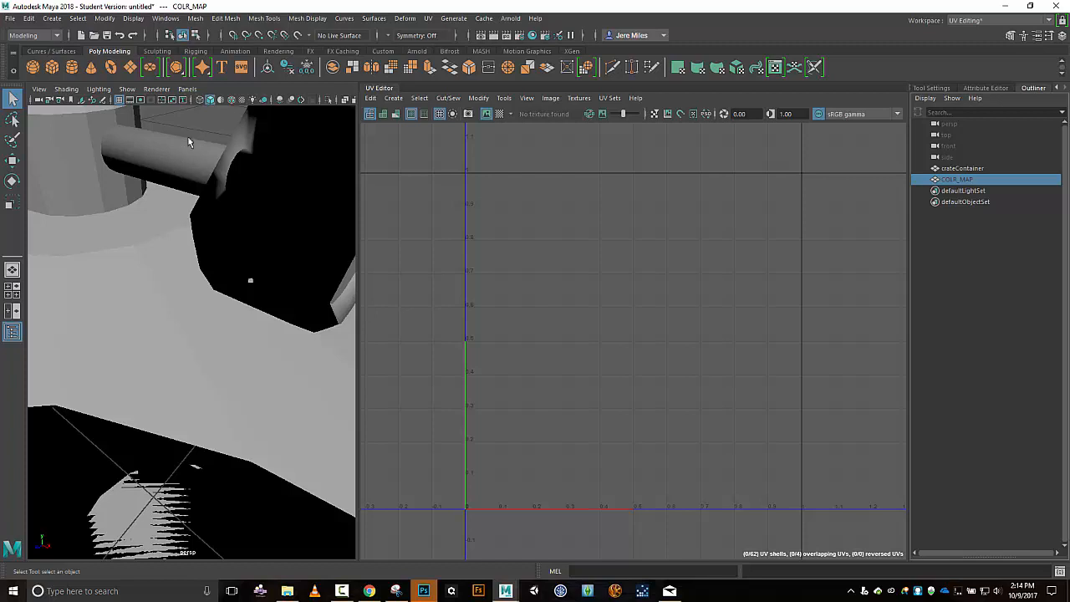
# Apply Soften Edge to the UV shell of the valve's cylindrical base, and check the whole tank top without the wireframe
pyautogui.hotkey('ctrl', 'h')
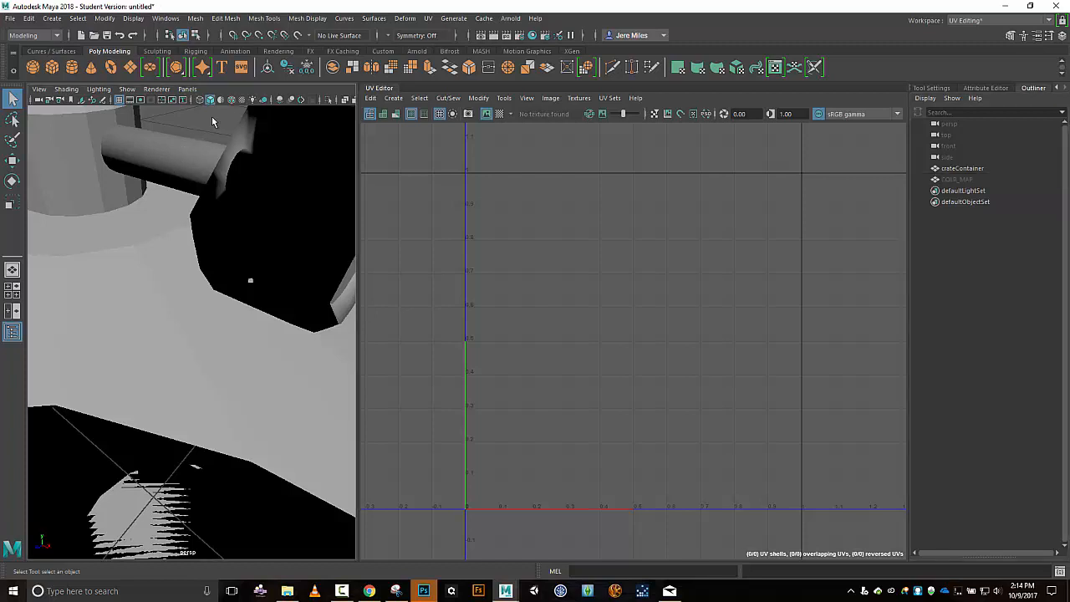
pyautogui.click(84, 147)
pyautogui.moveTo(201, 119); pyautogui.dragTo(248, 147, button='right')
pyautogui.click(73, 145)
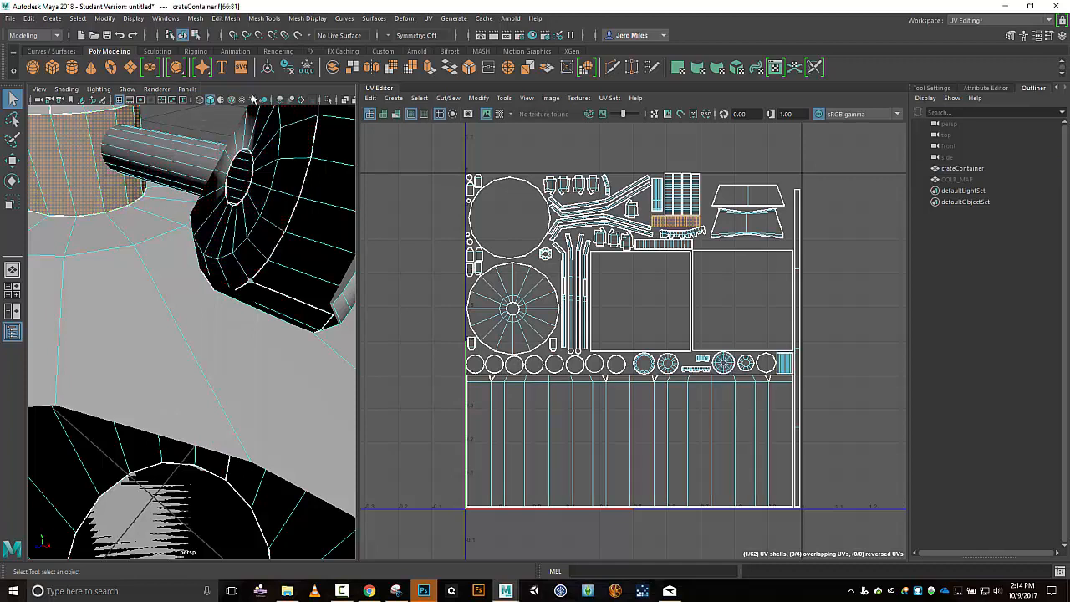
pyautogui.click(313, 19)
pyautogui.click(336, 114)
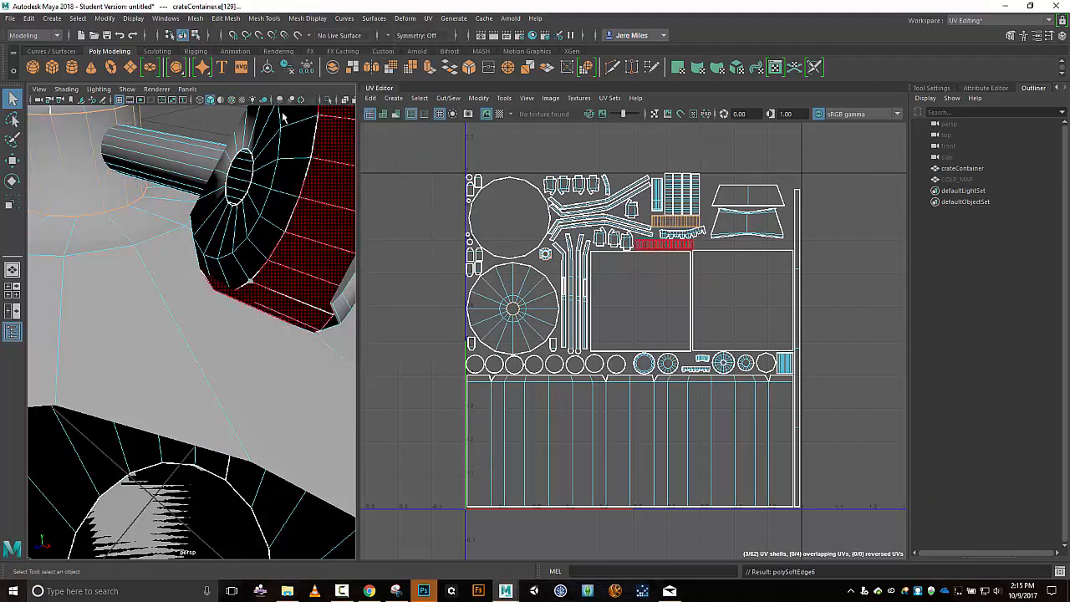
pyautogui.click(965, 181)
pyautogui.scroll(-10, 143, 156)
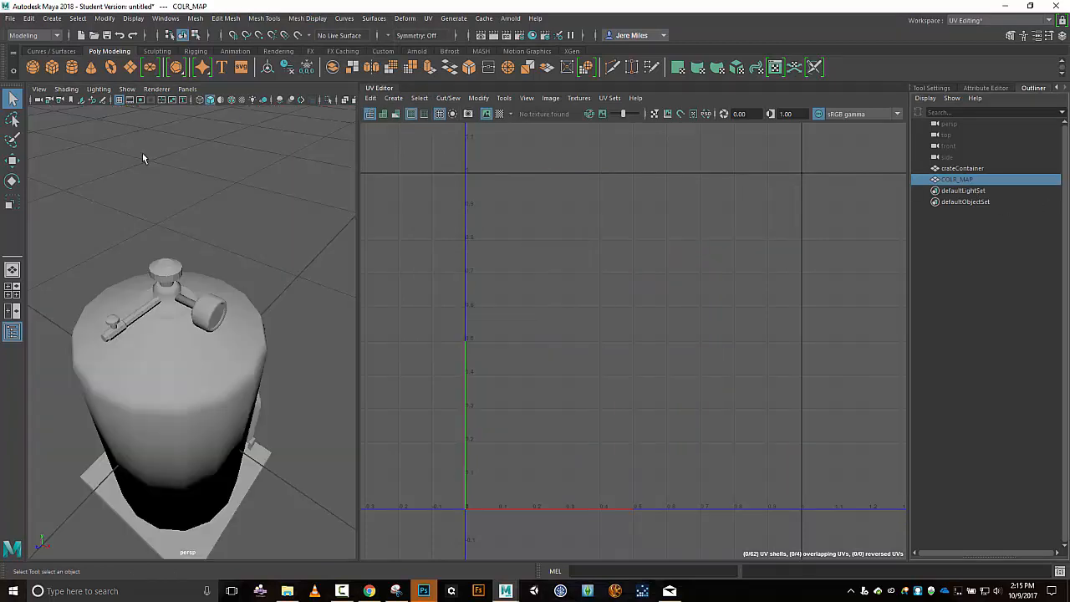
pyautogui.scroll(5, 147, 178)
pyautogui.scroll(-3, 147, 176)
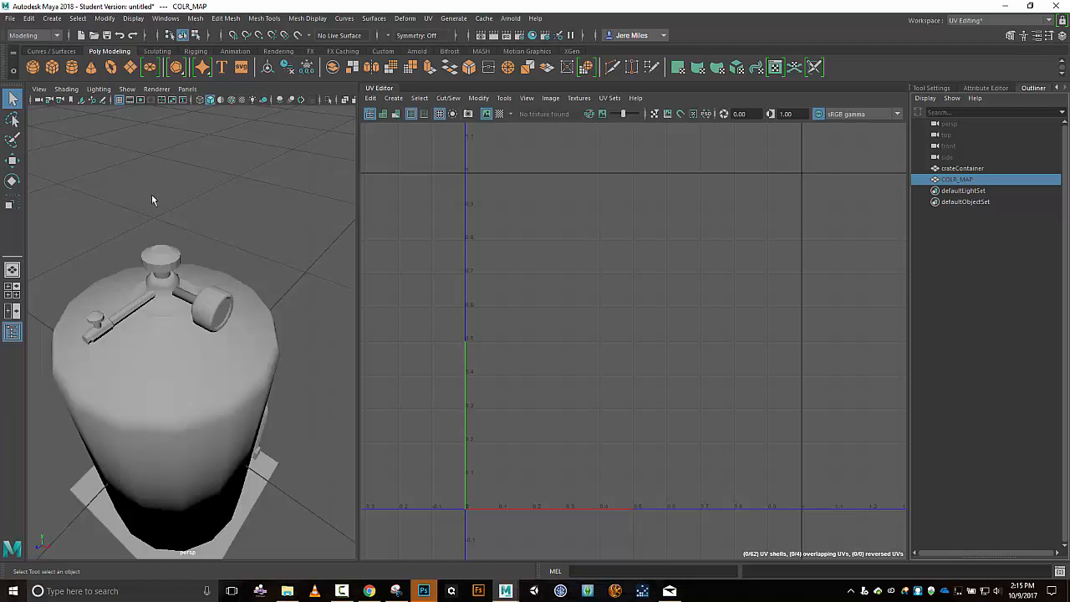
# Select the UV shell of the valve's cylindrical base on the crateContainer
pyautogui.scroll(6, 173, 223)
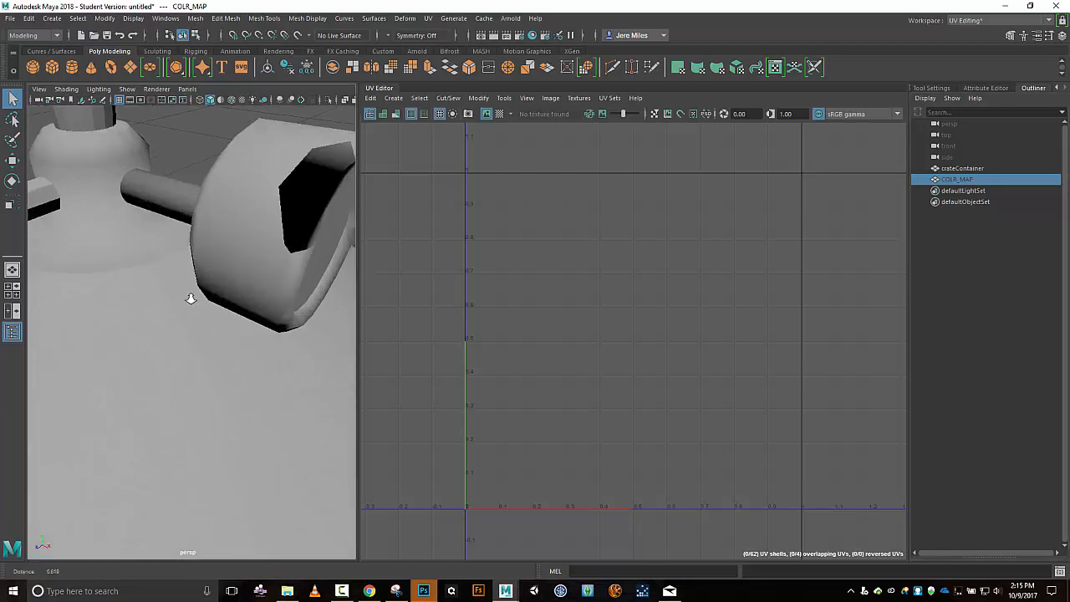
pyautogui.scroll(2, 109, 240)
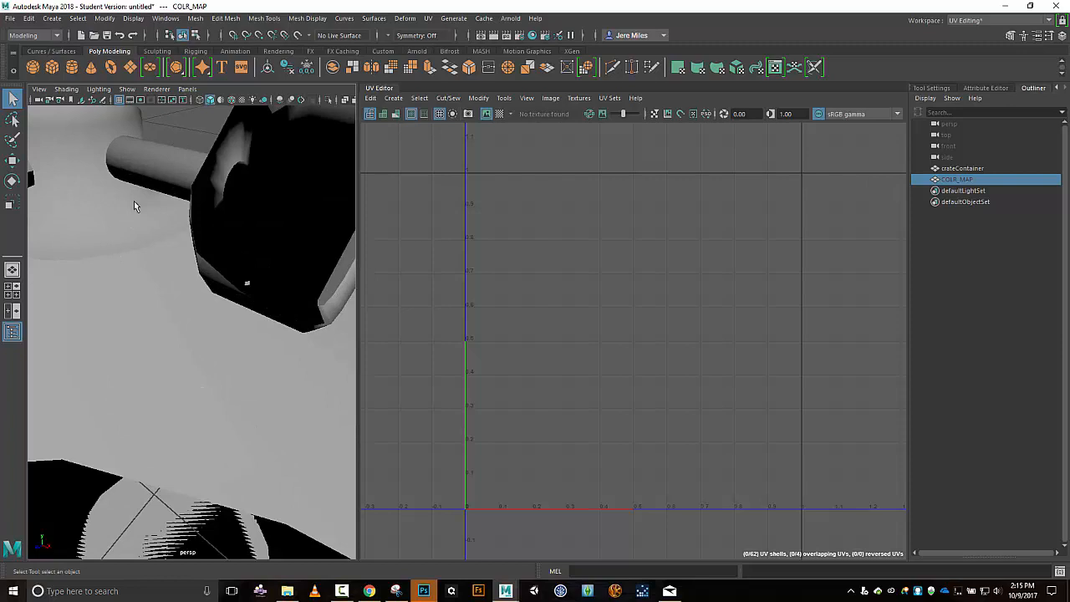
pyautogui.rightClick(198, 124)
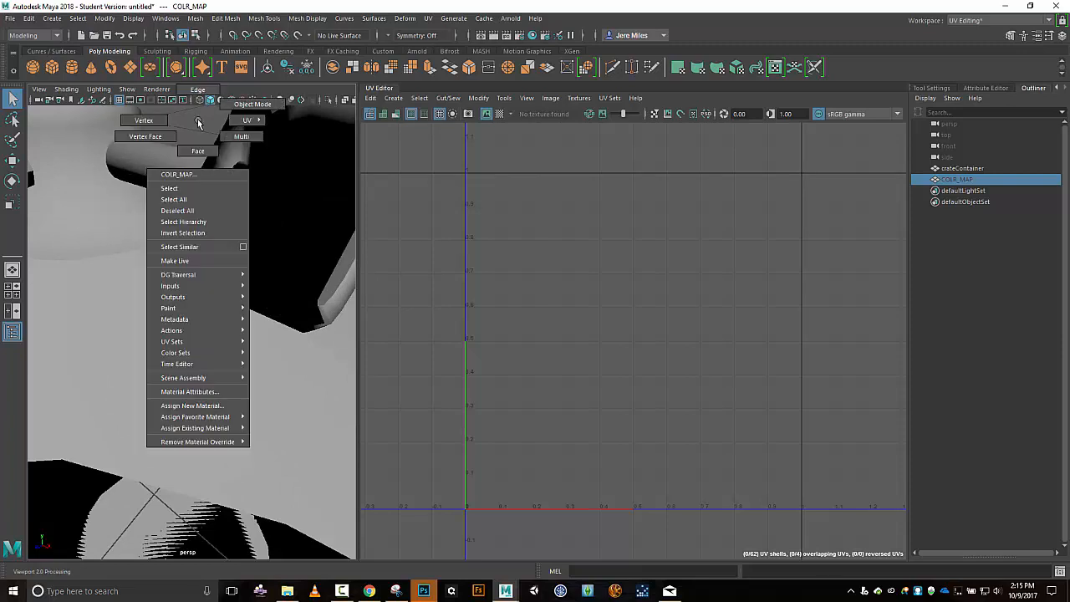
pyautogui.click(130, 231)
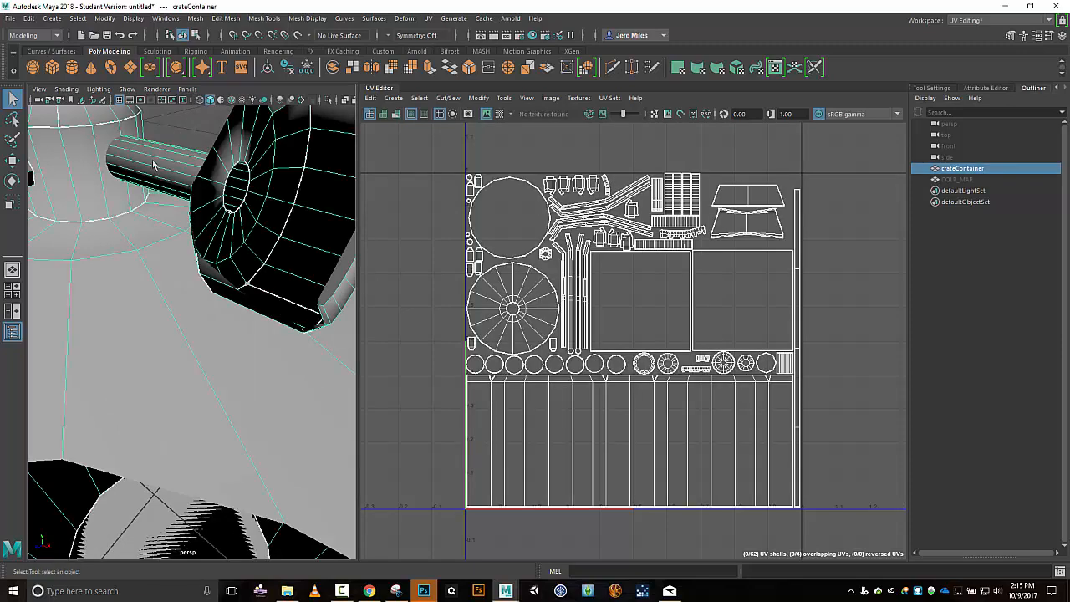
pyautogui.rightClick(188, 130)
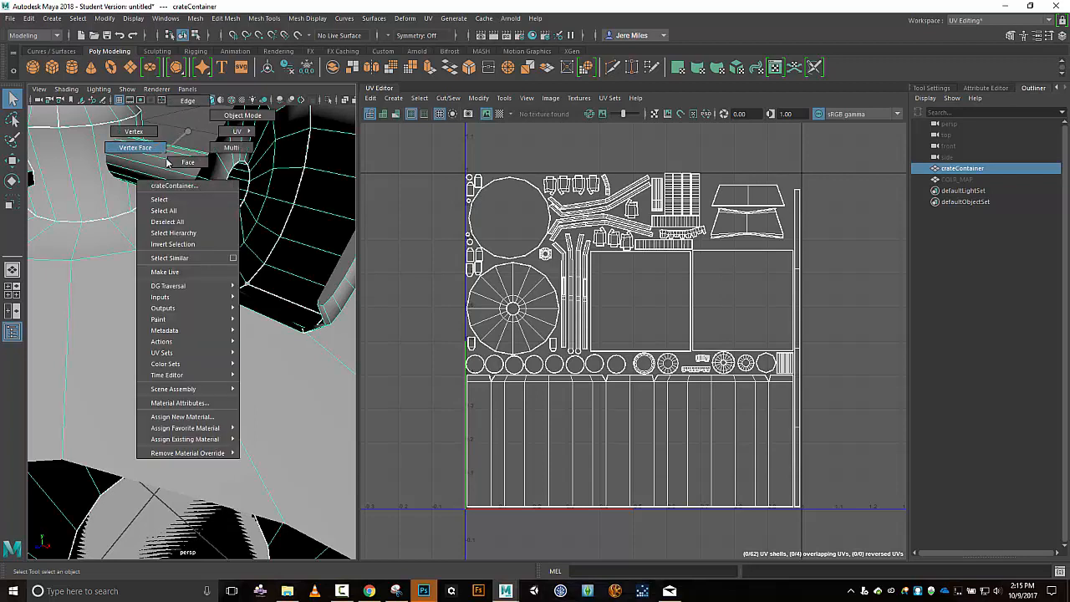
pyautogui.moveTo(199, 166); pyautogui.dragTo(192, 103, button='right')
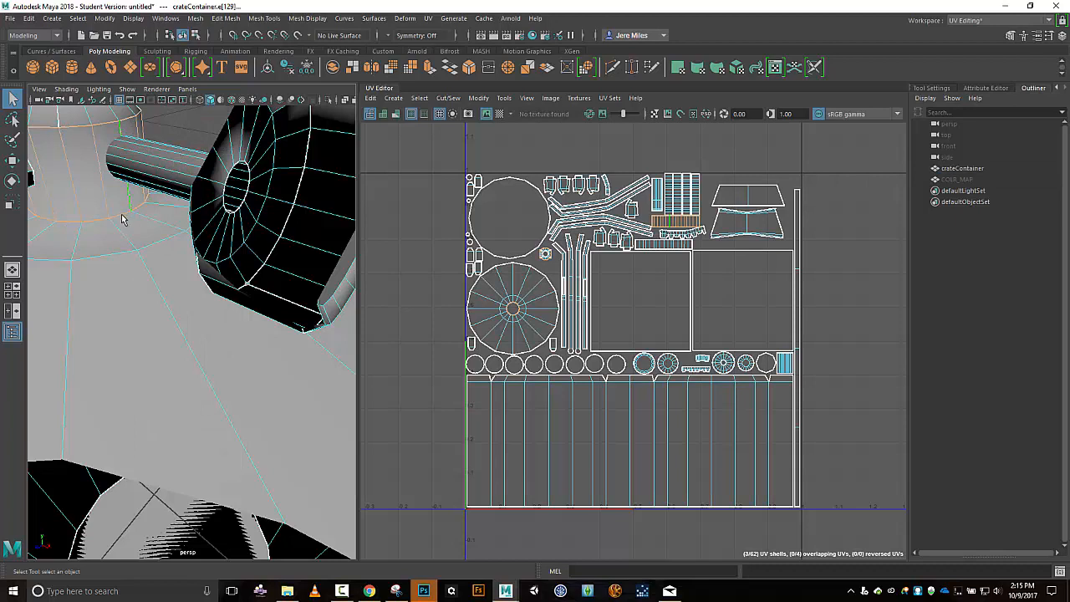
pyautogui.click(122, 219)
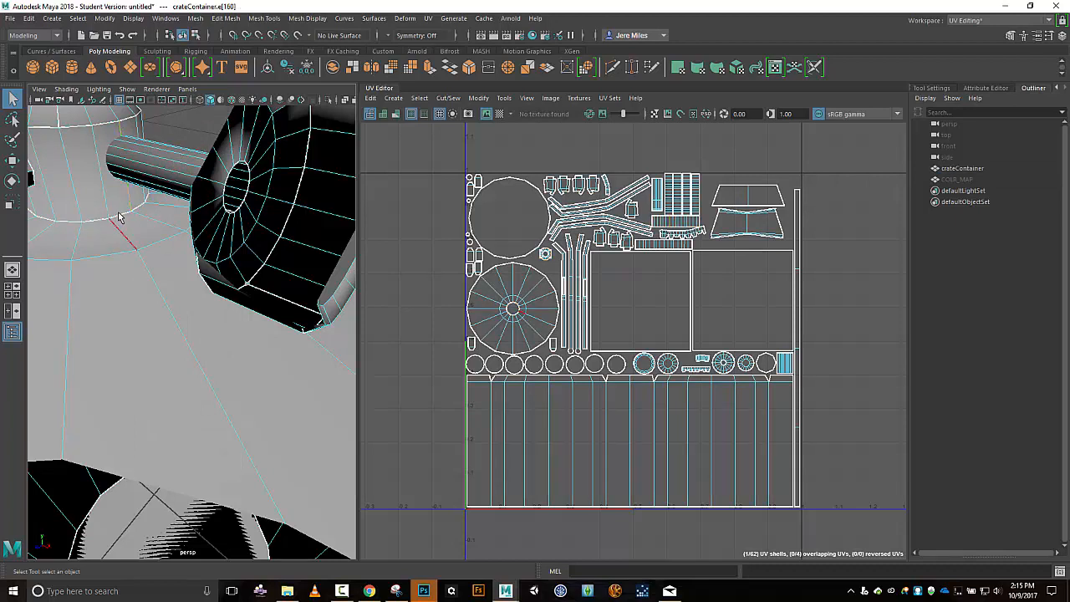
pyautogui.click(183, 136)
pyautogui.click(239, 208)
pyautogui.moveTo(173, 128); pyautogui.dragTo(219, 159, button='right')
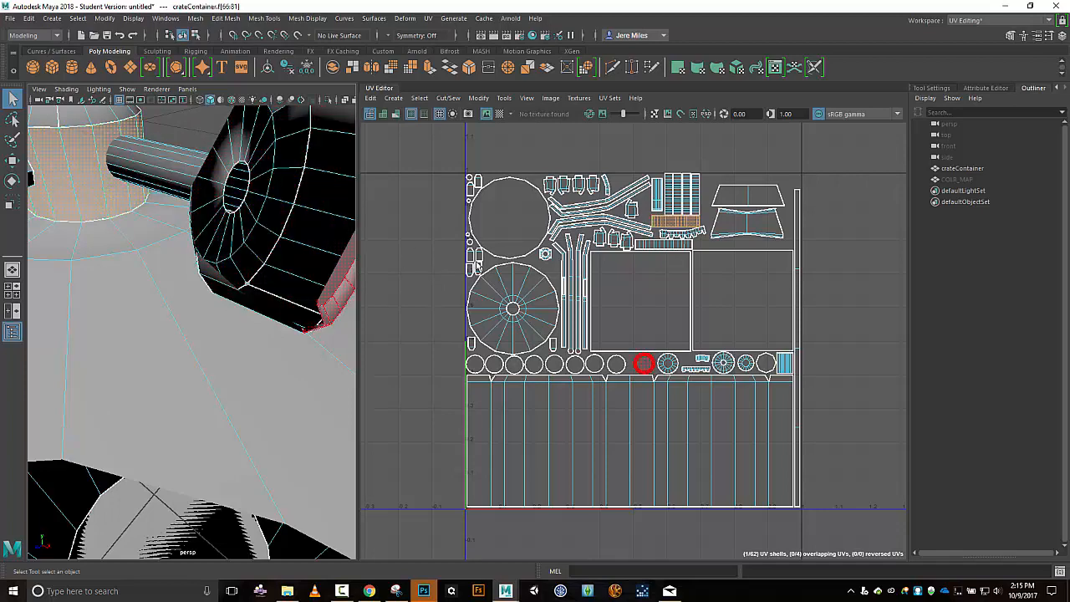
# Switch to edge selection in the UV Editor and select the lower border edges of the valve base's UV strip
pyautogui.scroll(5, 712, 266)
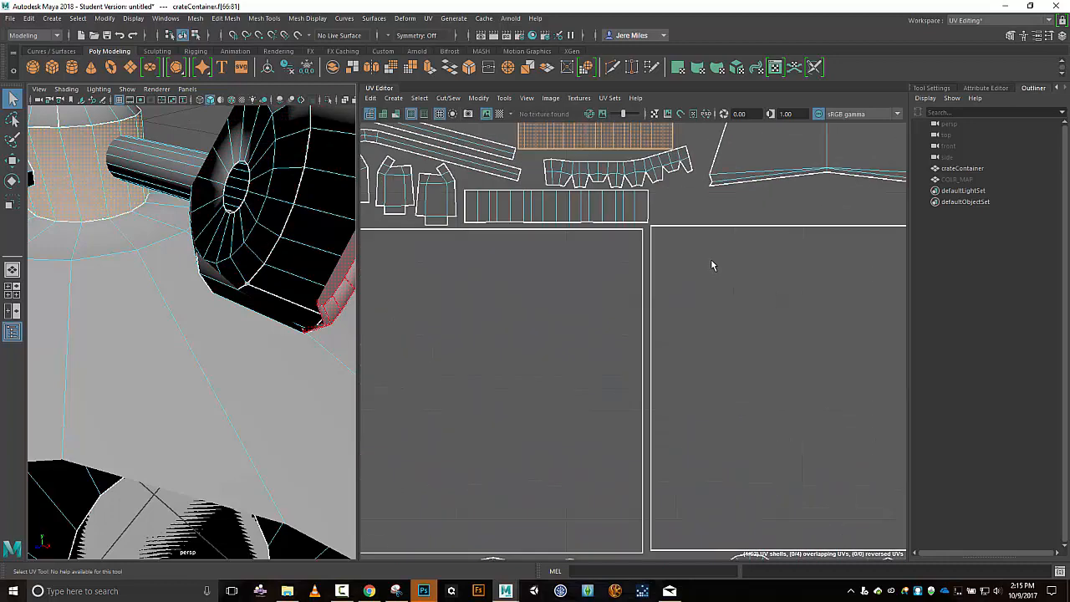
pyautogui.keyDown('alt'); pyautogui.moveTo(713, 194); pyautogui.dragTo(776, 362, button='middle'); pyautogui.keyUp('alt')
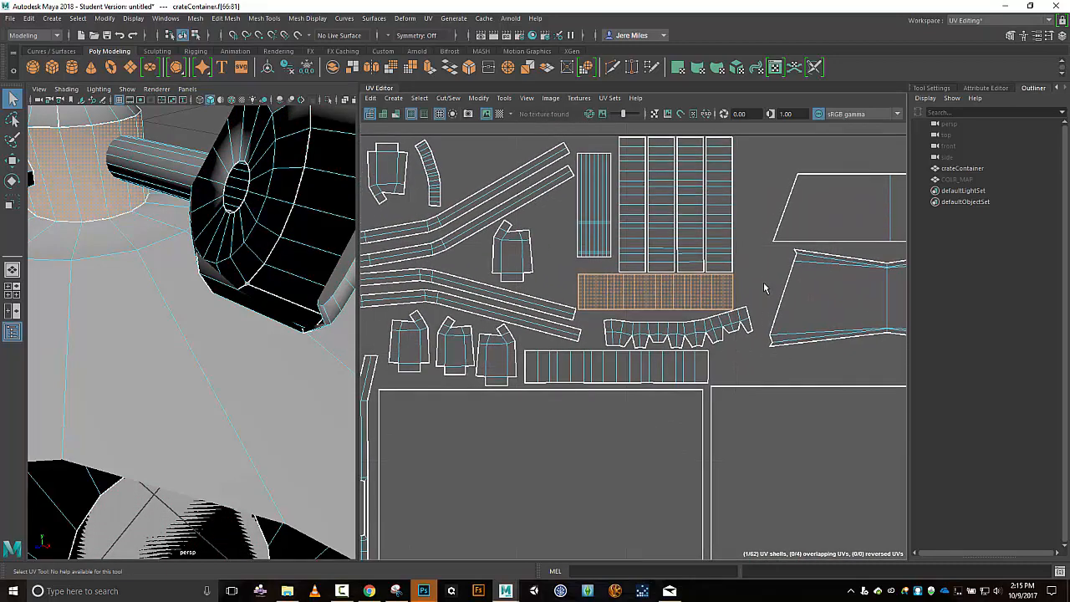
pyautogui.scroll(2, 763, 282)
pyautogui.moveTo(761, 272); pyautogui.dragTo(758, 248, button='right')
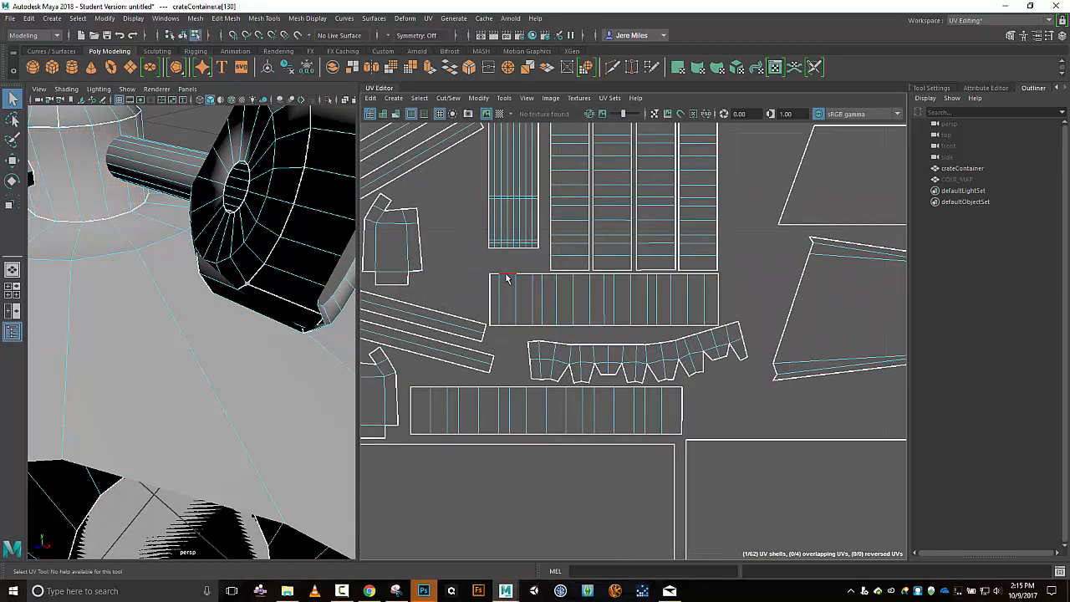
pyautogui.click(527, 333)
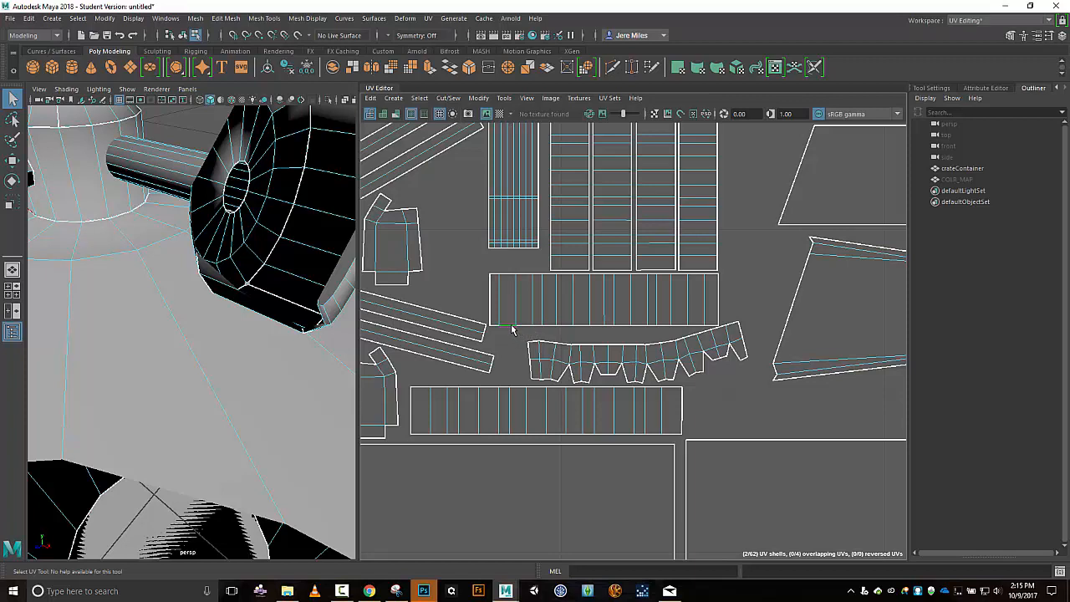
pyautogui.click(508, 326)
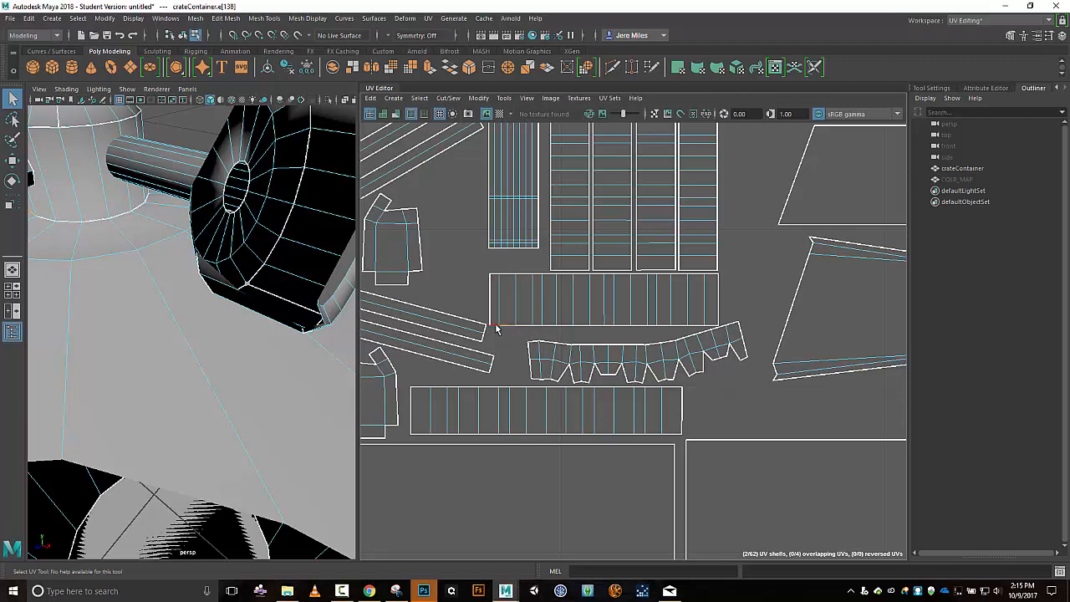
pyautogui.doubleClick(537, 326)
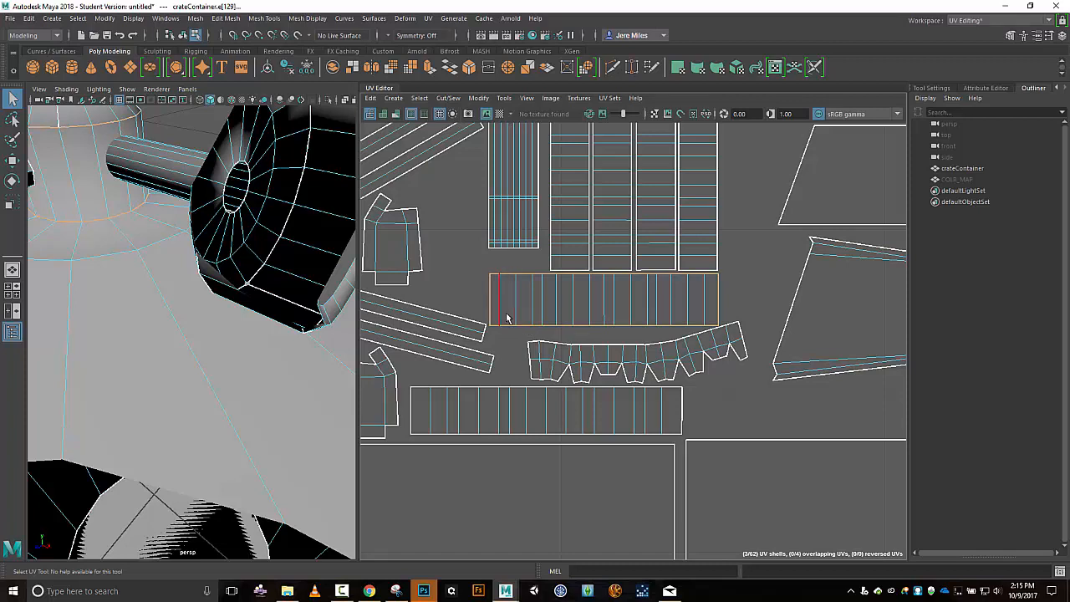
pyautogui.keyDown('shift'); pyautogui.moveTo(475, 272); pyautogui.dragTo(530, 296); pyautogui.keyUp('shift')
pyautogui.hotkey('ctrl', 'z')
pyautogui.hotkey('ctrl', 'z')
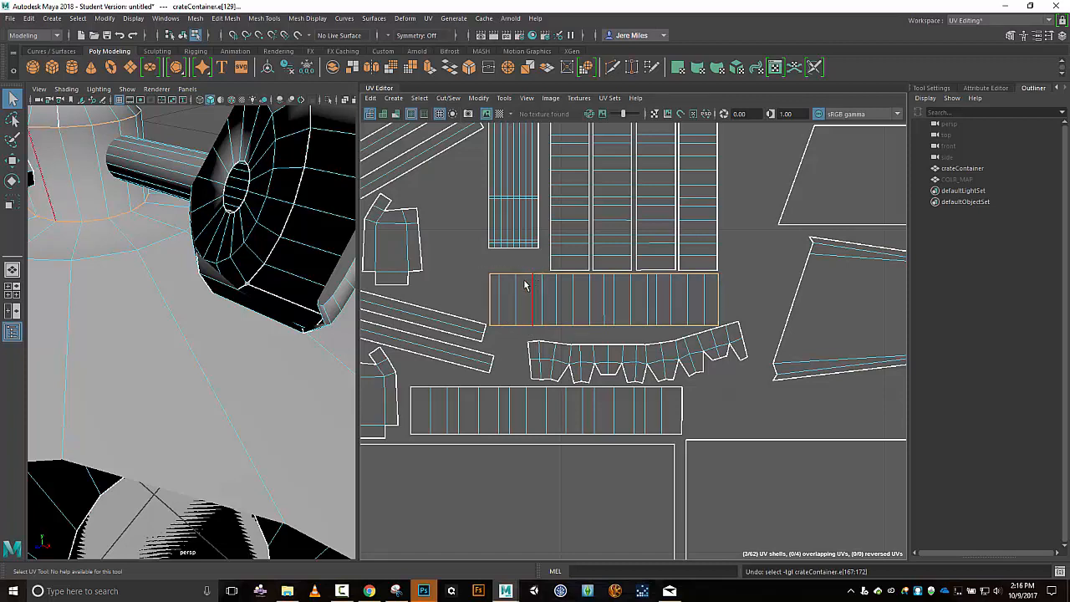
# Apply Harden Edge to only the lower border edge ring of the valve base, and deselect the container
pyautogui.keyDown('shift'); pyautogui.click(558, 331); pyautogui.keyUp('shift')
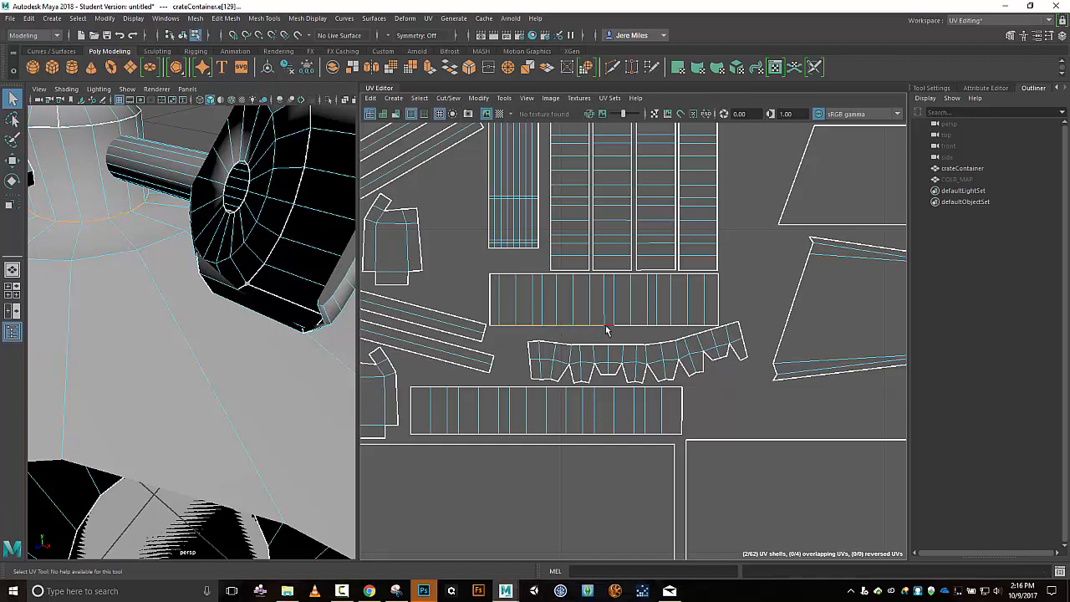
pyautogui.keyDown('shift'); pyautogui.click(639, 325); pyautogui.keyUp('shift')
pyautogui.keyDown('shift'); pyautogui.click(650, 326); pyautogui.keyUp('shift')
pyautogui.keyDown('shift'); pyautogui.click(665, 326); pyautogui.keyUp('shift')
pyautogui.click(306, 18)
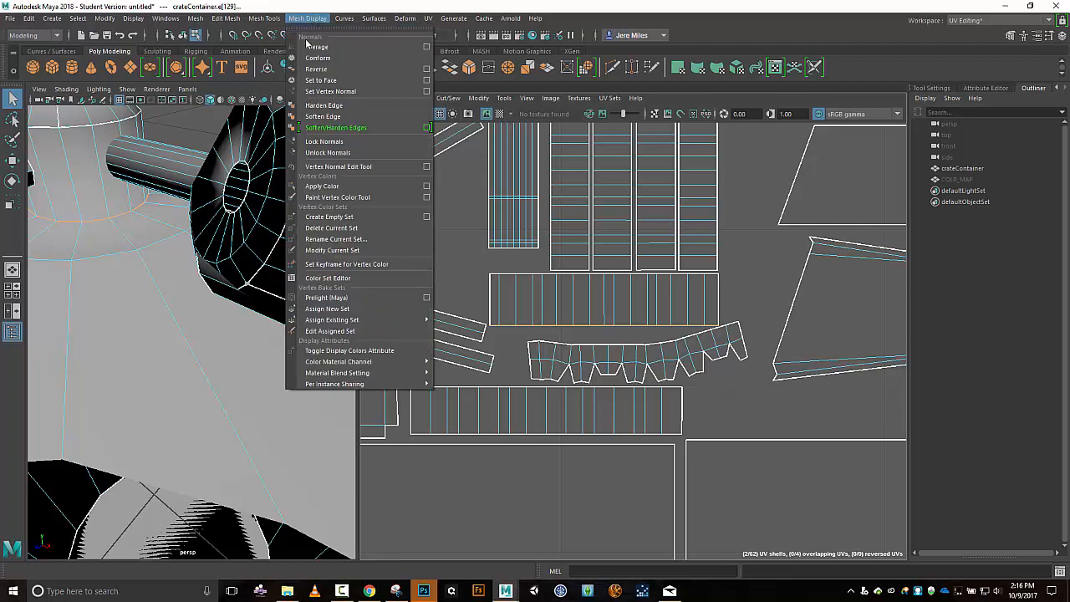
pyautogui.click(332, 107)
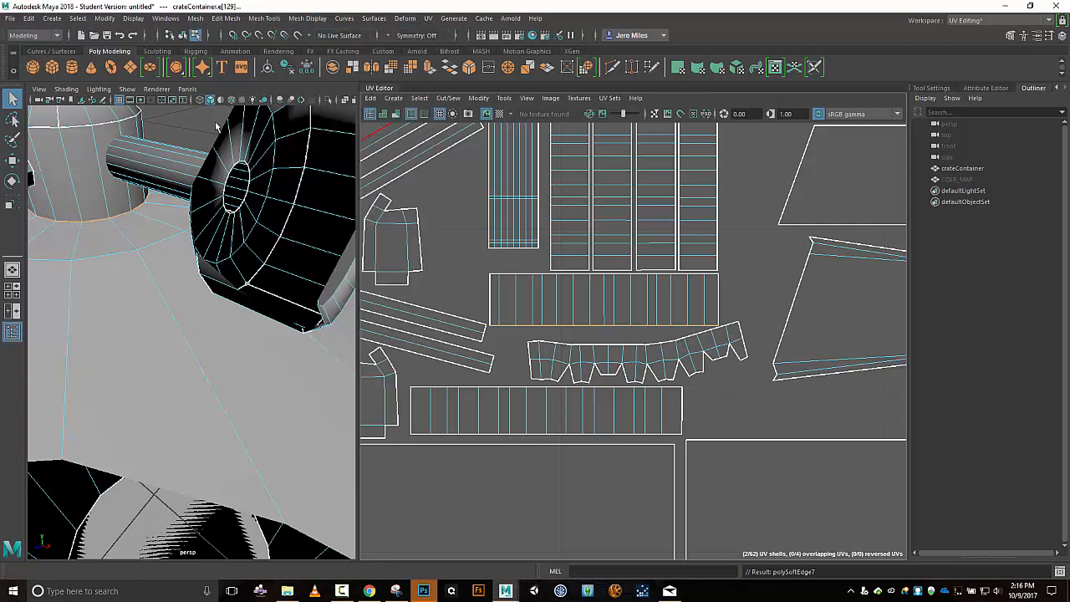
pyautogui.click(959, 181)
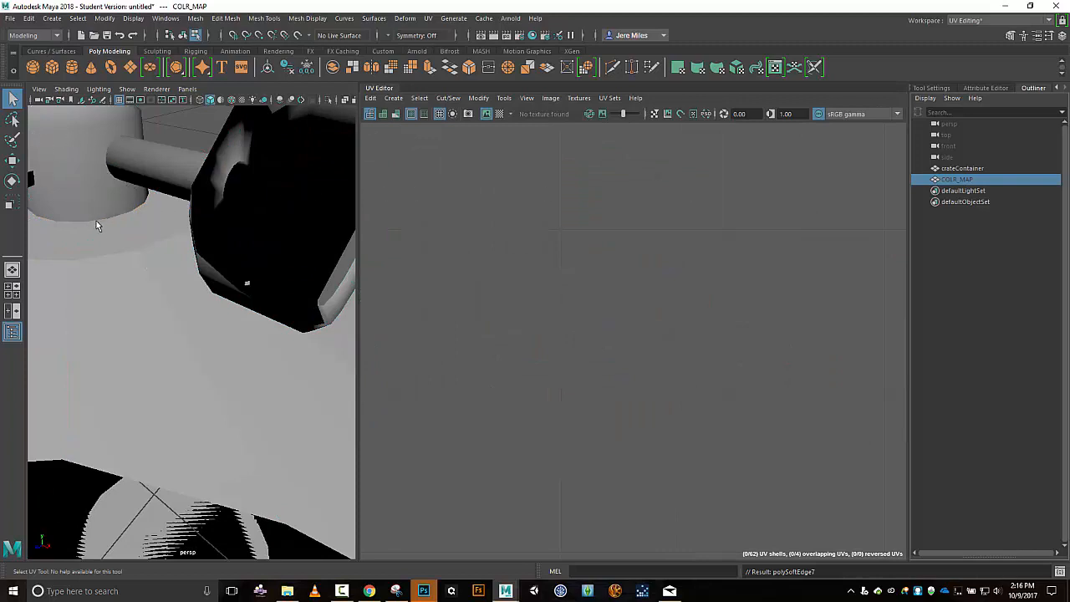
# Soften the edges of the UV shell around the near caster wheel's rolling surface, and check its shading without the wireframe
pyautogui.scroll(-10, 109, 329)
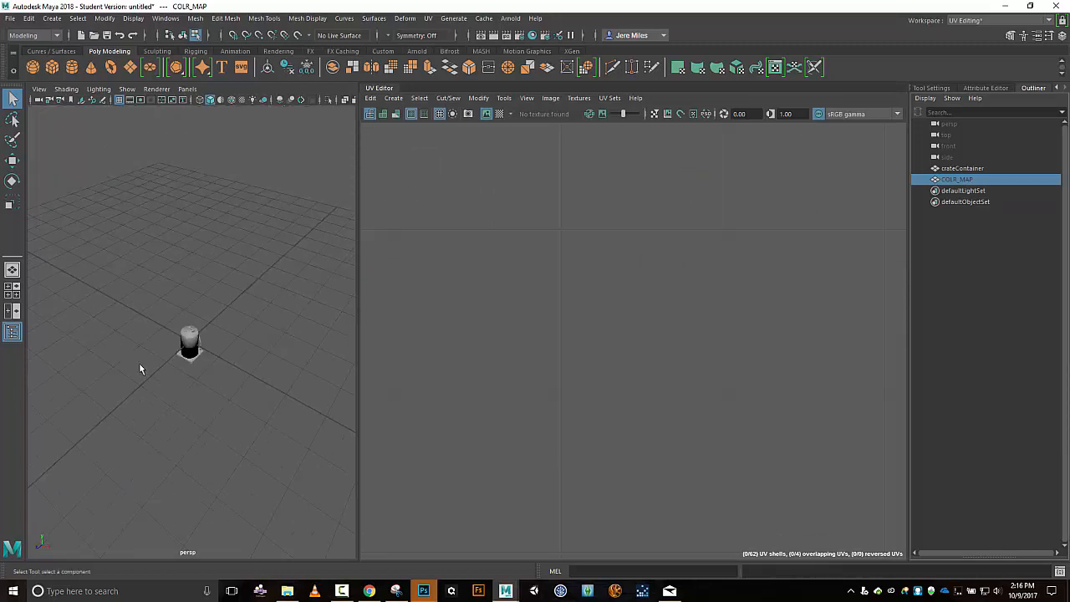
pyautogui.scroll(5, 146, 372)
pyautogui.scroll(4, 154, 378)
pyautogui.keyDown('alt'); pyautogui.moveTo(242, 444); pyautogui.dragTo(238, 399); pyautogui.keyUp('alt')
pyautogui.keyDown('alt'); pyautogui.moveTo(240, 439); pyautogui.dragTo(230, 231, button='middle'); pyautogui.keyUp('alt')
pyautogui.keyDown('alt'); pyautogui.moveTo(198, 354); pyautogui.dragTo(201, 369); pyautogui.keyUp('alt')
pyautogui.scroll(4, 200, 382)
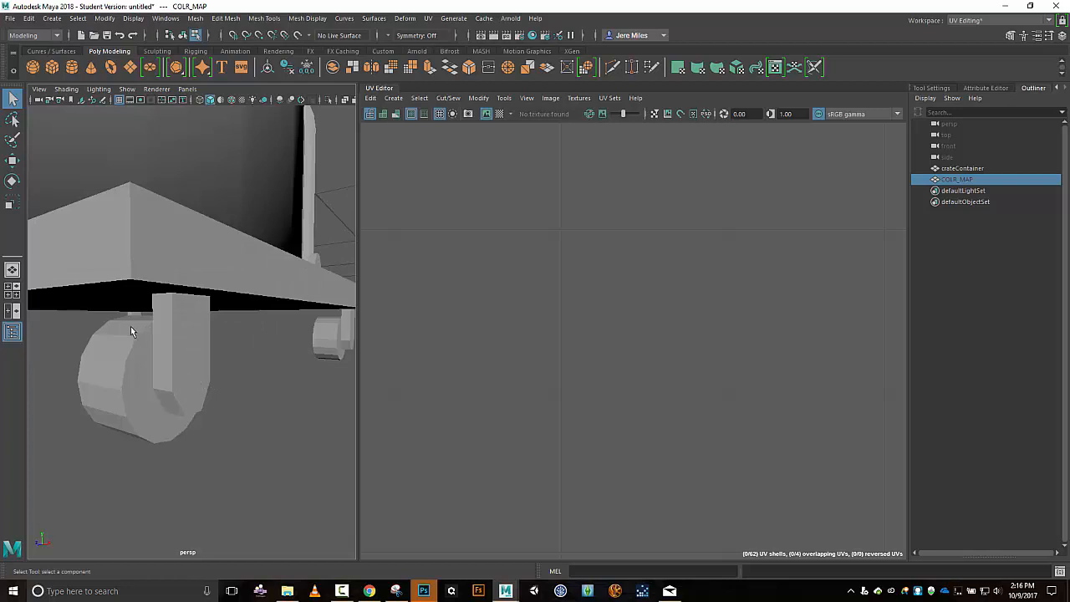
pyautogui.click(221, 301)
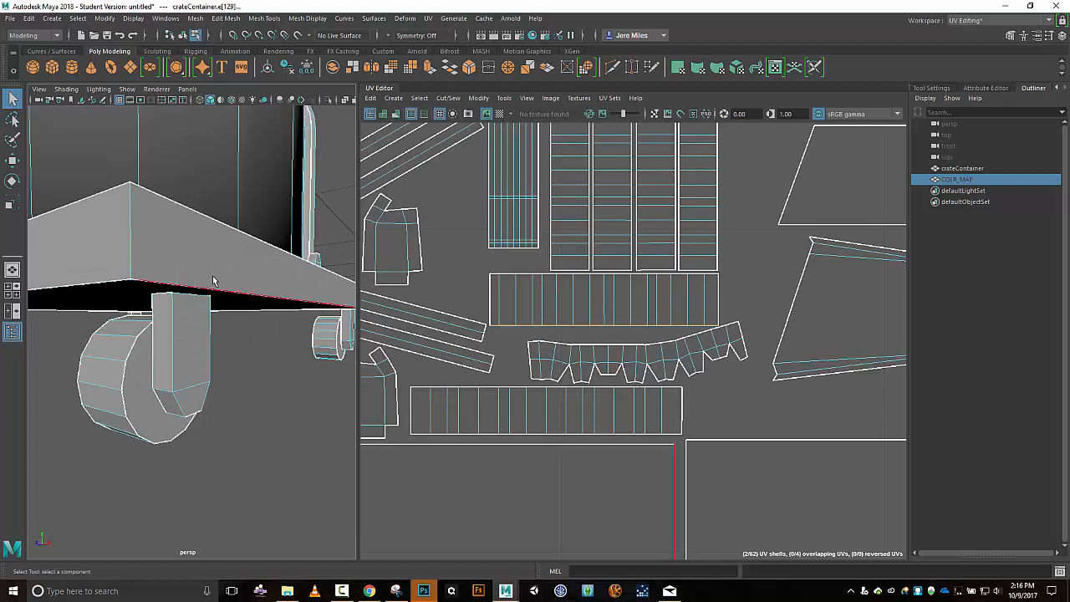
pyautogui.moveTo(274, 270); pyautogui.dragTo(323, 300, button='right')
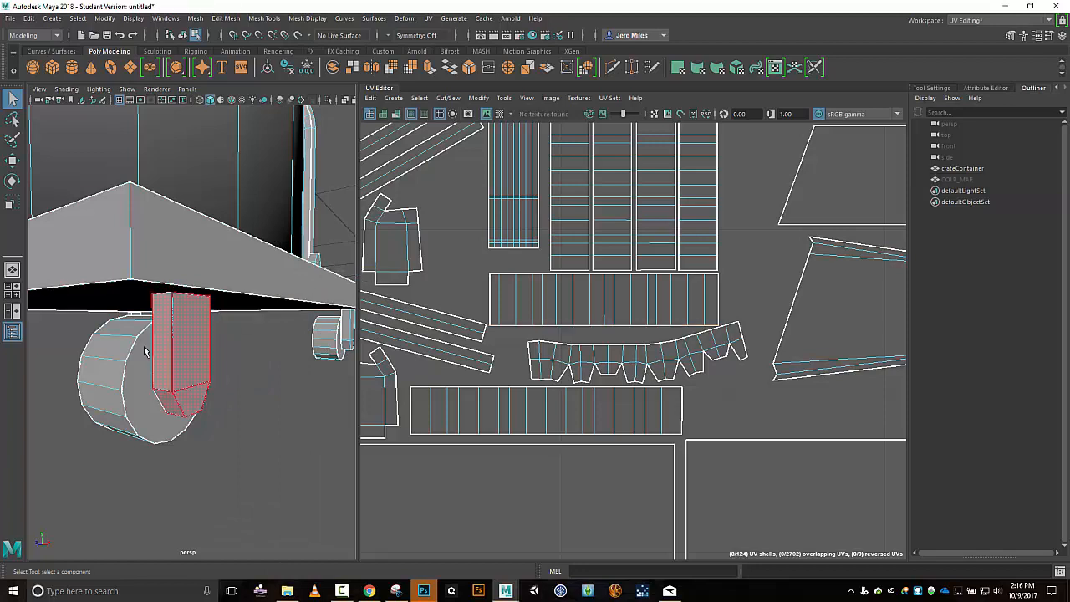
pyautogui.click(93, 372)
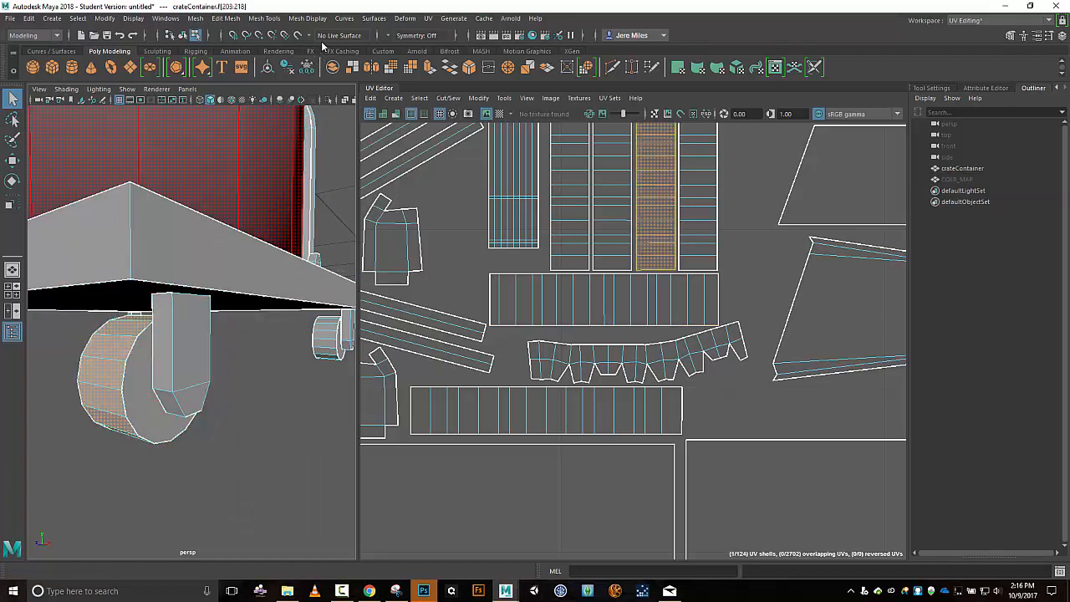
pyautogui.click(319, 18)
pyautogui.click(335, 127)
pyautogui.click(316, 389)
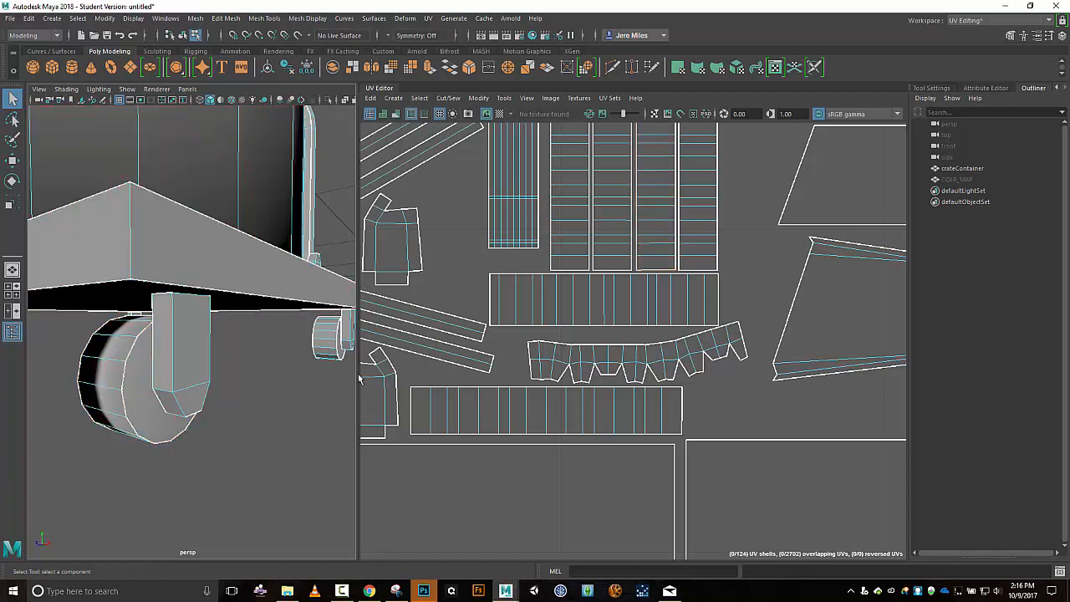
pyautogui.click(953, 179)
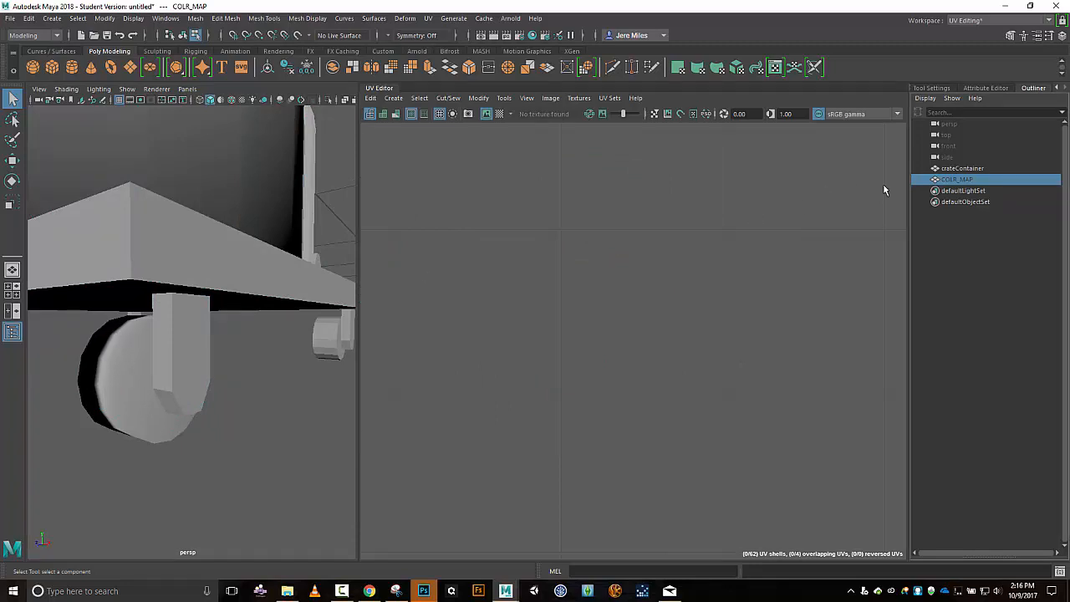
# Apply Harden Edge to the flat side face of the near caster wheel, and deselect the container
pyautogui.click(952, 168)
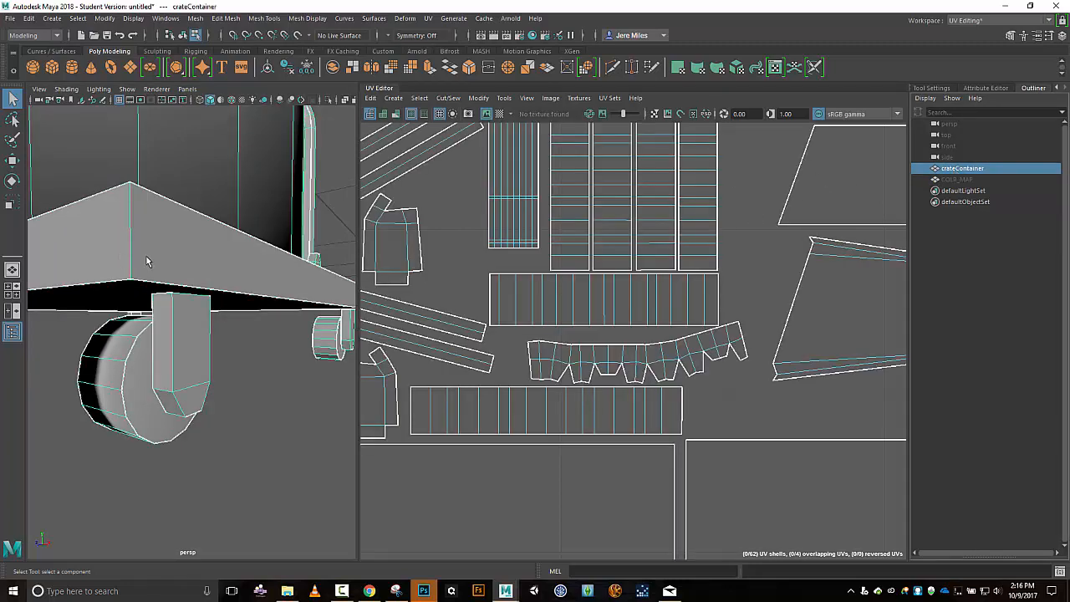
pyautogui.click(144, 368)
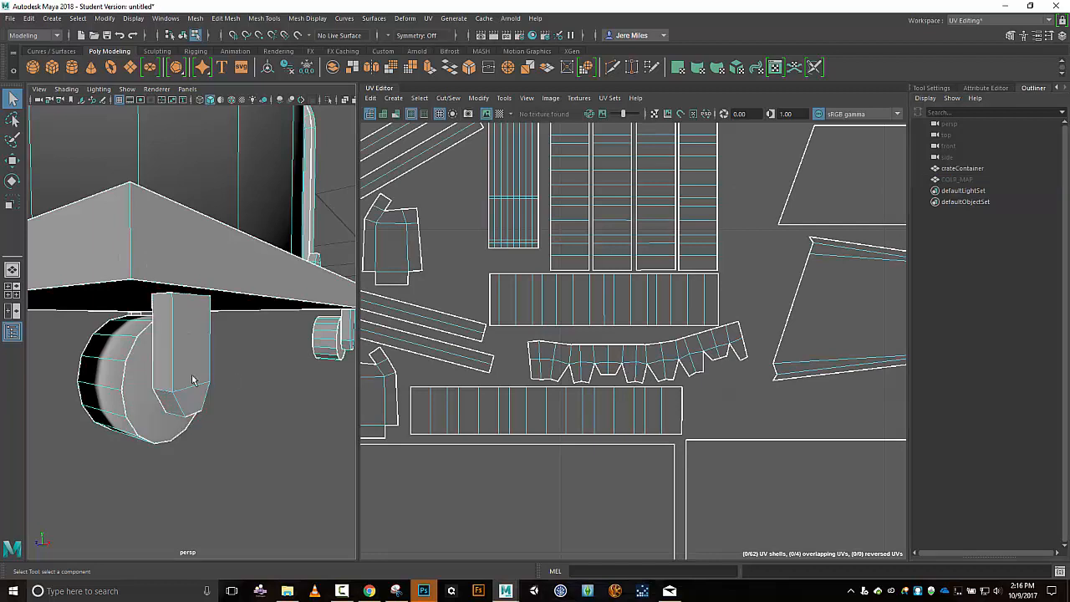
pyautogui.click(136, 387)
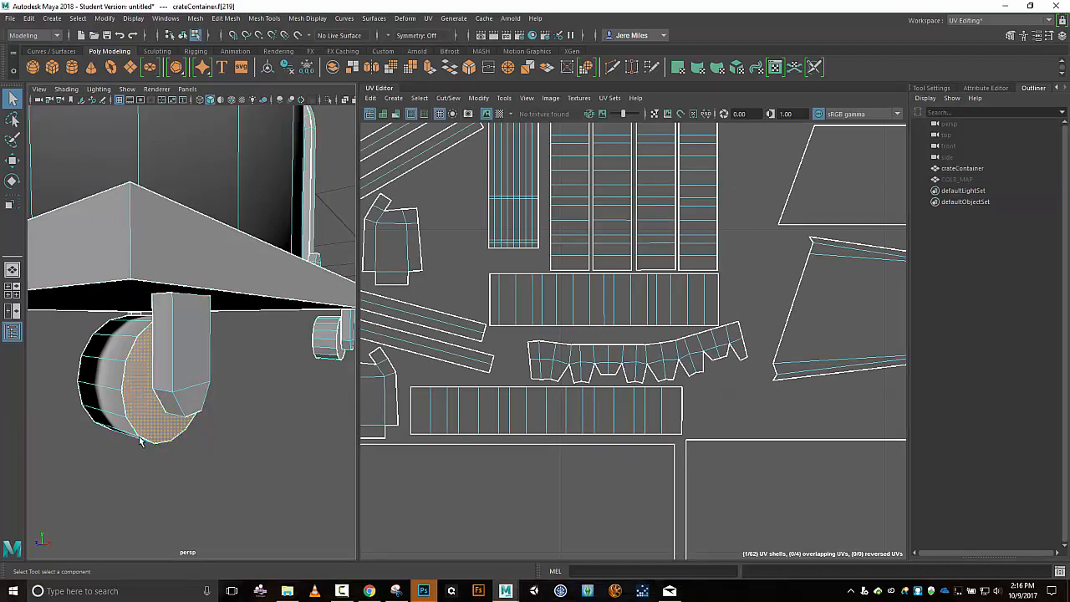
pyautogui.click(308, 18)
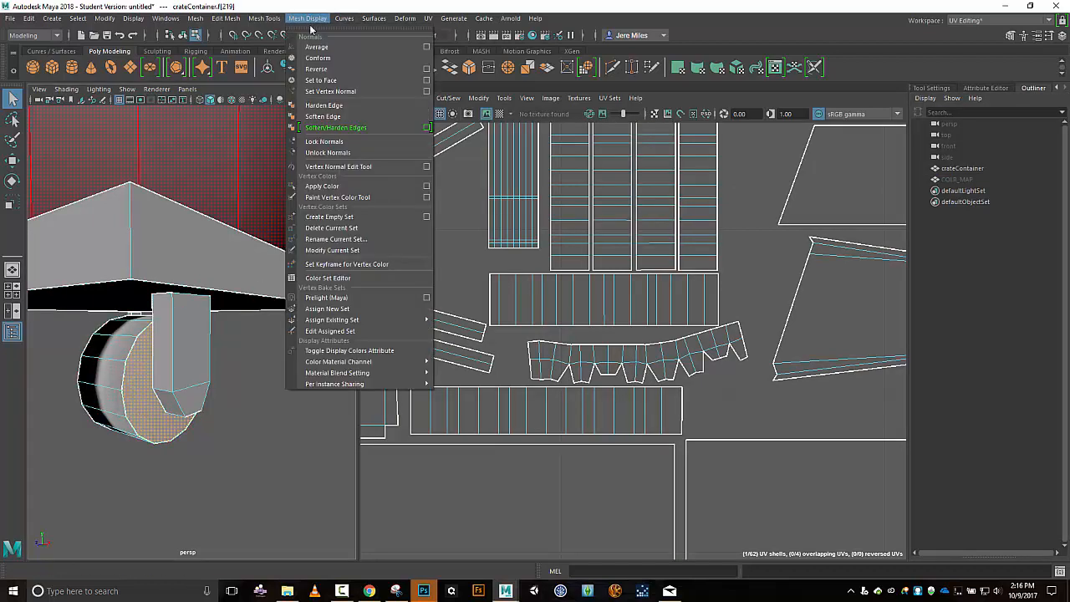
pyautogui.click(326, 105)
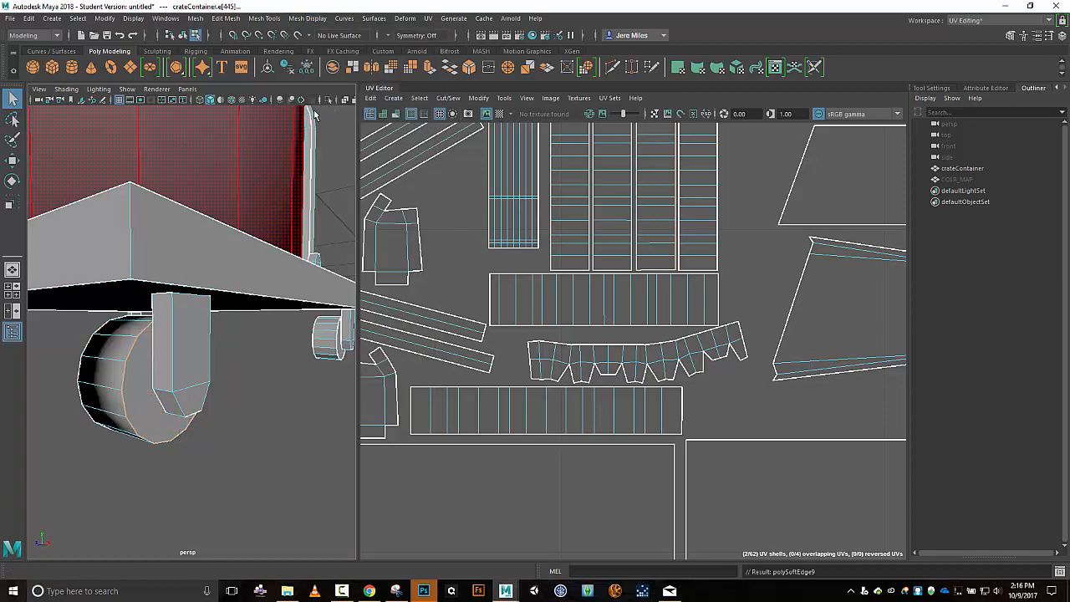
pyautogui.click(959, 180)
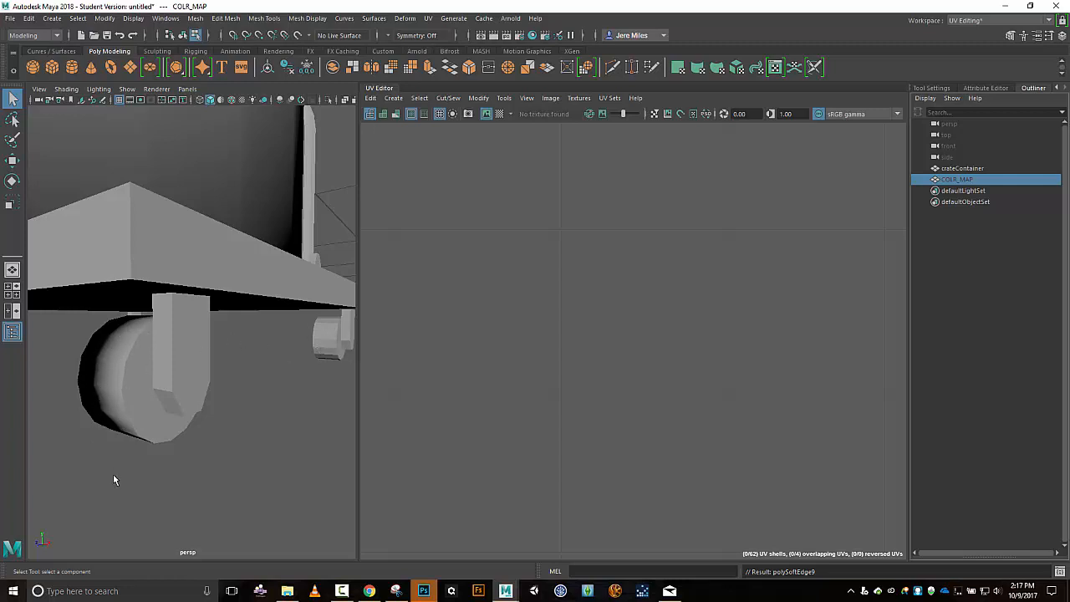
# Apply Harden Edge to the flat side face of the caster wheel at the cart's far corner, and deselect the container
pyautogui.keyDown('alt'); pyautogui.moveTo(114, 475); pyautogui.dragTo(220, 415); pyautogui.keyUp('alt')
pyautogui.scroll(-5, 85, 447)
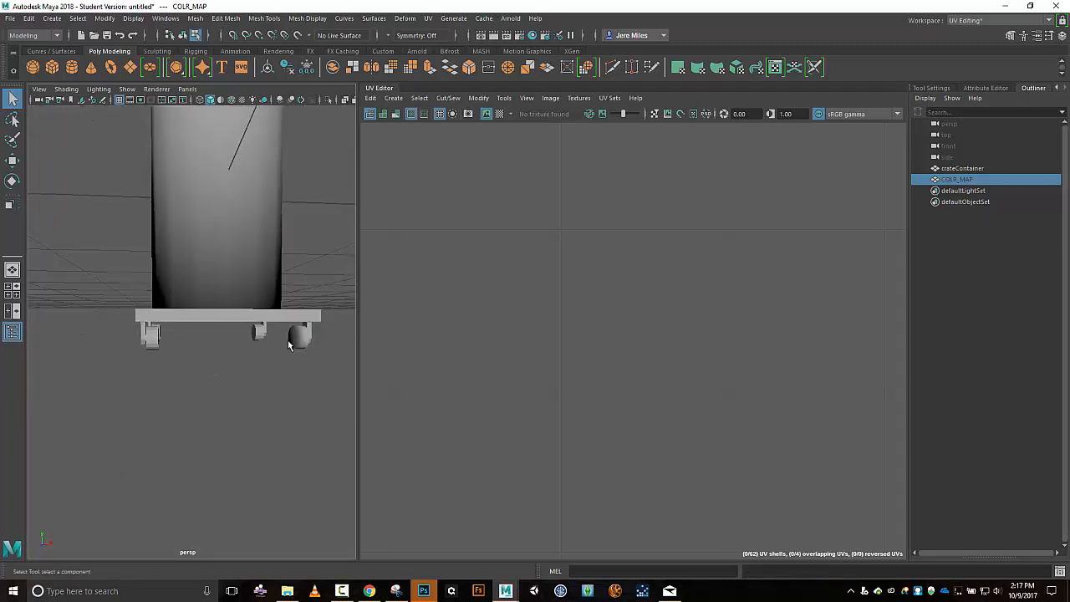
pyautogui.keyDown('alt'); pyautogui.moveTo(287, 340); pyautogui.dragTo(265, 346); pyautogui.keyUp('alt')
pyautogui.keyDown('alt'); pyautogui.moveTo(256, 382); pyautogui.dragTo(307, 397); pyautogui.keyUp('alt')
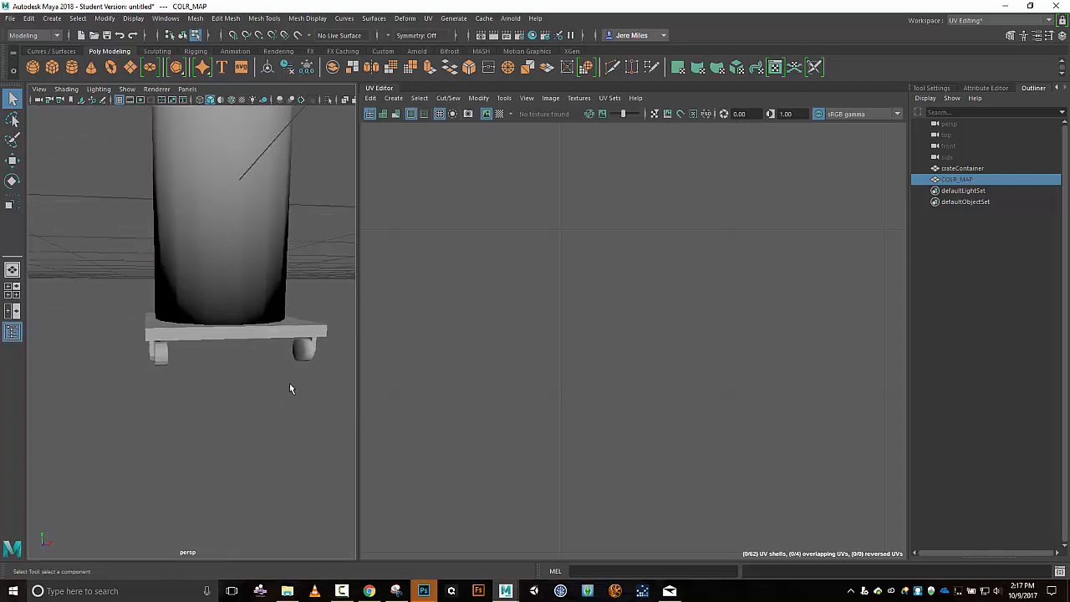
pyautogui.click(273, 334)
pyautogui.click(295, 351)
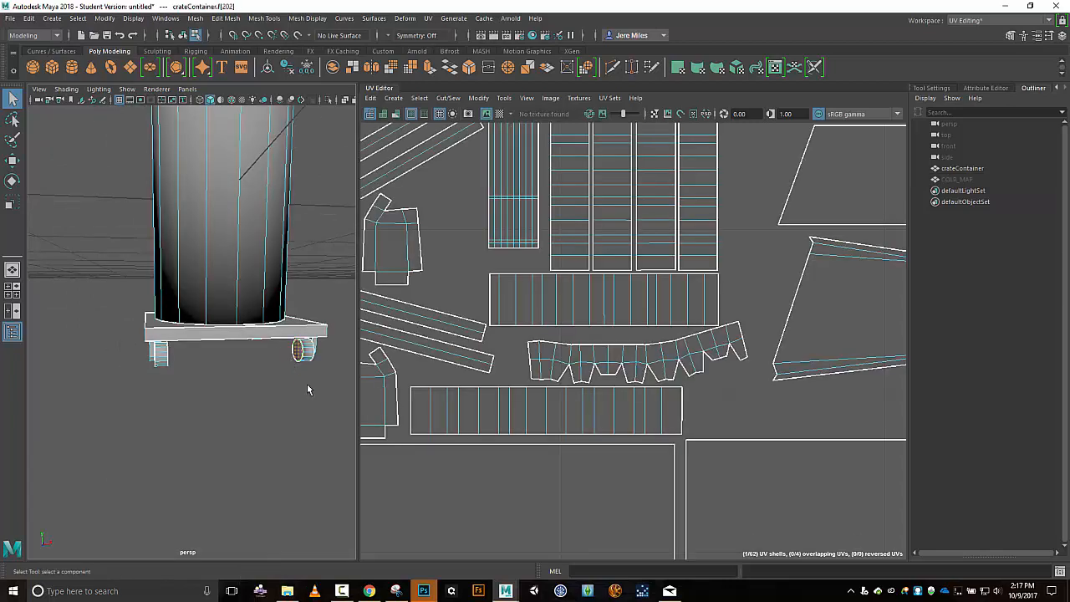
pyautogui.click(308, 18)
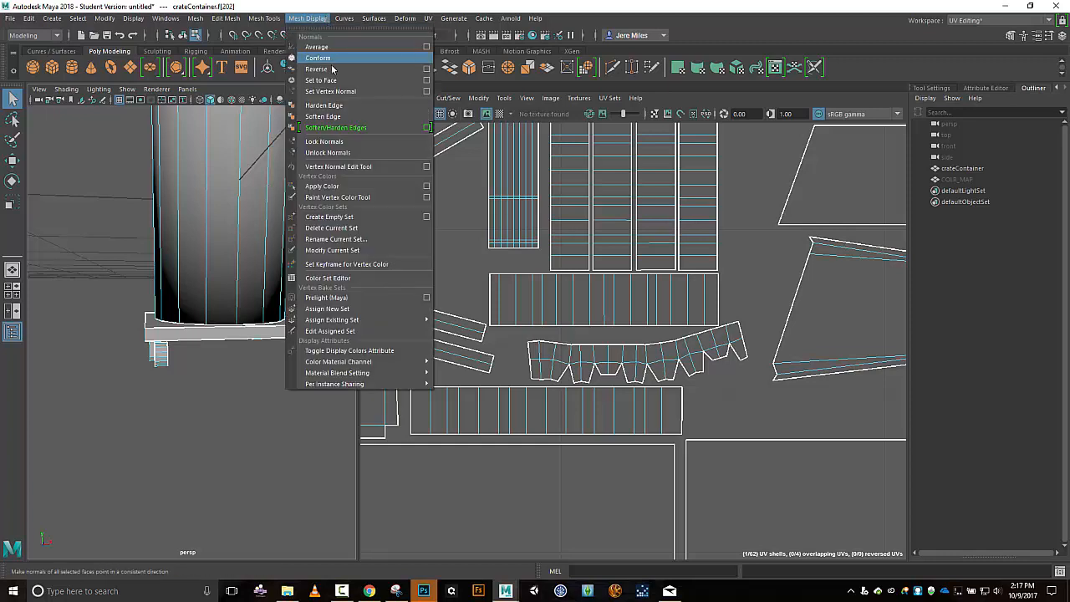
pyautogui.click(333, 105)
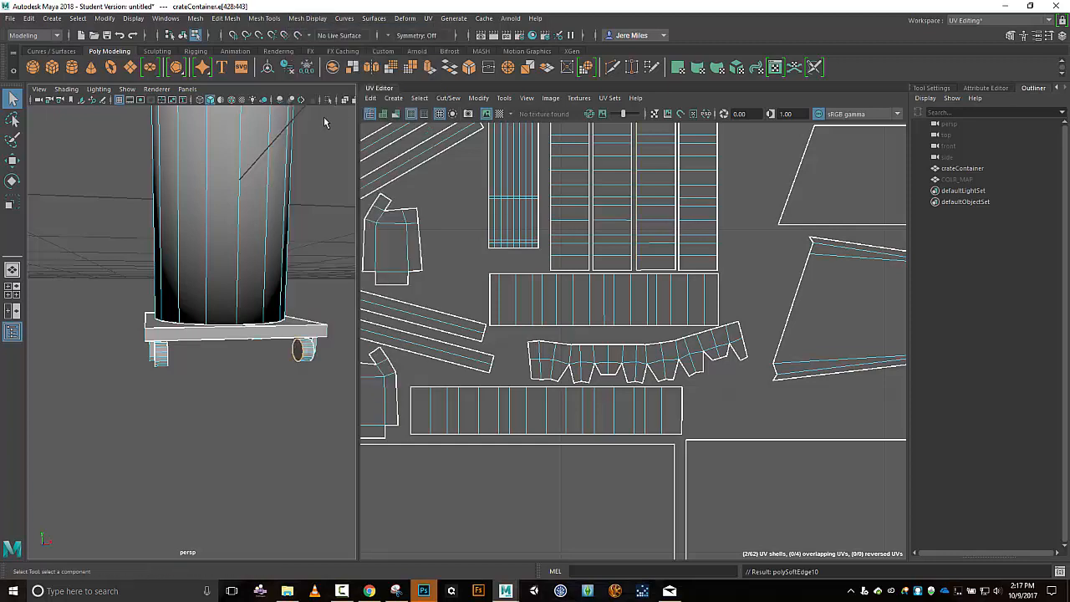
pyautogui.click(955, 179)
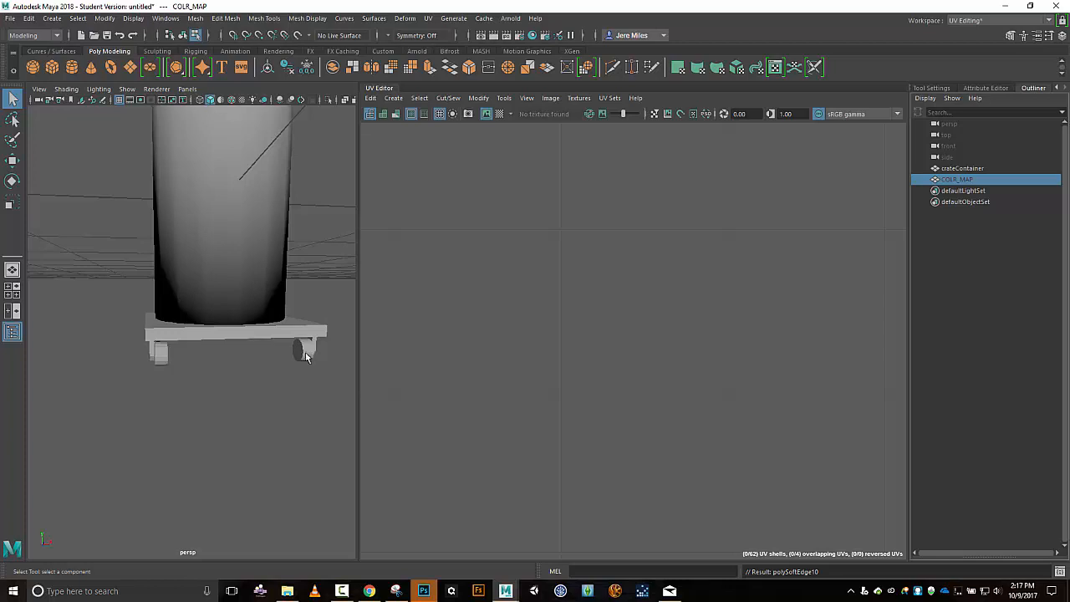
# Select the tank's circular bottom face in the UV Editor, harden its border edges, and check the tank's shading without the wireframe
pyautogui.keyDown('alt'); pyautogui.moveTo(195, 265); pyautogui.dragTo(151, 284); pyautogui.keyUp('alt')
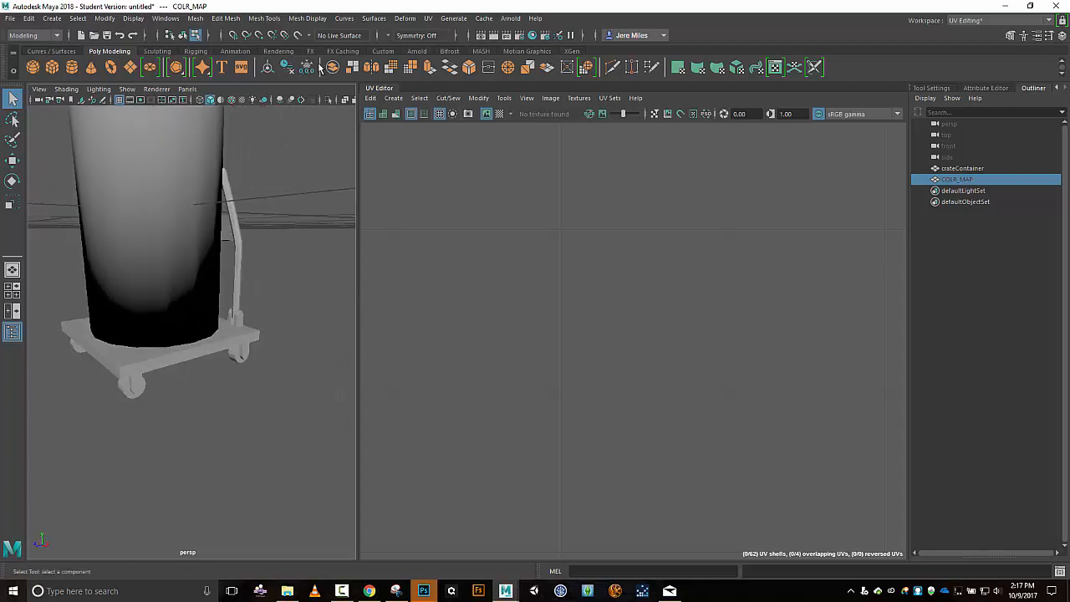
pyautogui.click(180, 154)
pyautogui.scroll(-5, 474, 278)
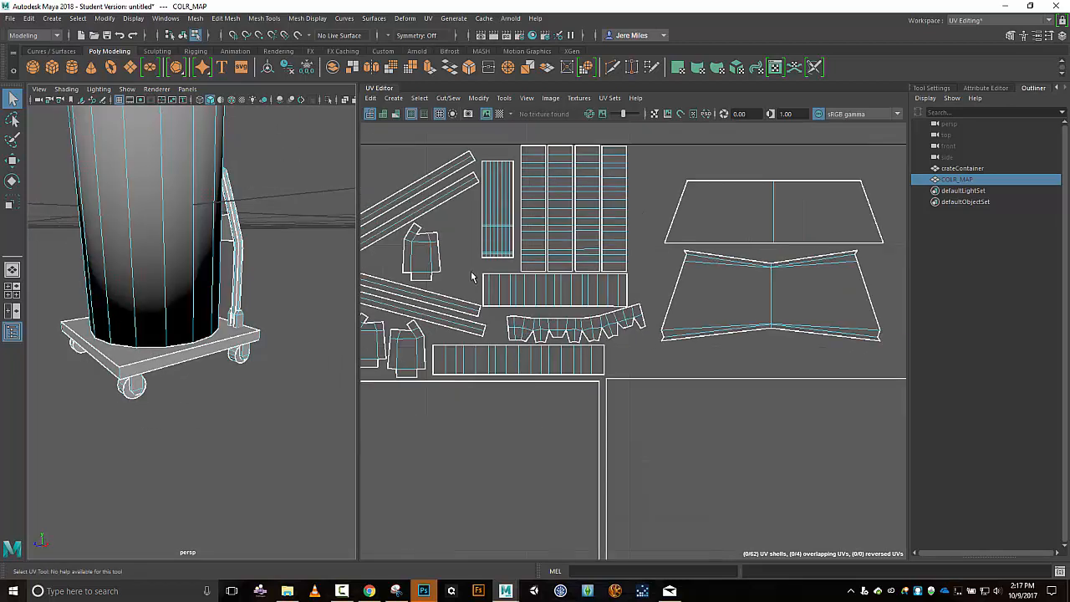
pyautogui.keyDown('alt'); pyautogui.moveTo(445, 175); pyautogui.dragTo(626, 212, button='middle'); pyautogui.keyUp('alt')
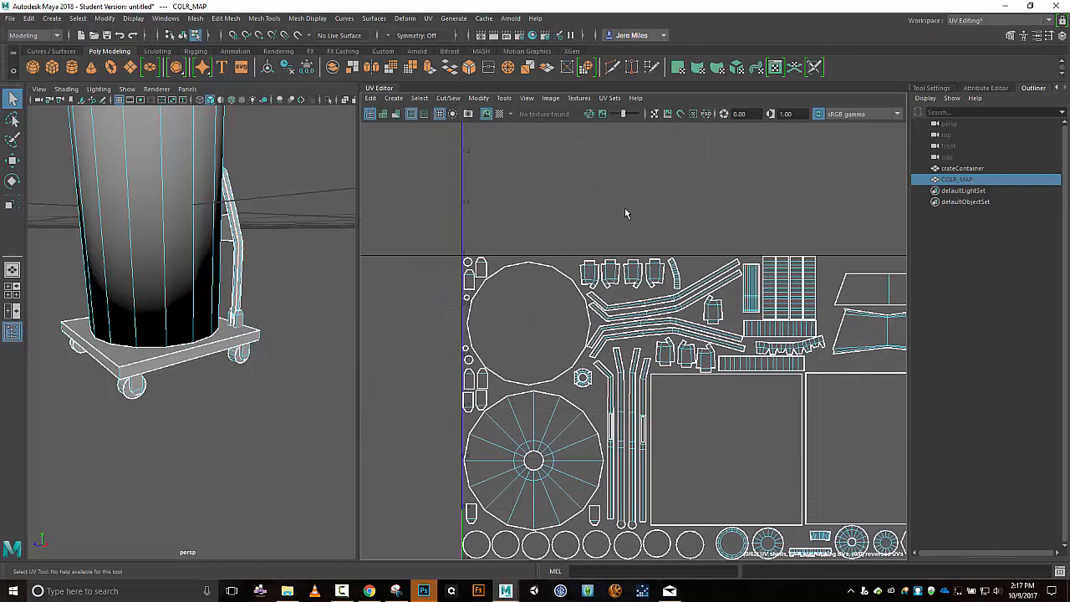
pyautogui.moveTo(626, 212); pyautogui.dragTo(585, 196, button='right')
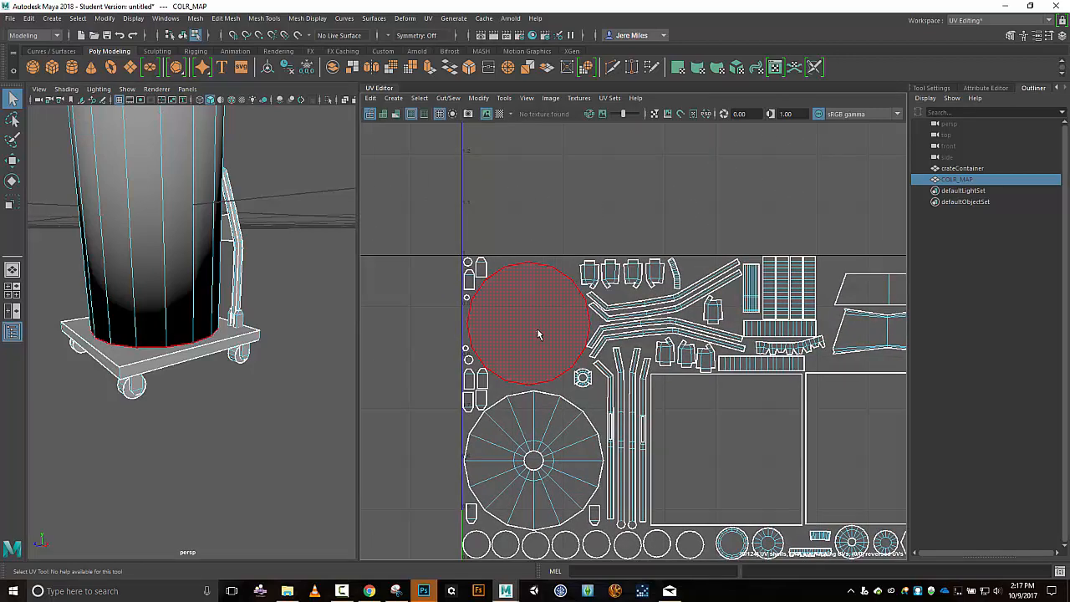
pyautogui.click(537, 334)
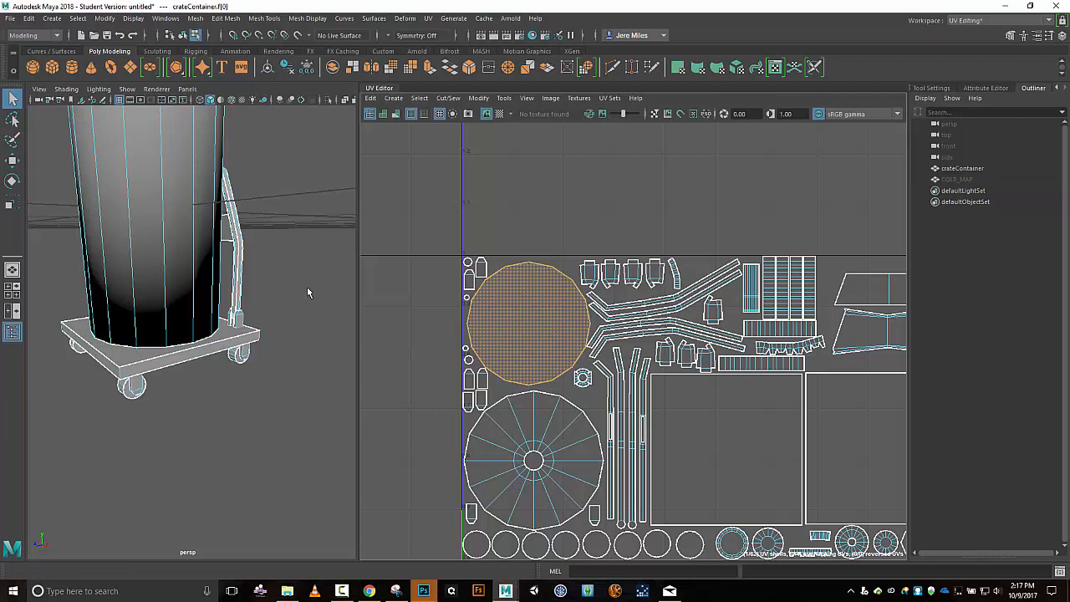
pyautogui.click(308, 18)
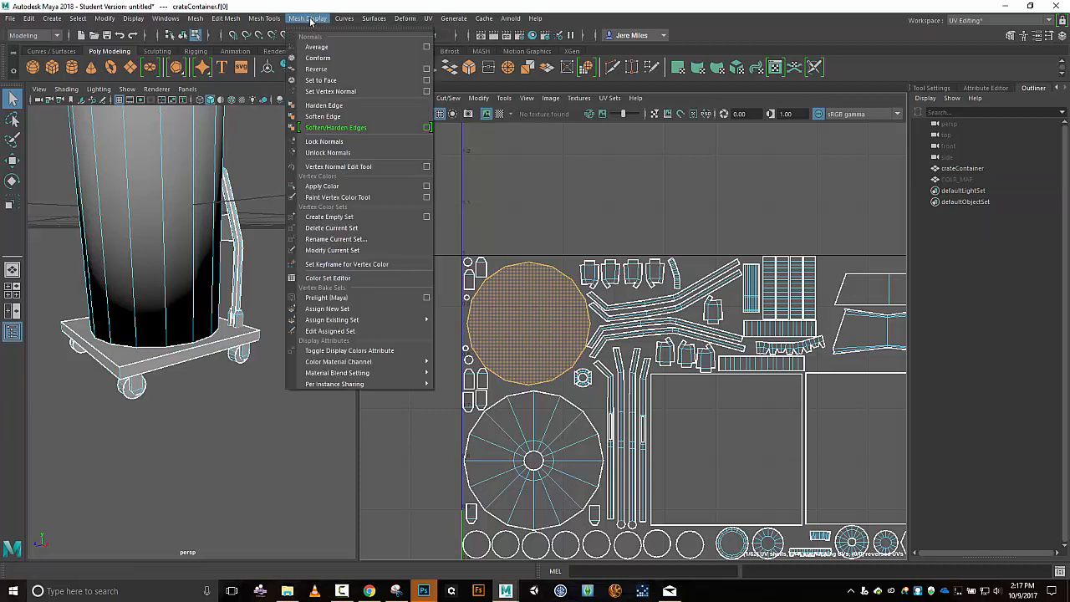
pyautogui.click(326, 115)
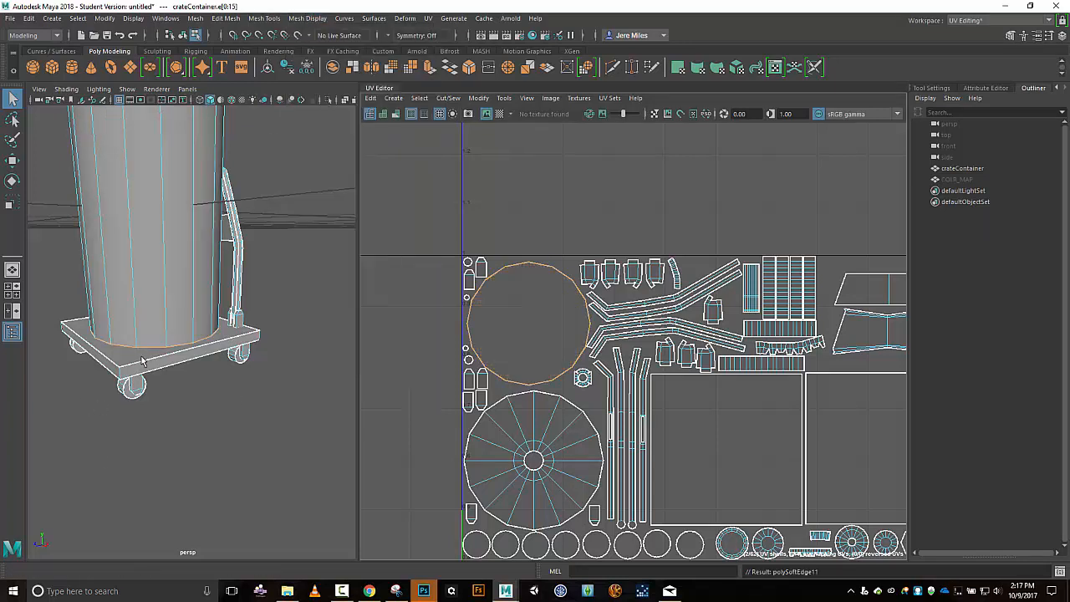
pyautogui.click(951, 179)
pyautogui.keyDown('alt'); pyautogui.moveTo(164, 285); pyautogui.dragTo(302, 266); pyautogui.keyUp('alt')
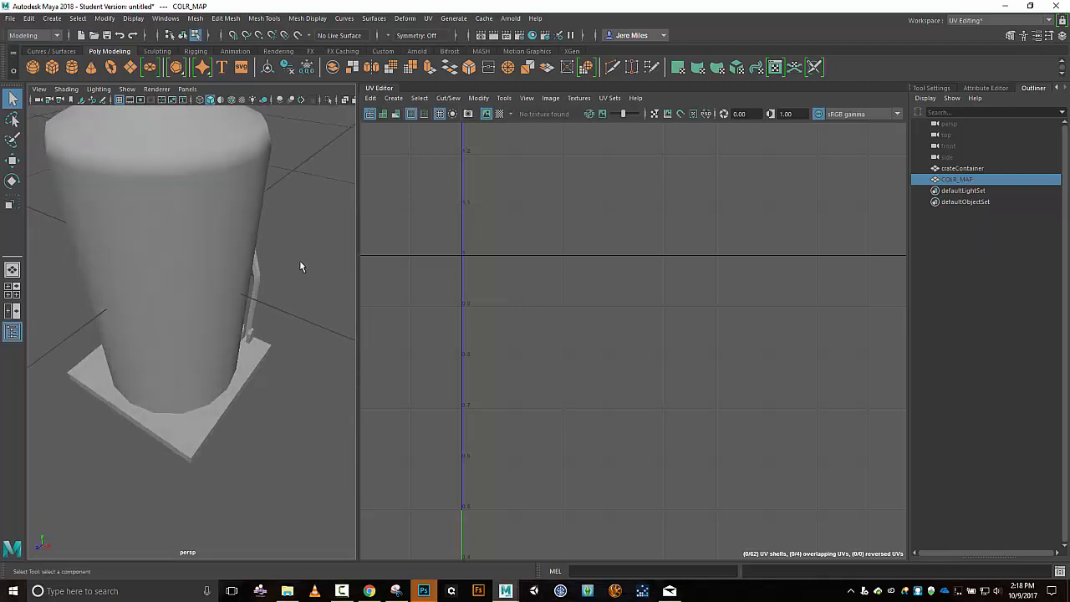
# Export the crateContainer object as an OBJ file named smoothedMesh to the Desktop
pyautogui.click(970, 170)
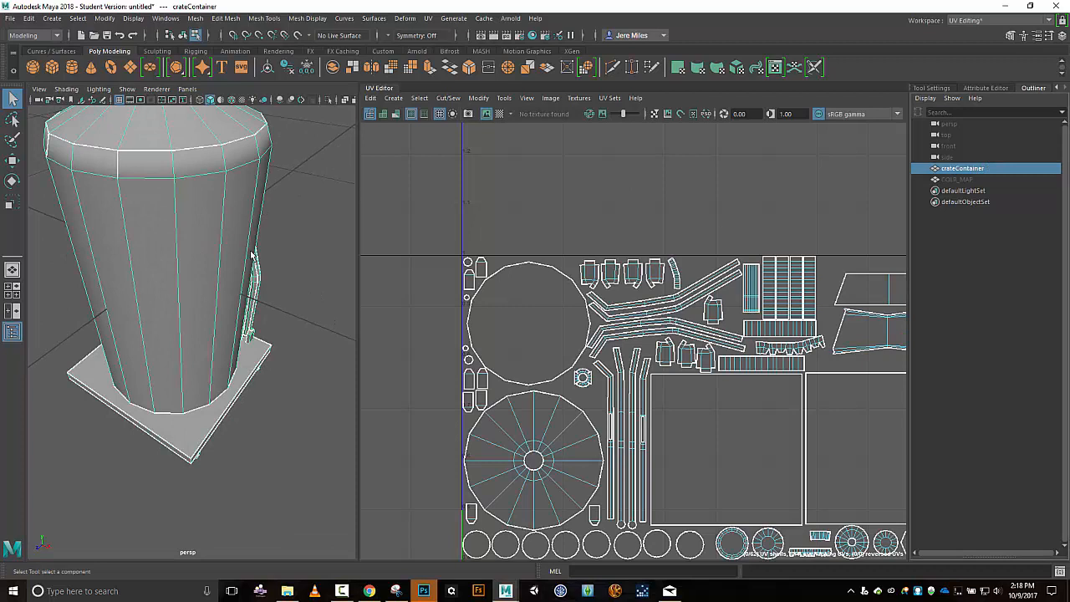
pyautogui.press('F8')
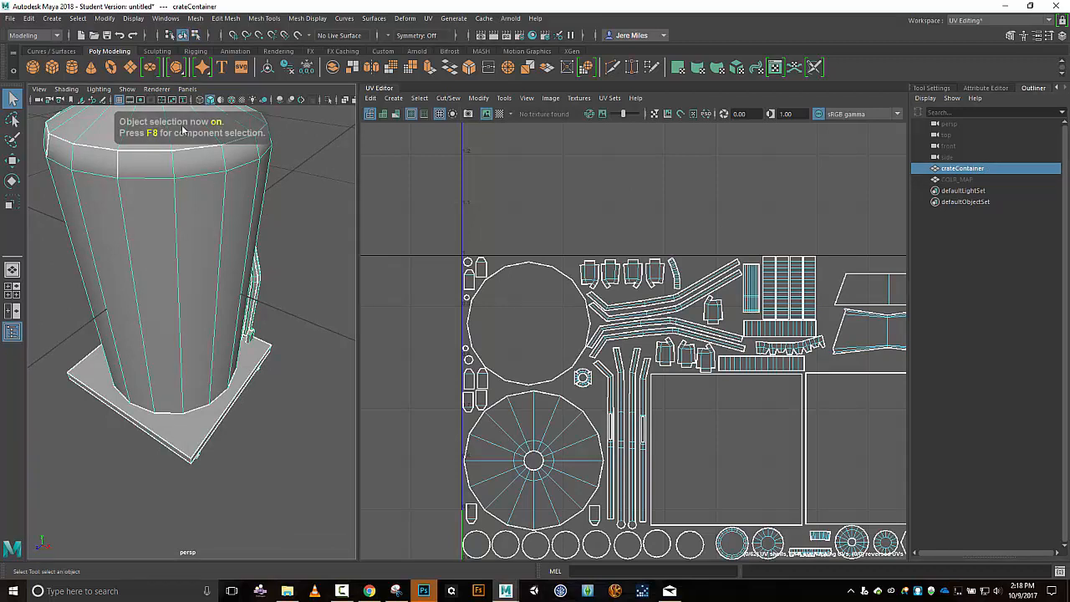
pyautogui.click(8, 19)
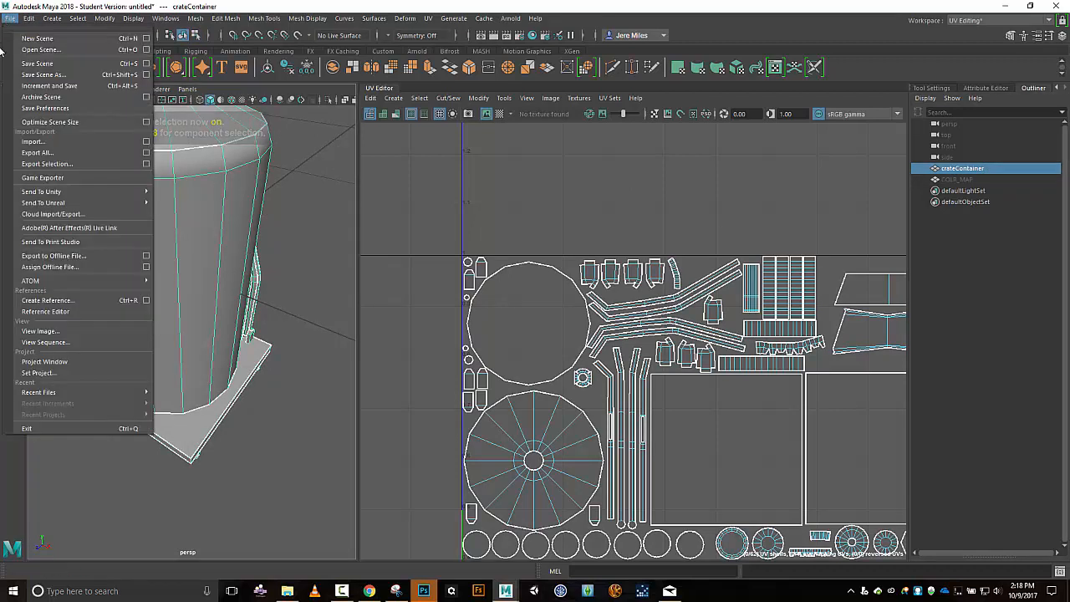
pyautogui.click(47, 164)
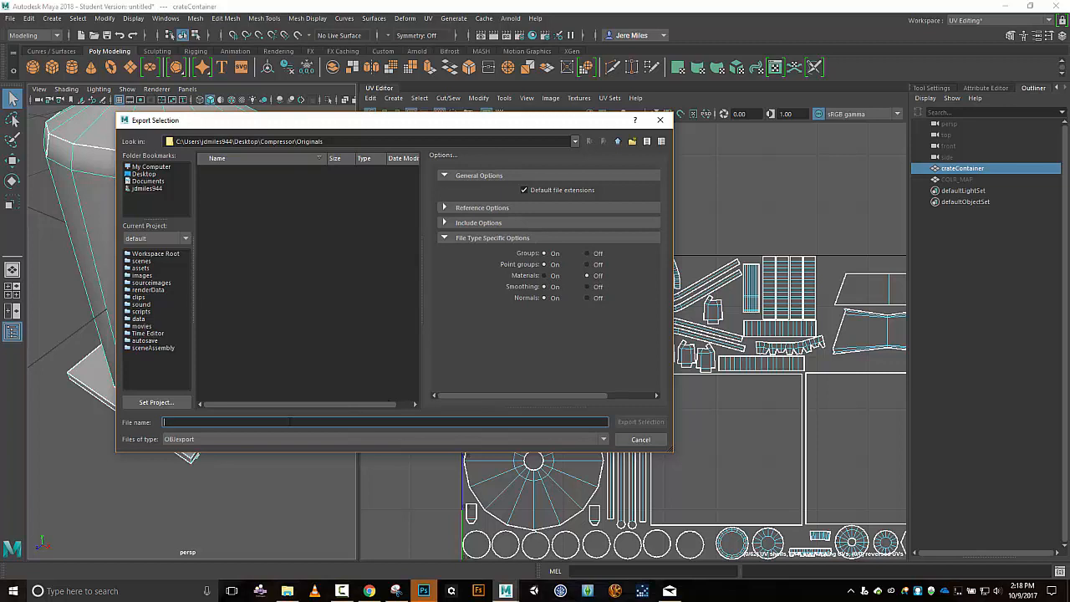
pyautogui.write('c')
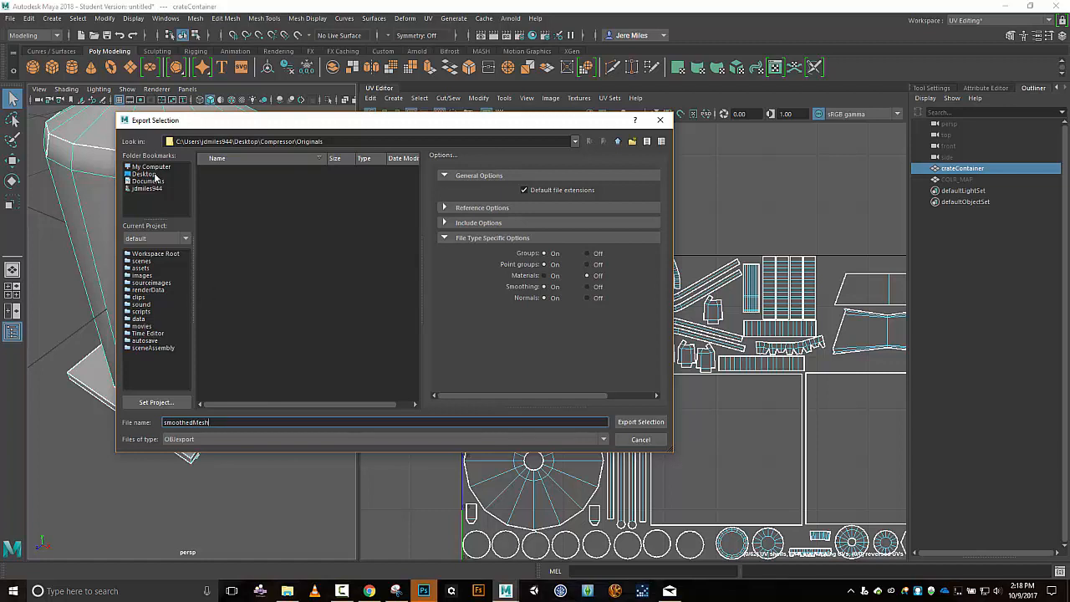
pyautogui.click(154, 174)
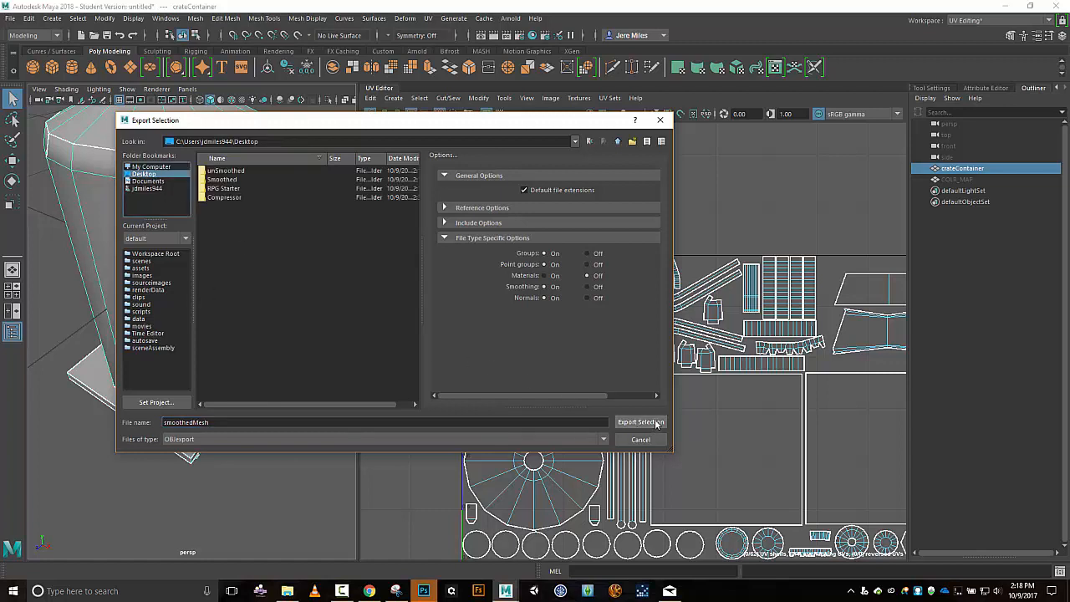
pyautogui.click(639, 422)
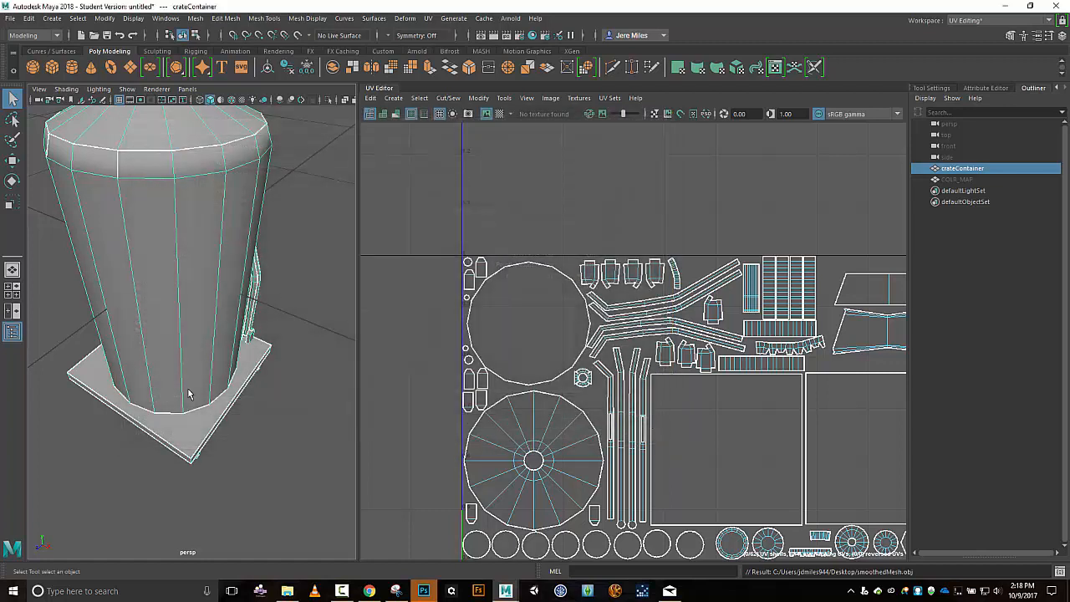
# Switch to Photoshop, open the DDO Base Creator and load smoothedMesh from the Desktop as the mesh input
pyautogui.click(424, 591)
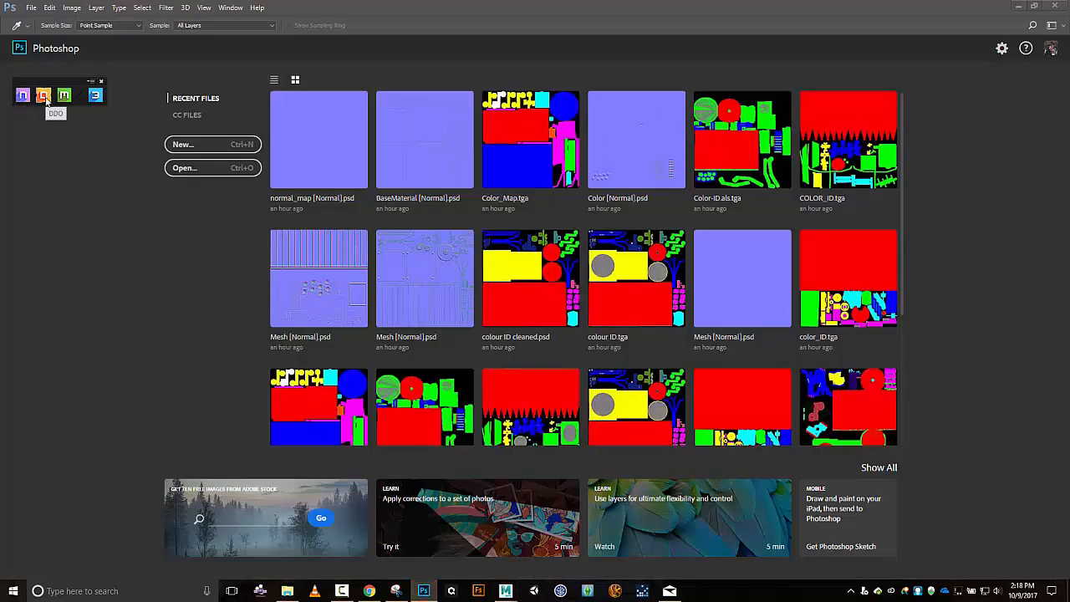
pyautogui.click(43, 95)
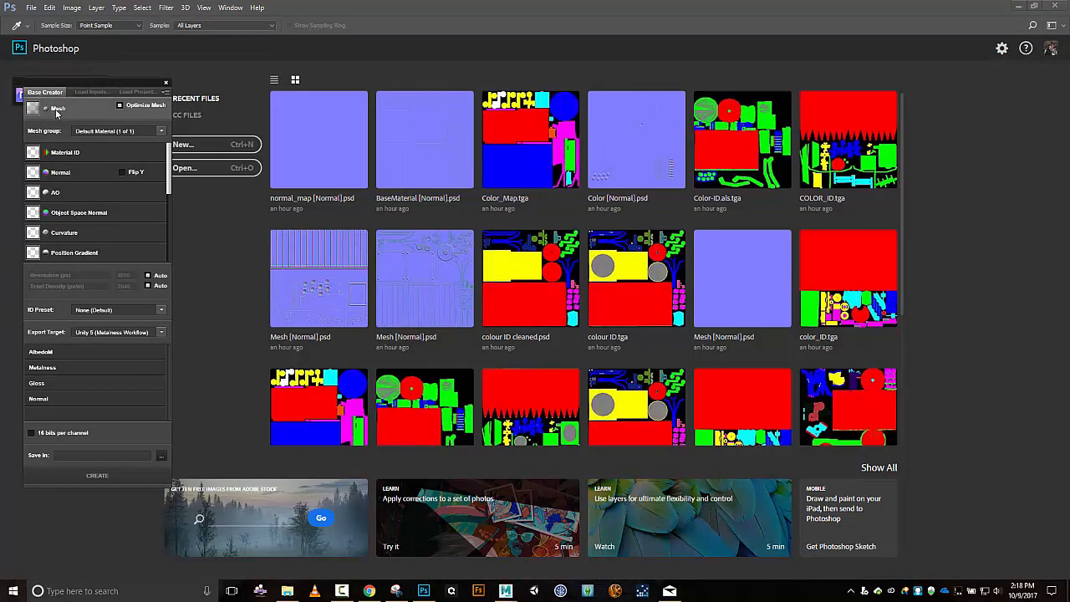
pyautogui.click(55, 112)
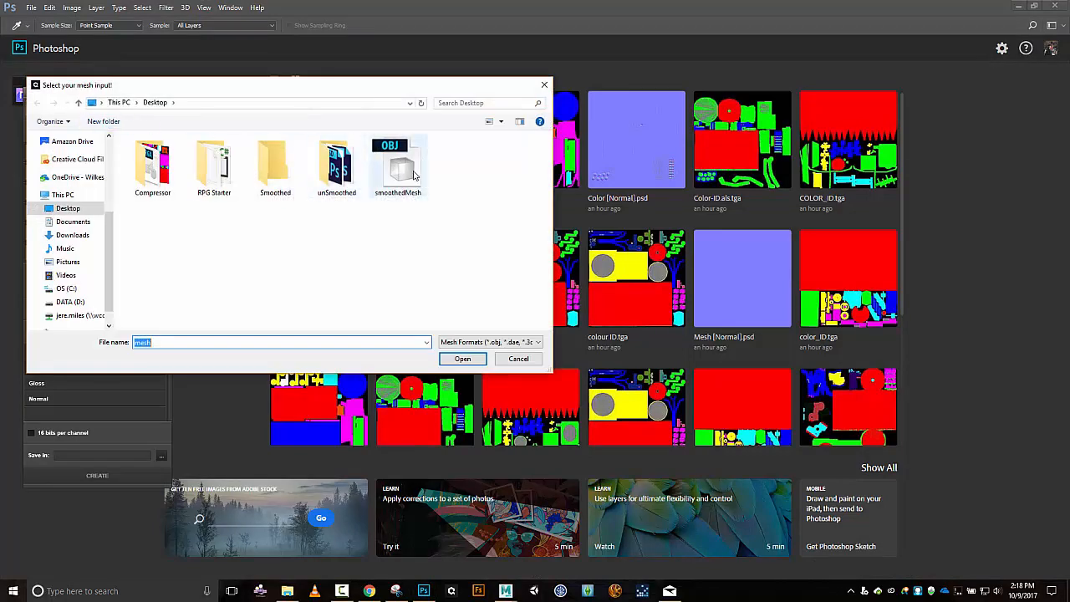
pyautogui.doubleClick(414, 174)
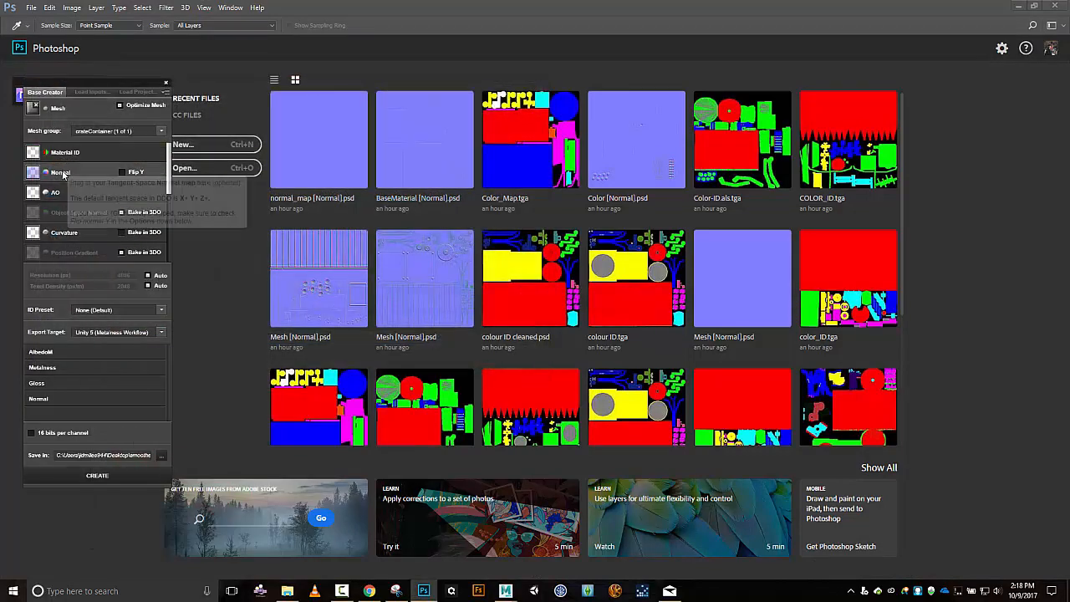
# Load crateContainer [Normal].psd from the Desktop's Compressor > NDO folder as the normal input
pyautogui.click(61, 173)
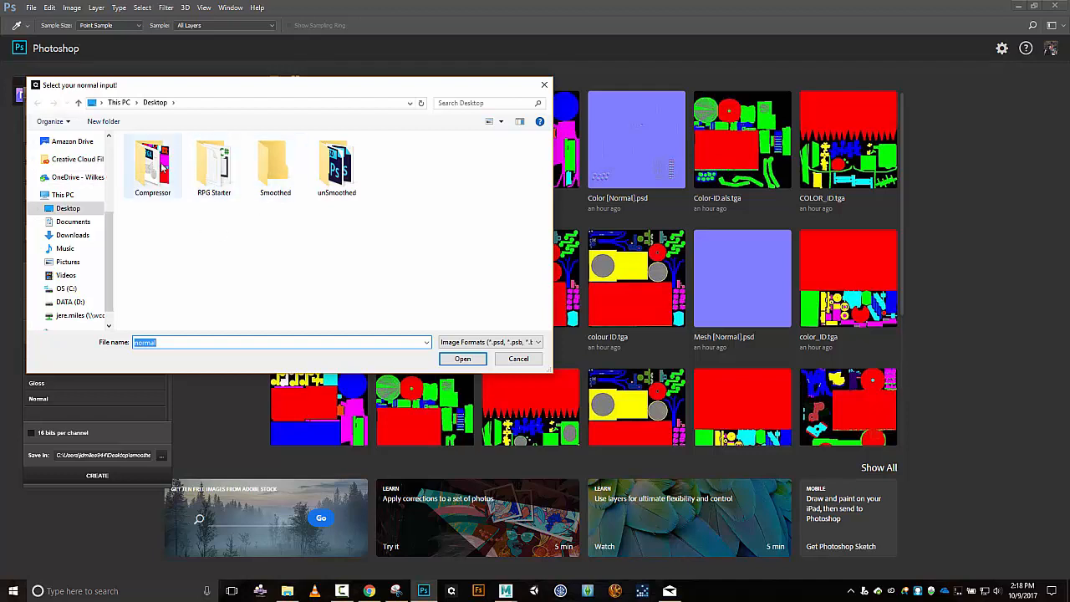
pyautogui.doubleClick(163, 167)
pyautogui.doubleClick(195, 176)
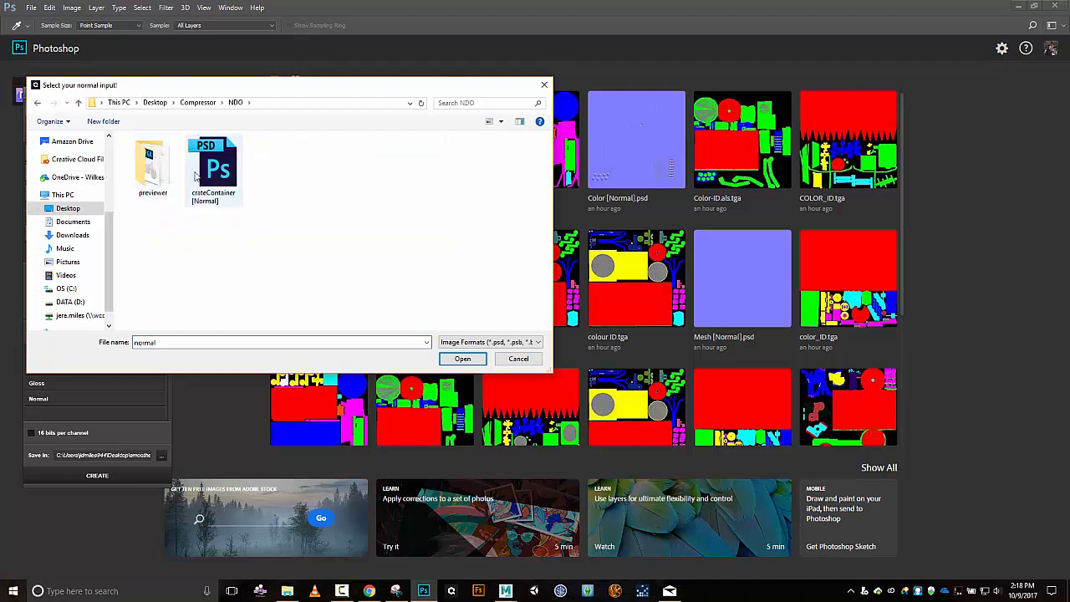
pyautogui.click(214, 172)
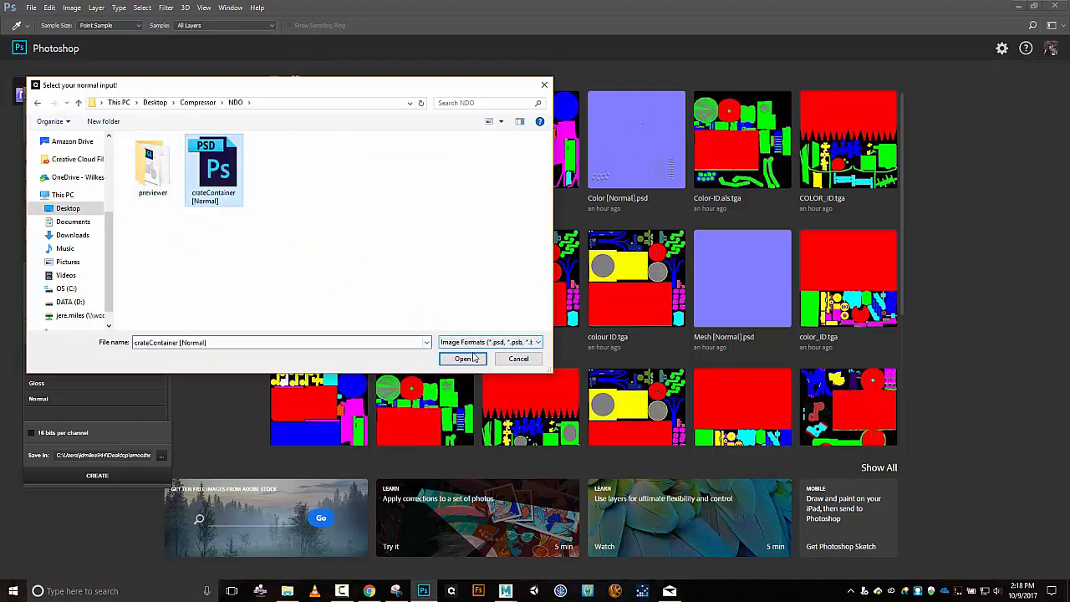
pyautogui.click(463, 357)
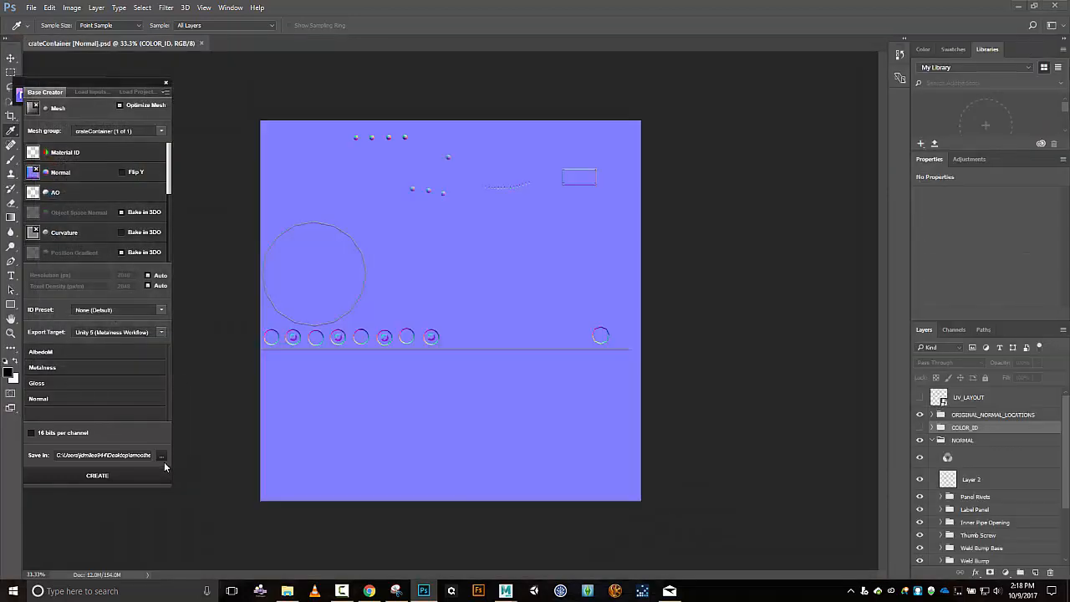
# Set the save location to the Desktop's Smoothed folder and create the DDO project
pyautogui.click(164, 458)
pyautogui.scroll(-2, 465, 299)
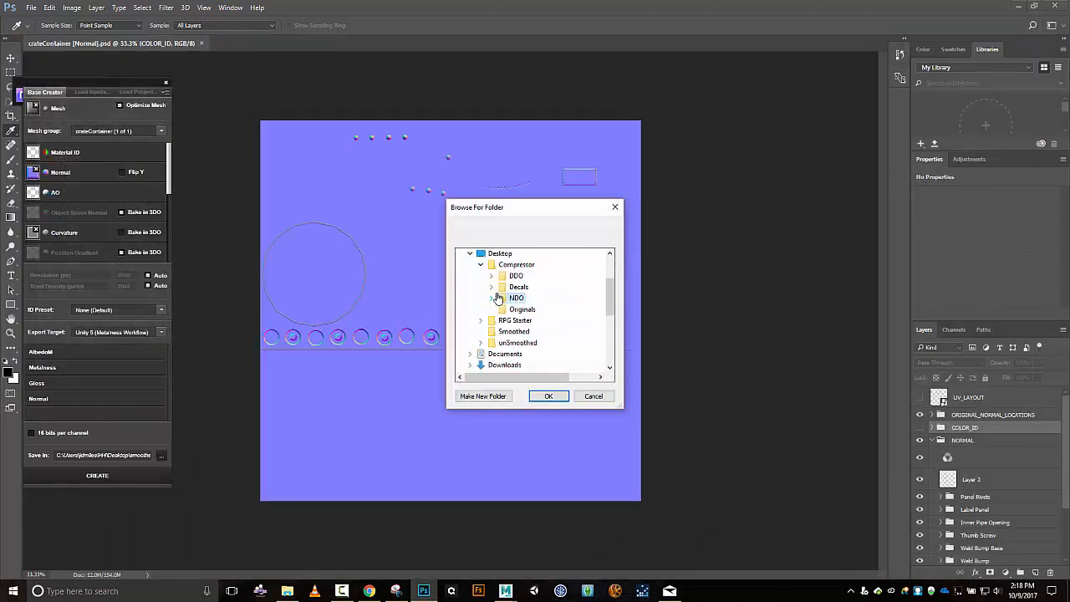
pyautogui.click(517, 332)
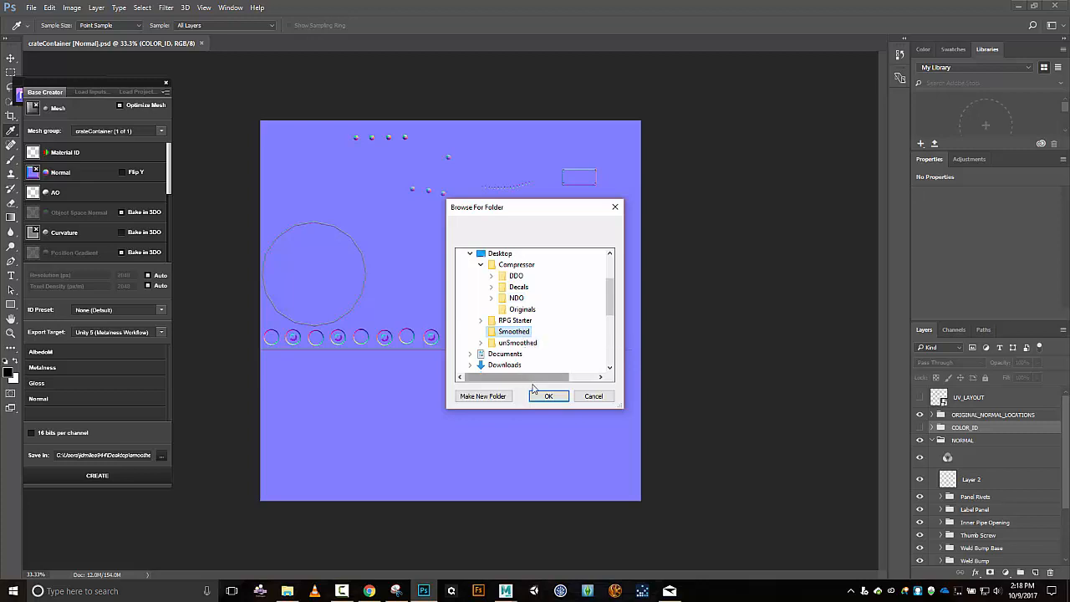
pyautogui.click(554, 397)
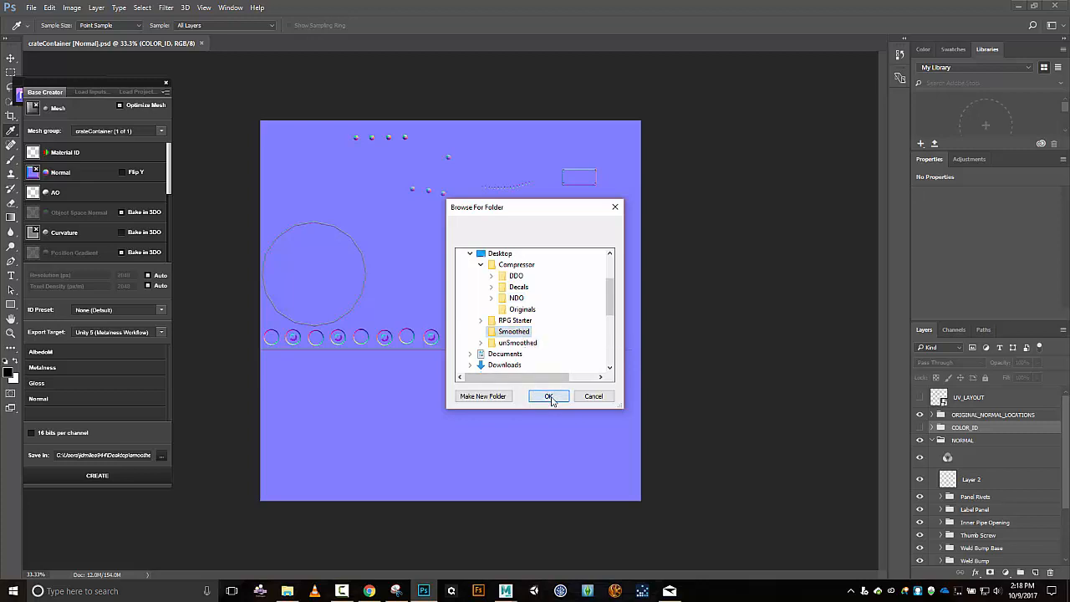
pyautogui.click(148, 476)
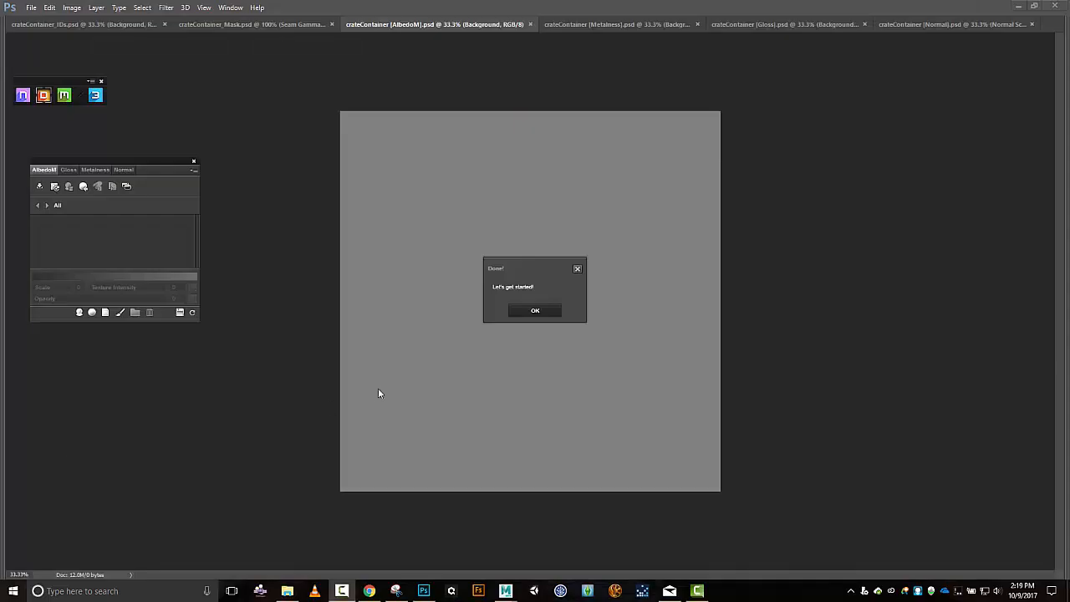
pyautogui.click(545, 309)
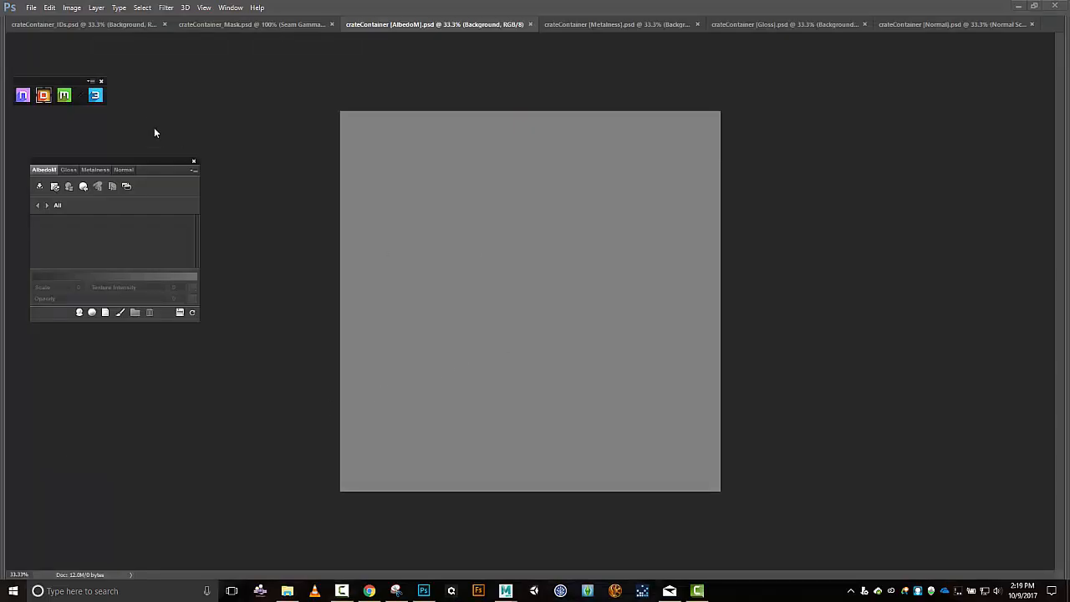
# Open the 3DO previewer and examine the shading on the container's body, lid, base and caster wheels
pyautogui.click(96, 96)
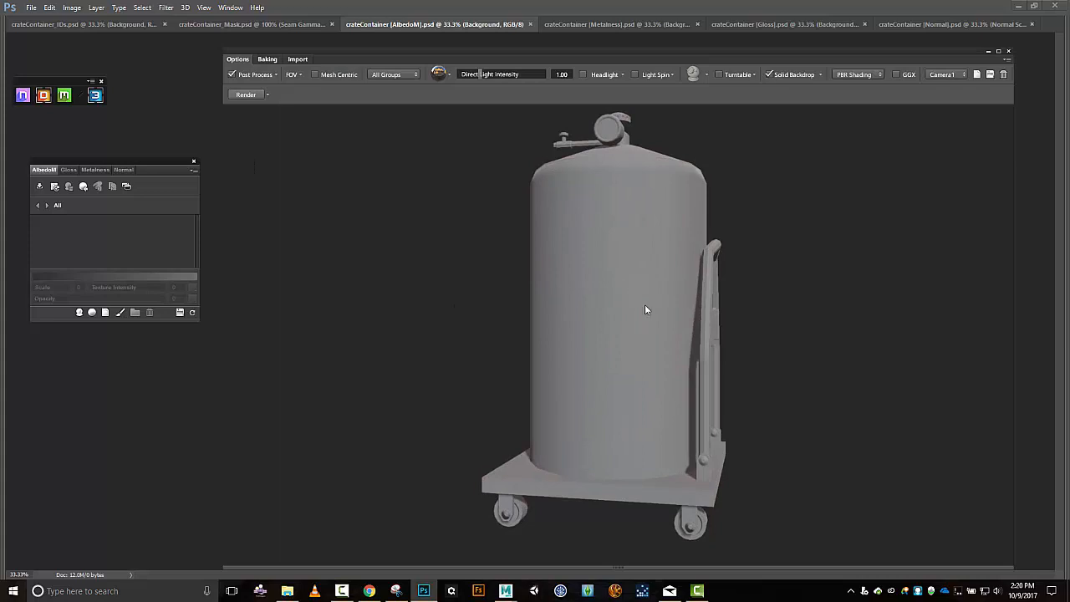
pyautogui.moveTo(540, 463); pyautogui.dragTo(641, 474)
pyautogui.moveTo(662, 538); pyautogui.dragTo(677, 415)
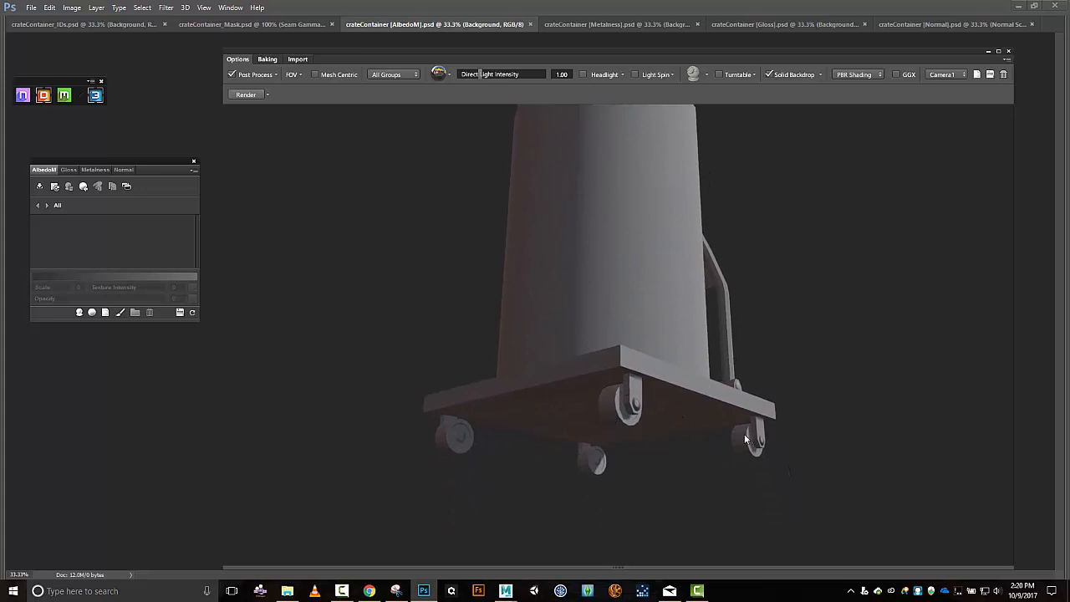
pyautogui.moveTo(689, 265); pyautogui.dragTo(674, 362)
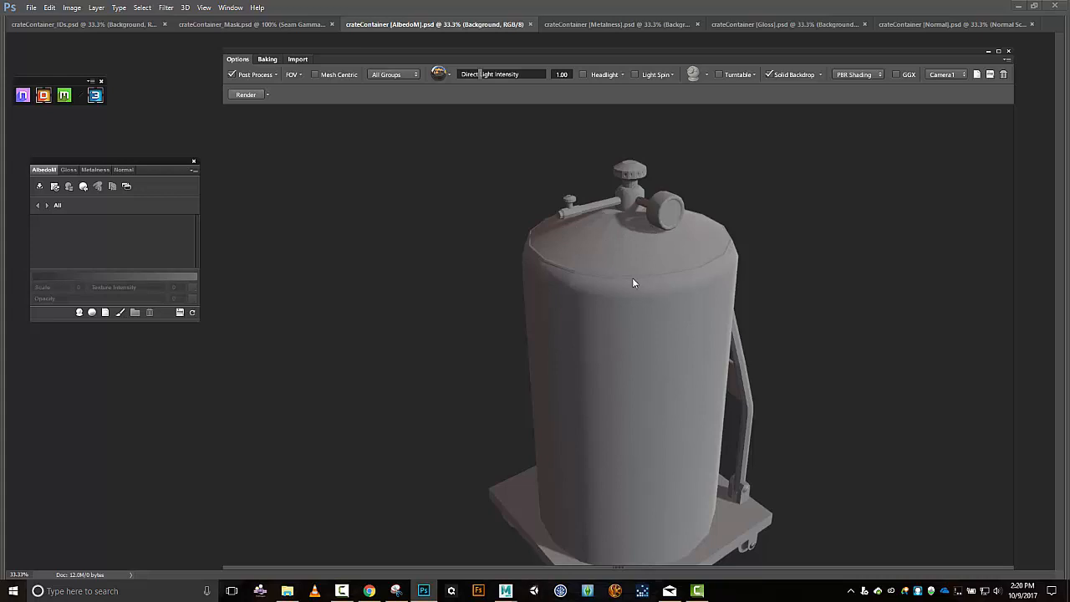
pyautogui.scroll(4, 635, 279)
pyautogui.moveTo(626, 246); pyautogui.dragTo(718, 326)
pyautogui.moveTo(747, 371); pyautogui.dragTo(660, 296)
pyautogui.moveTo(650, 365); pyautogui.dragTo(698, 315)
pyautogui.moveTo(705, 386); pyautogui.dragTo(720, 331)
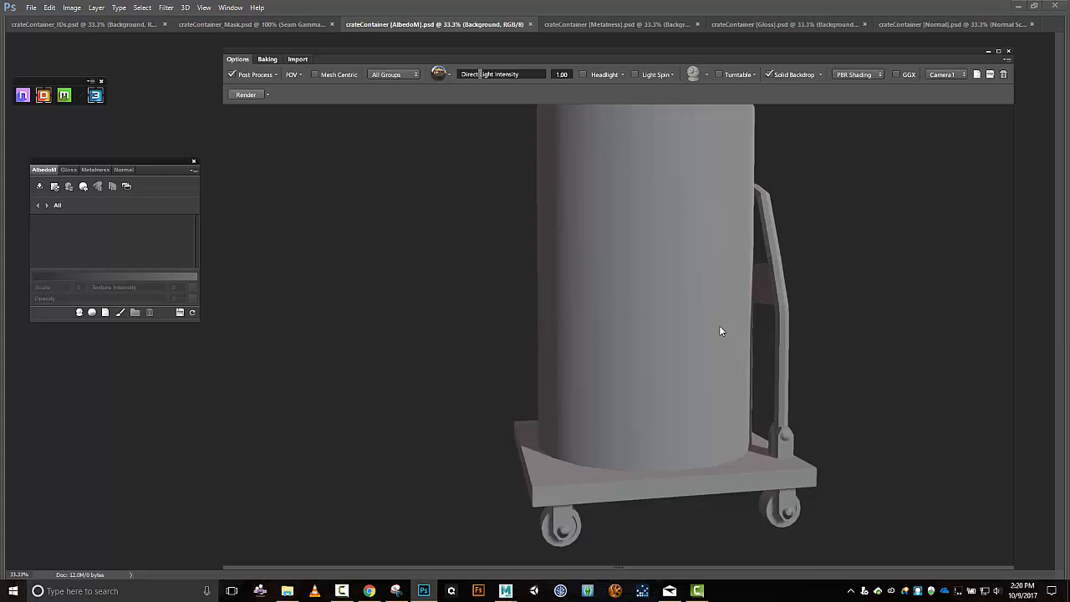
pyautogui.moveTo(491, 271); pyautogui.dragTo(504, 289)
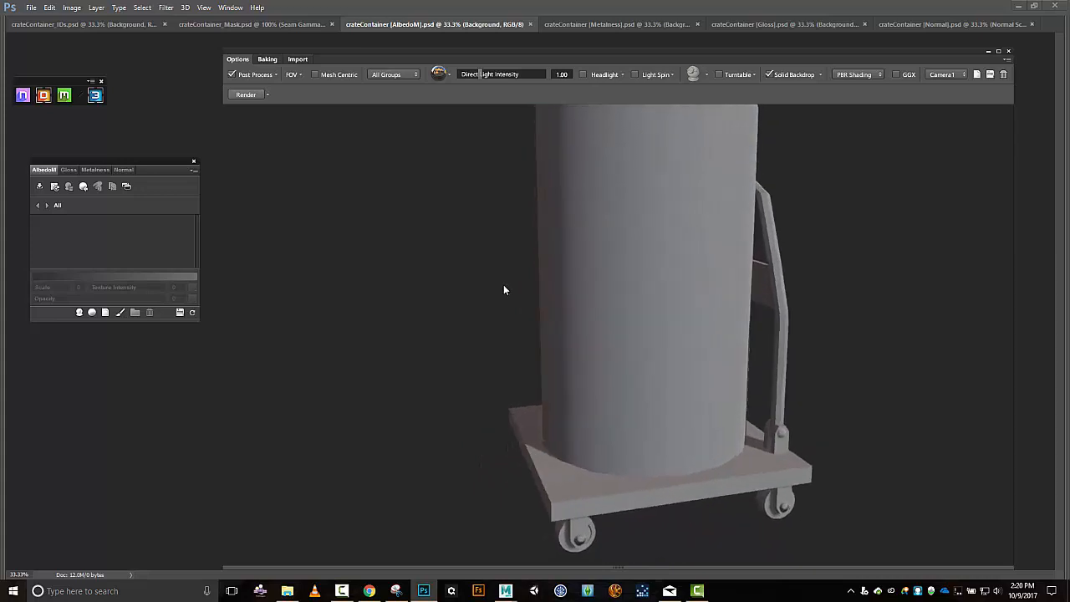